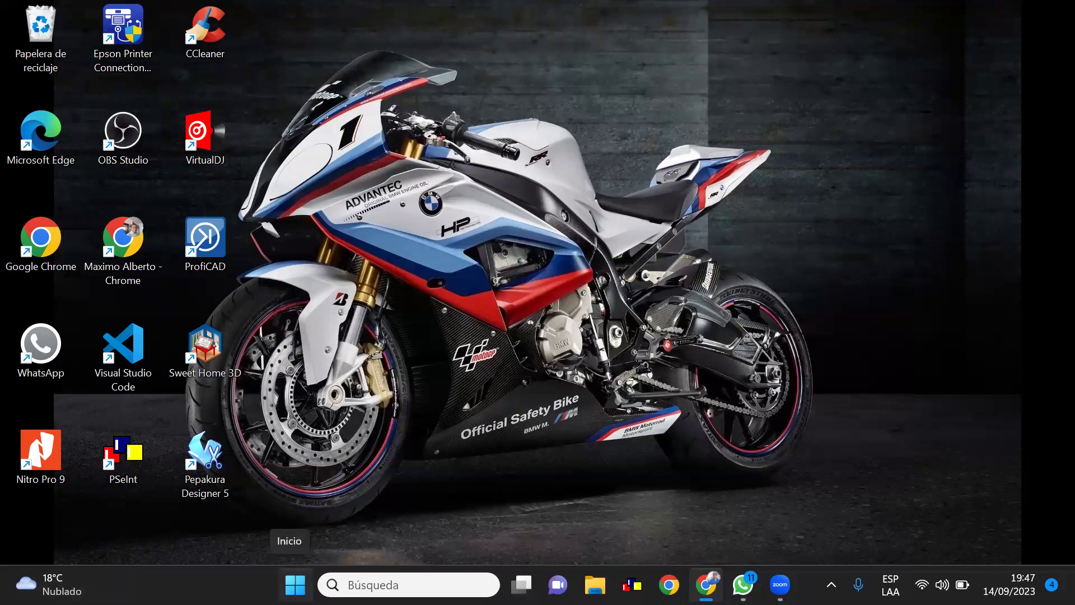
Find XAMPP Control Panel in the Start menu by searching 'xa' and launch it
click(295, 585)
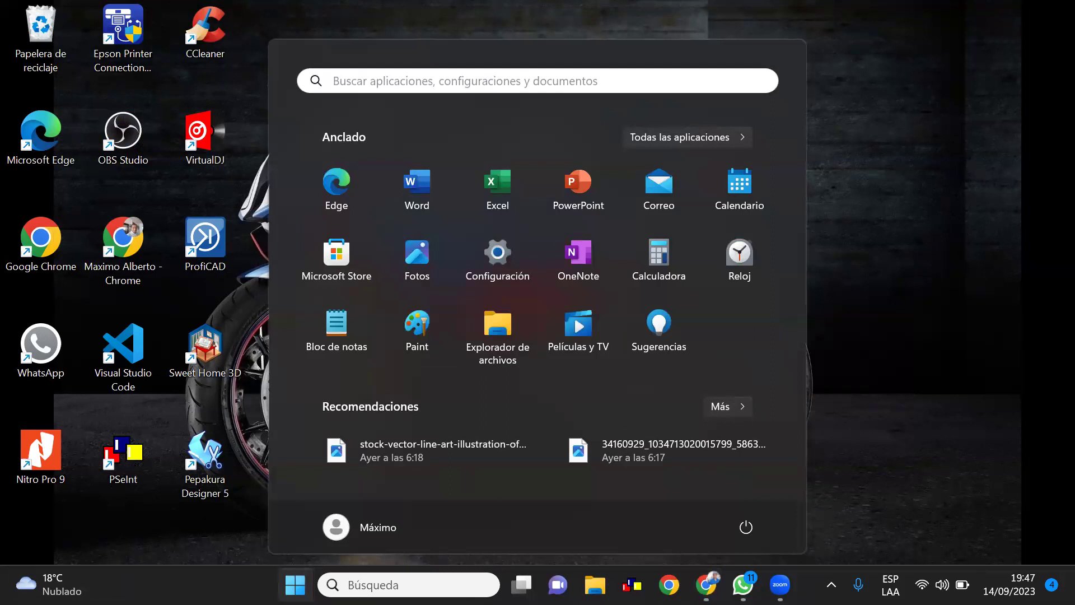
click(735, 136)
scroll(479, 342, down, 2)
scroll(476, 348, down, 10)
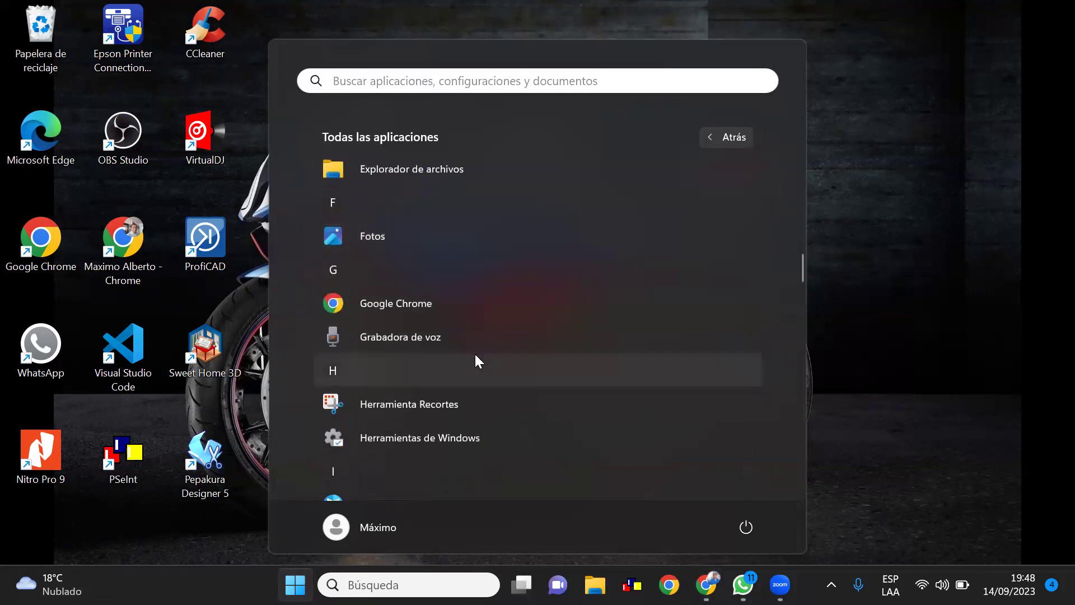
scroll(475, 354, up, 10)
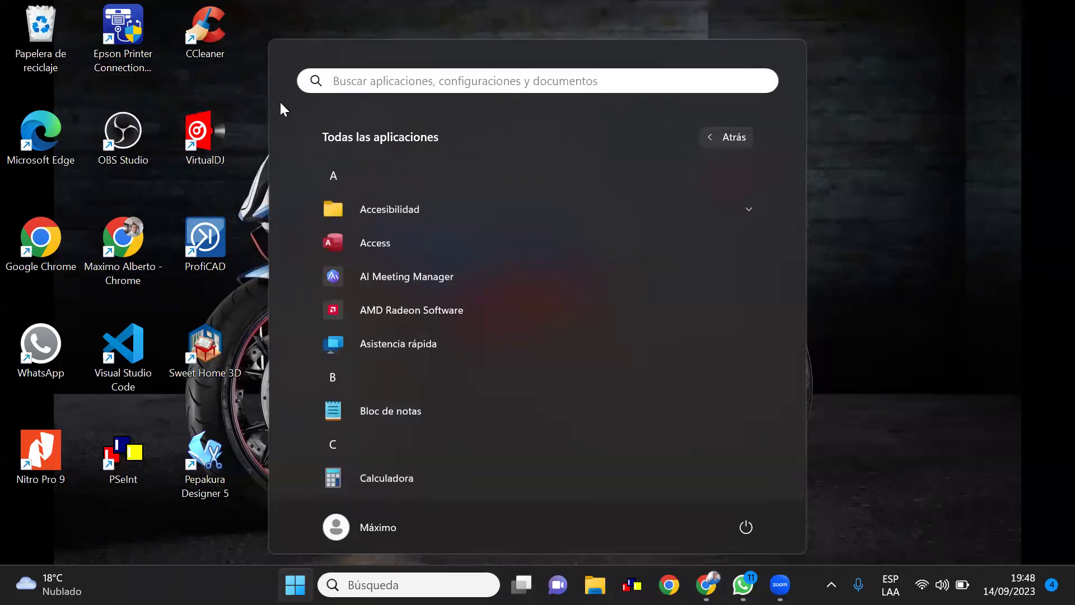
text(x)
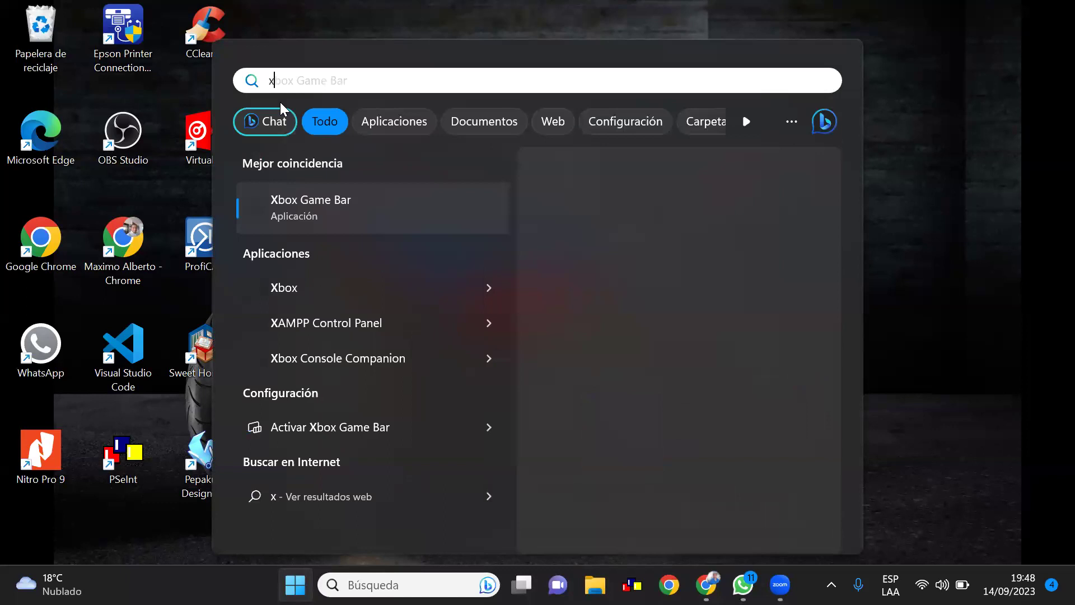
text(a)
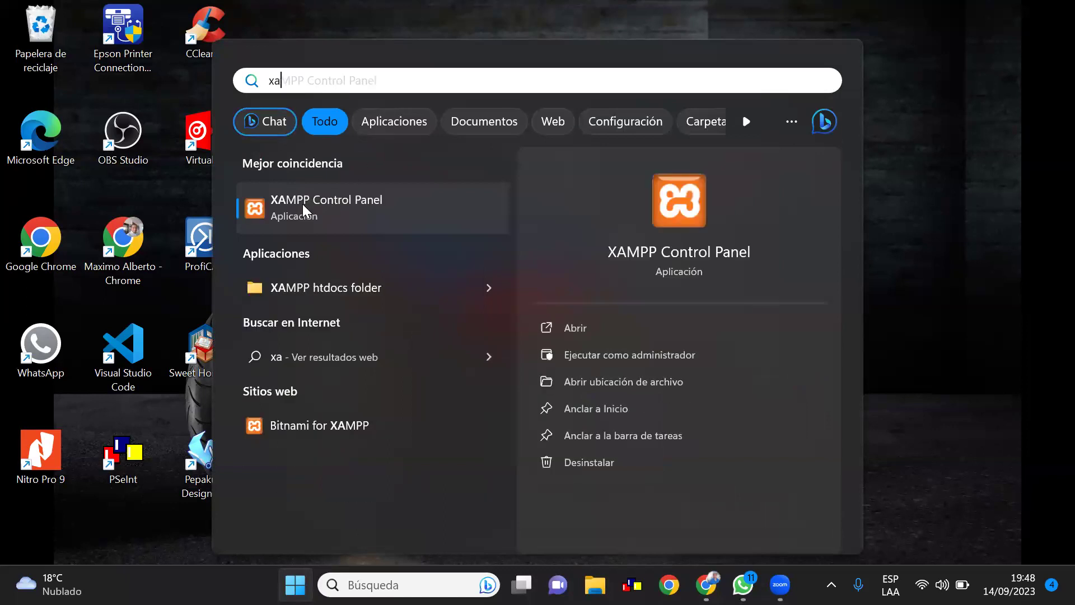
click(303, 205)
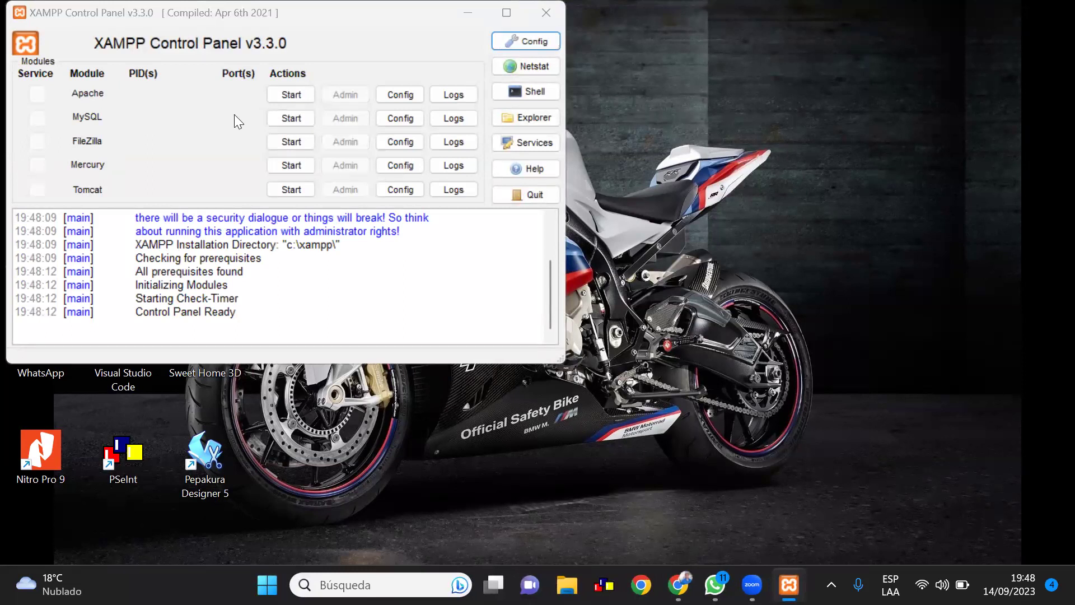
Start the Apache and MySQL modules and allow mysqld.exe through Windows Defender Firewall
click(290, 96)
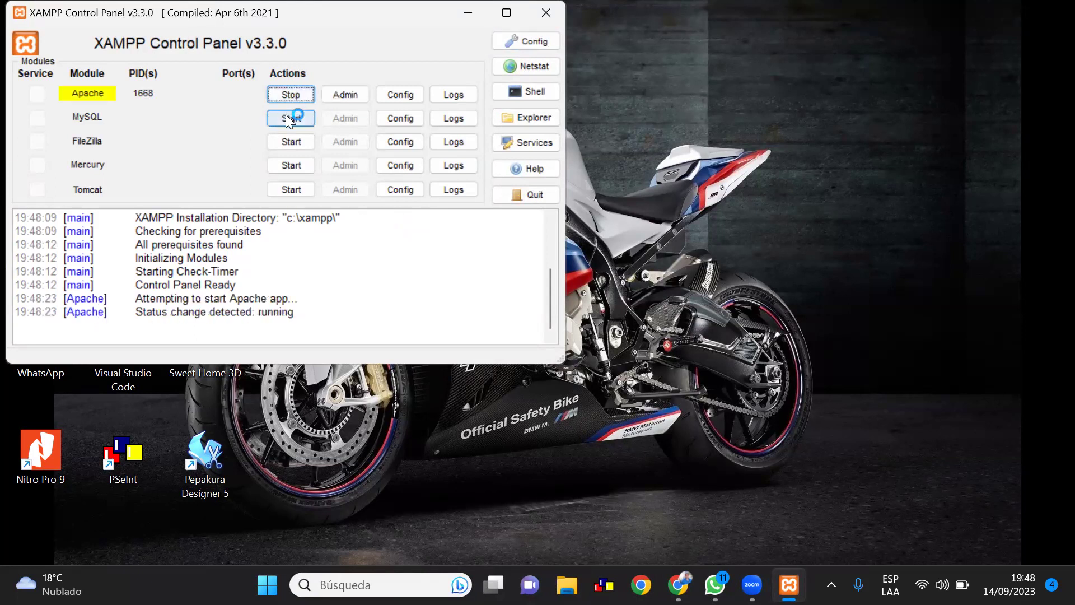
click(290, 117)
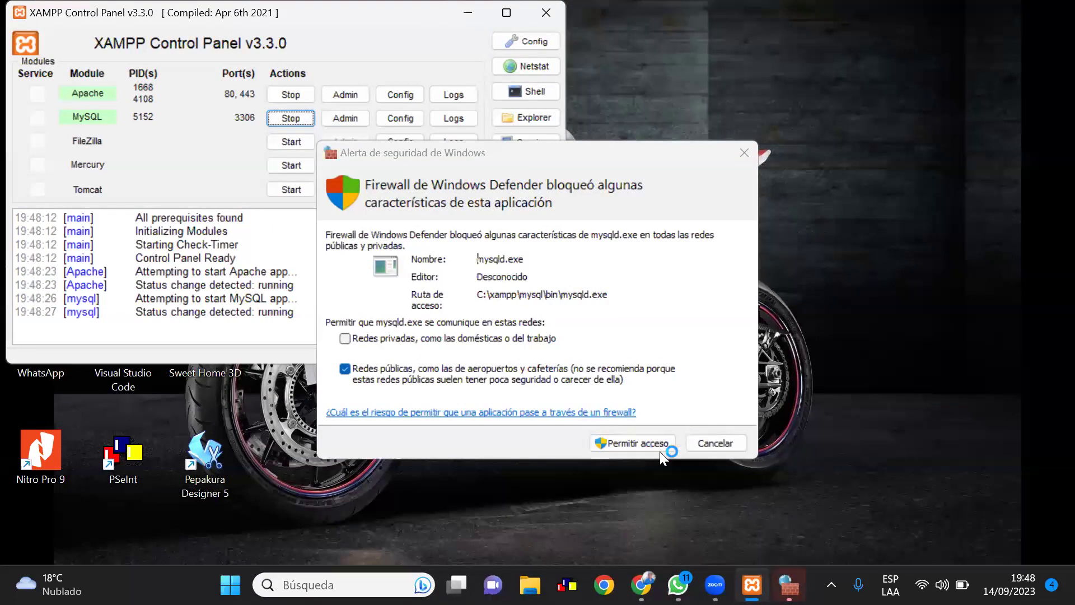
click(640, 448)
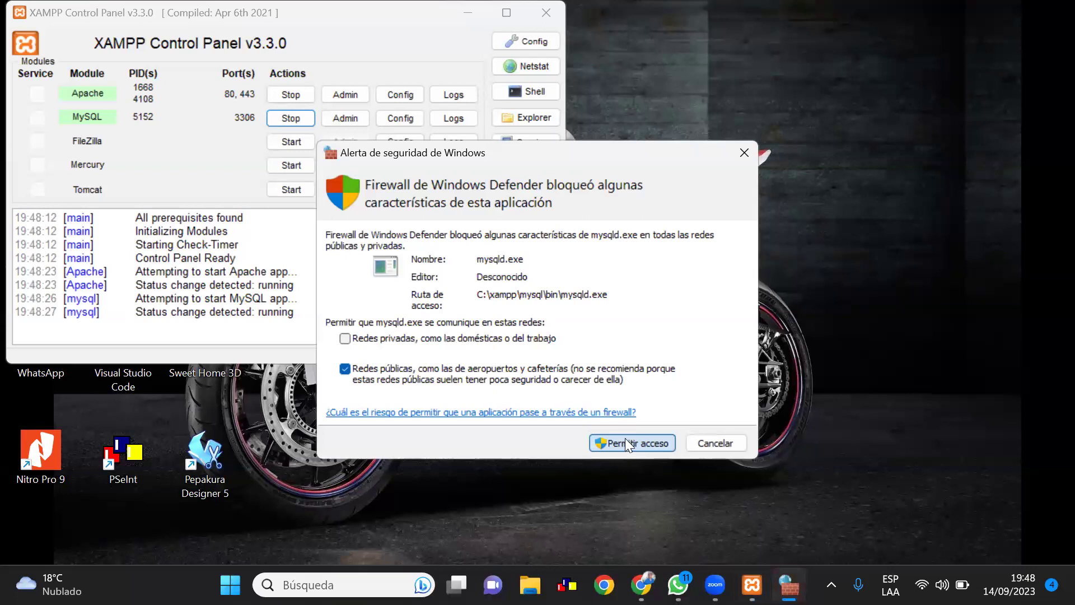
click(625, 438)
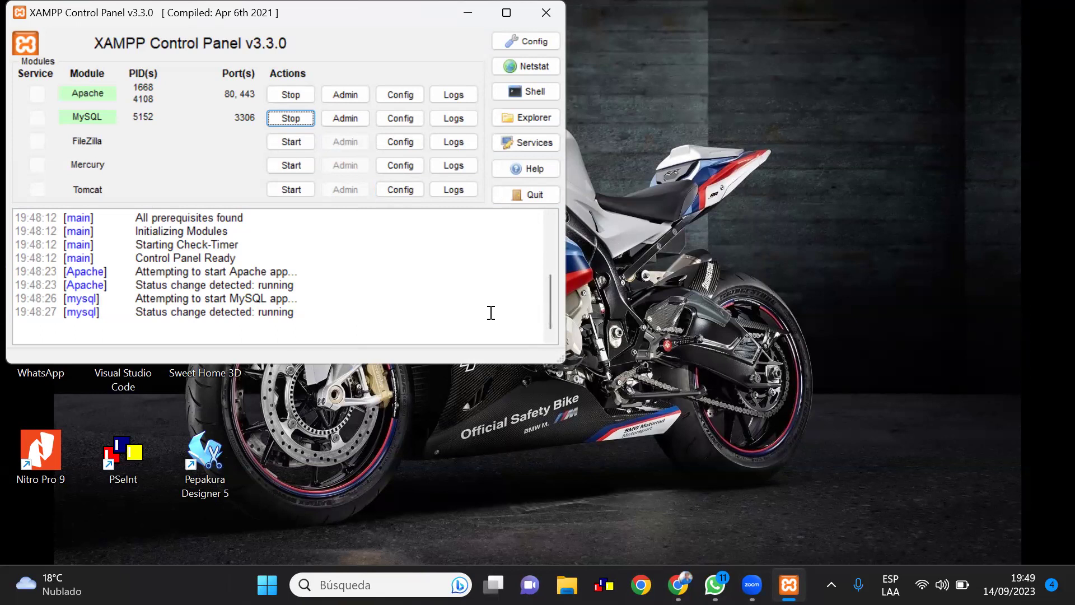
Open phpMyAdmin from MySQL's Admin button and show the 'Cuentas de usuarios' list
click(348, 119)
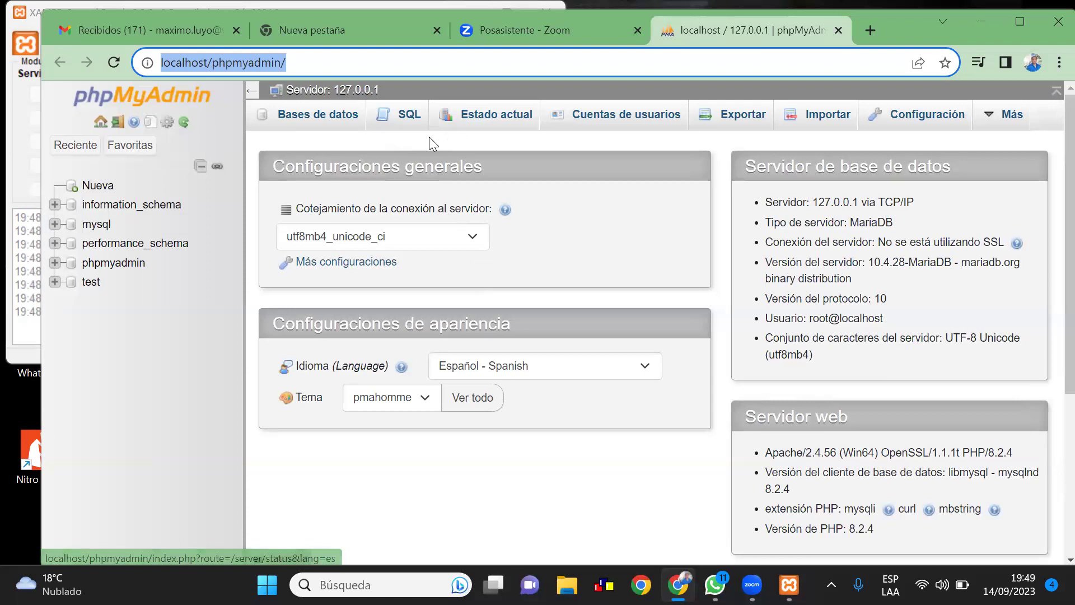
click(590, 122)
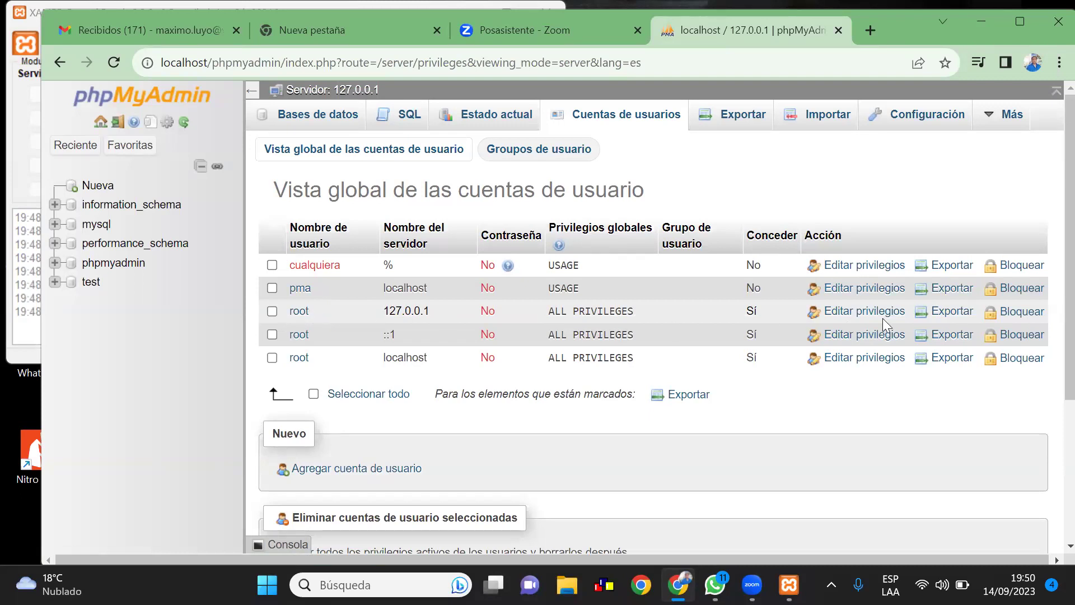
click(852, 316)
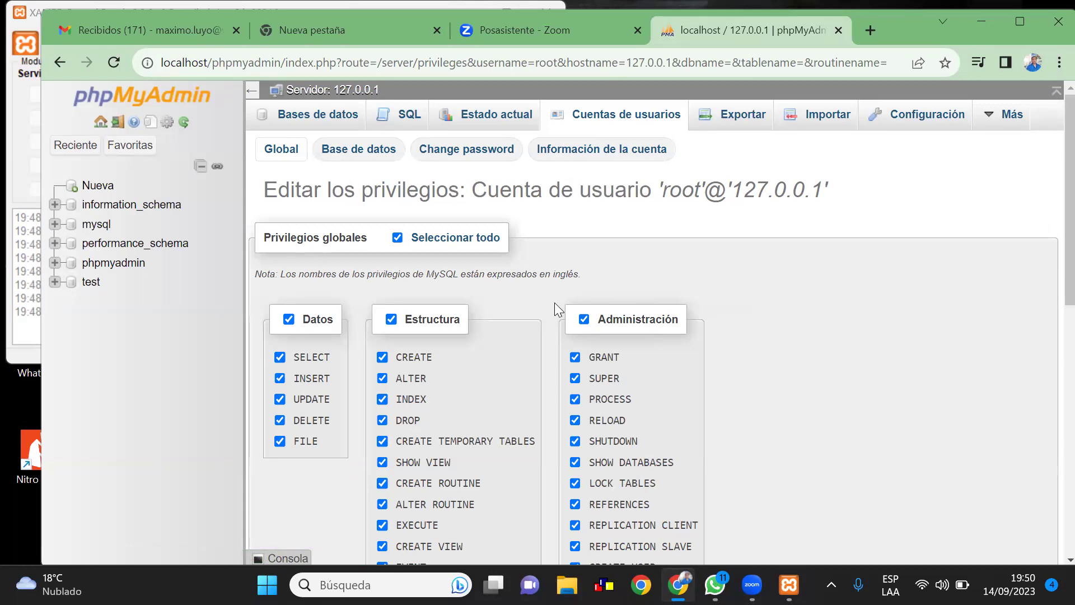
click(447, 150)
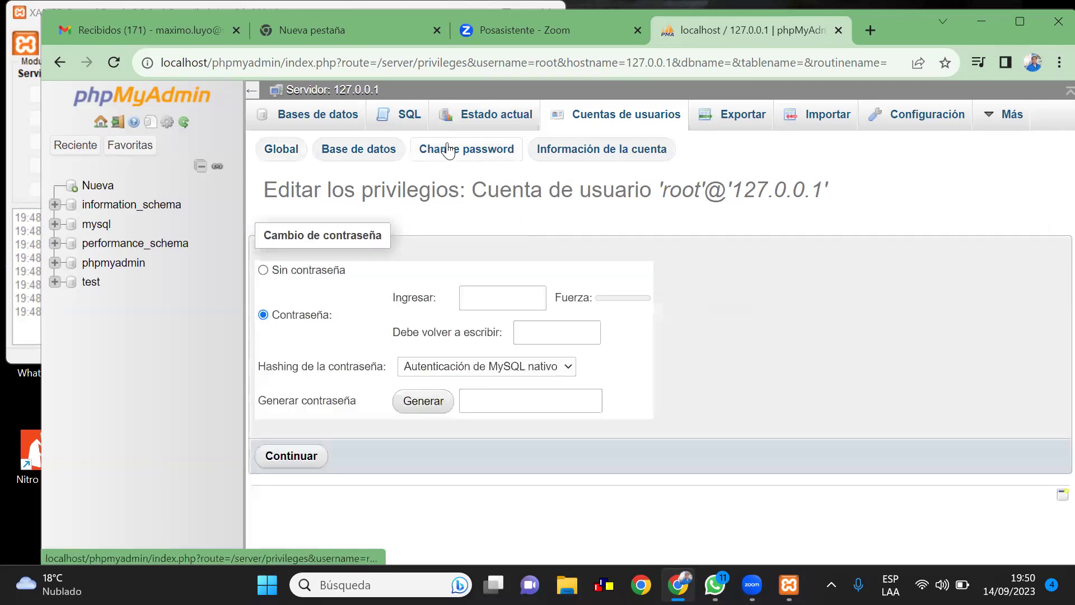
click(497, 301)
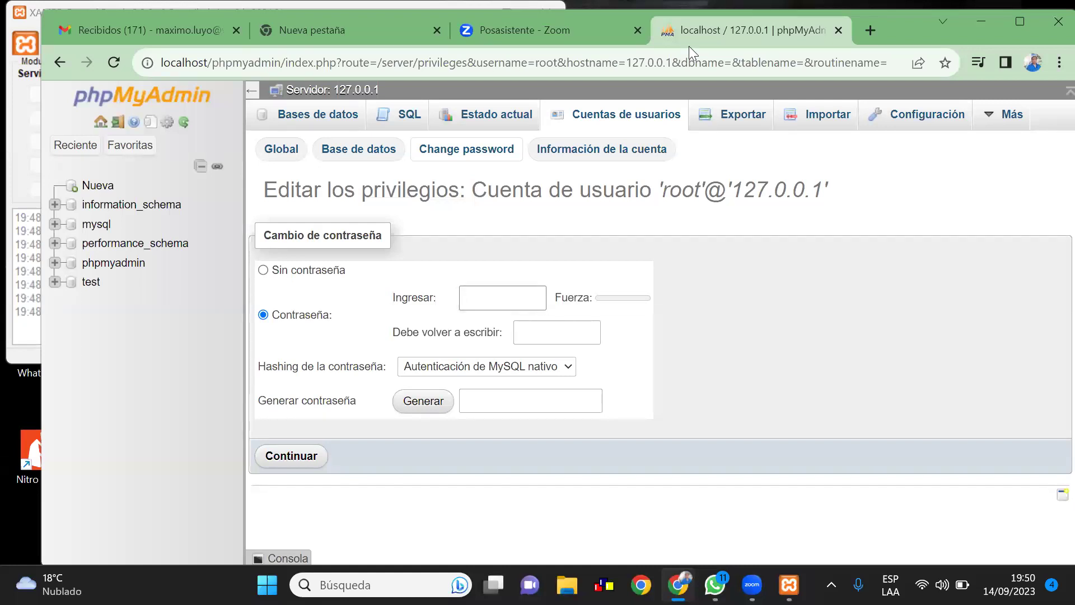
text(1)
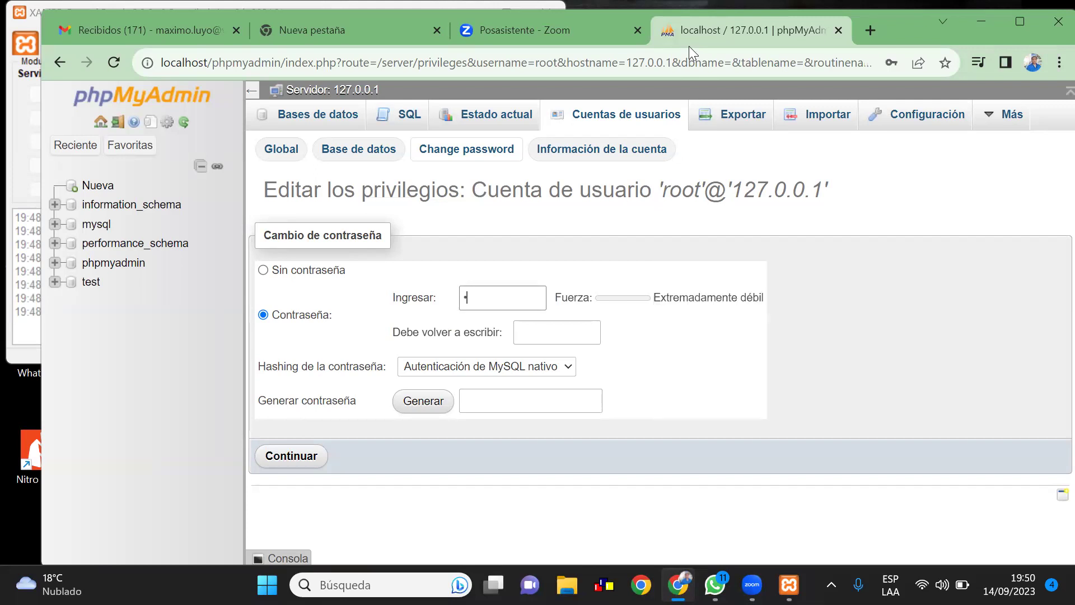
text(2345)
click(532, 334)
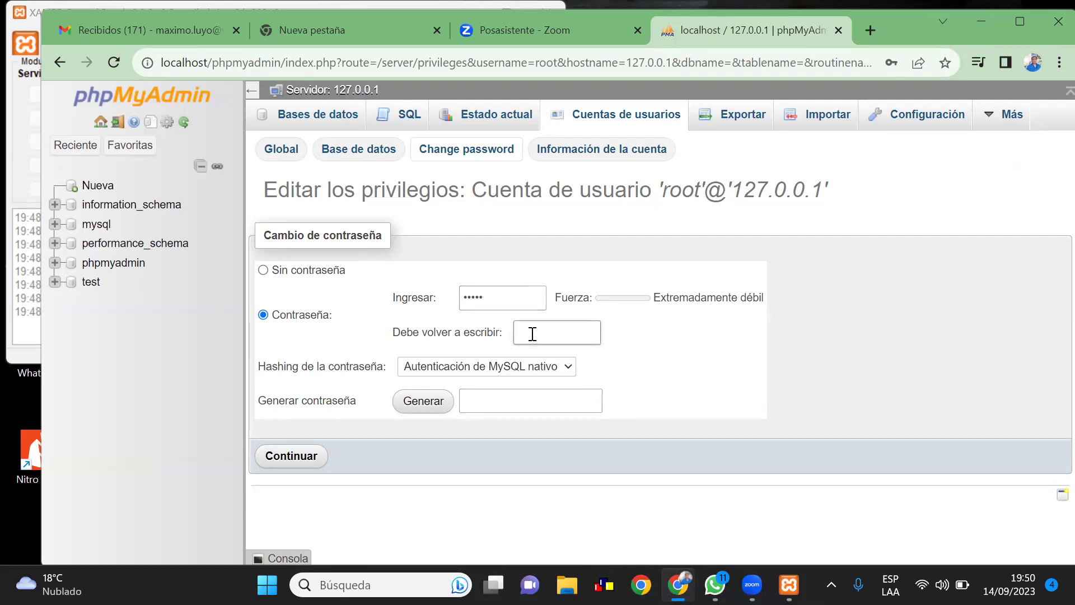
text(12345)
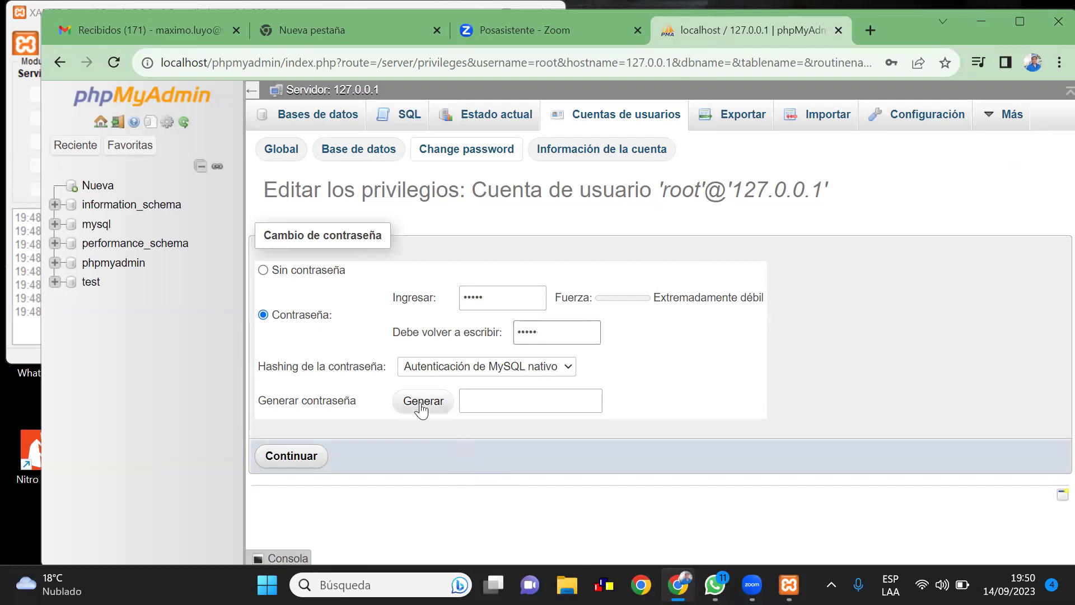
click(304, 468)
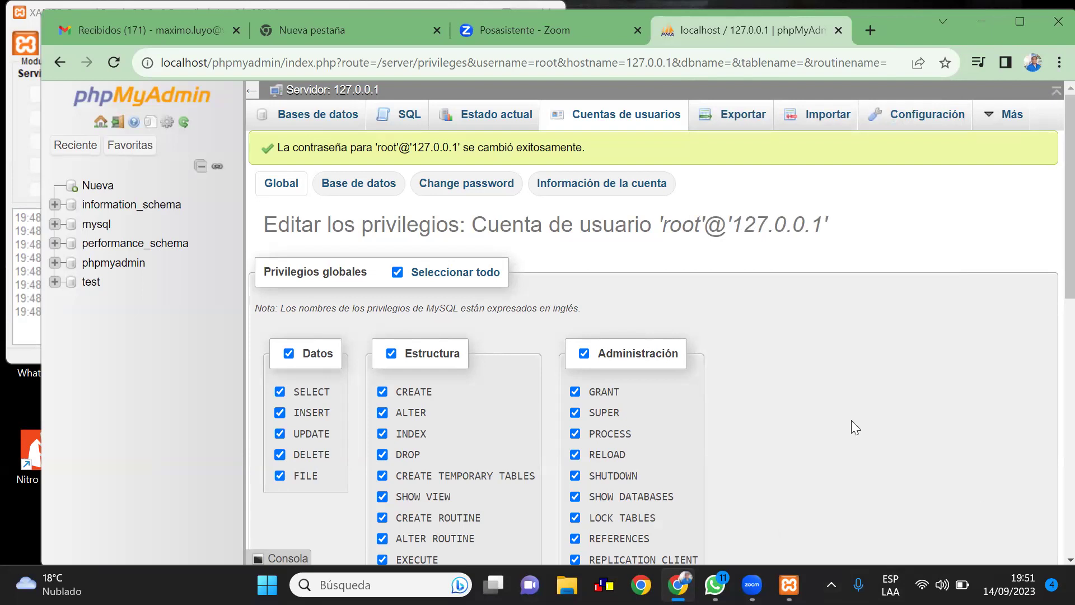
click(469, 193)
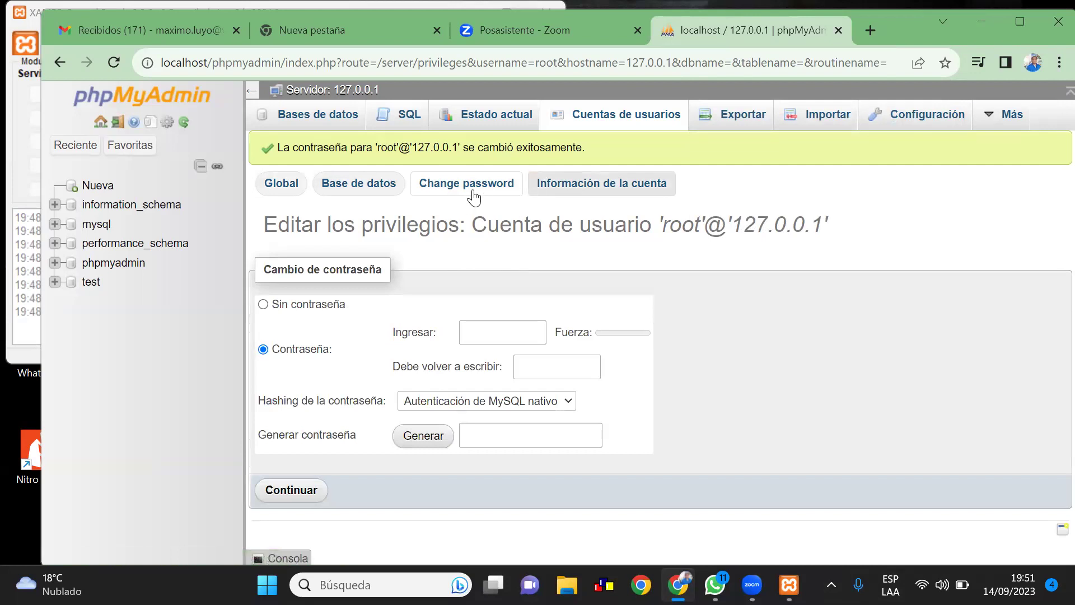
Set a new password for root@::1 via Editar privilegios, then return to the accounts list
click(612, 120)
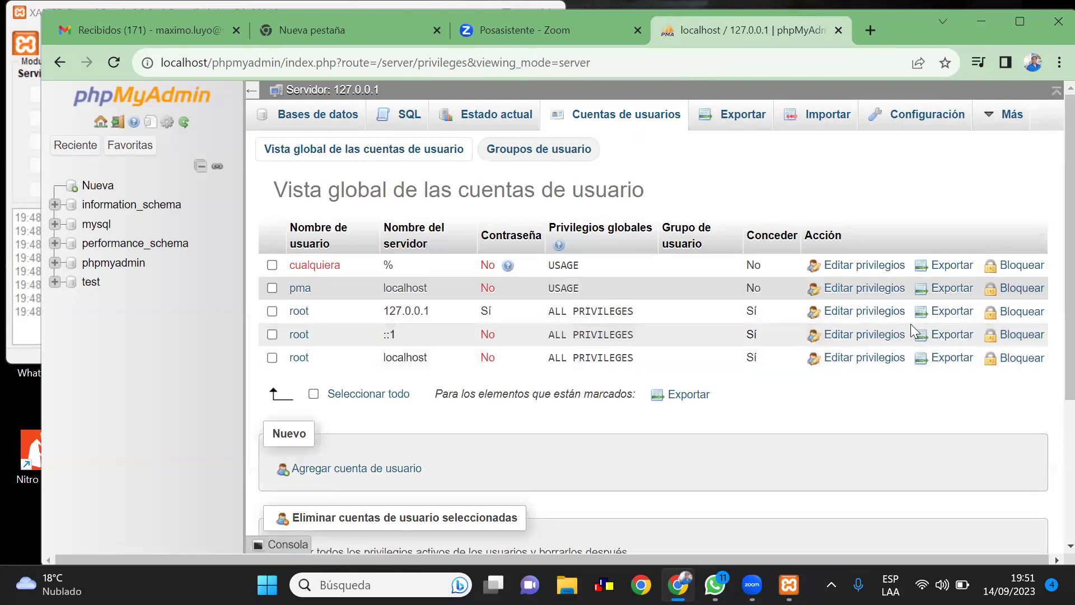
click(875, 336)
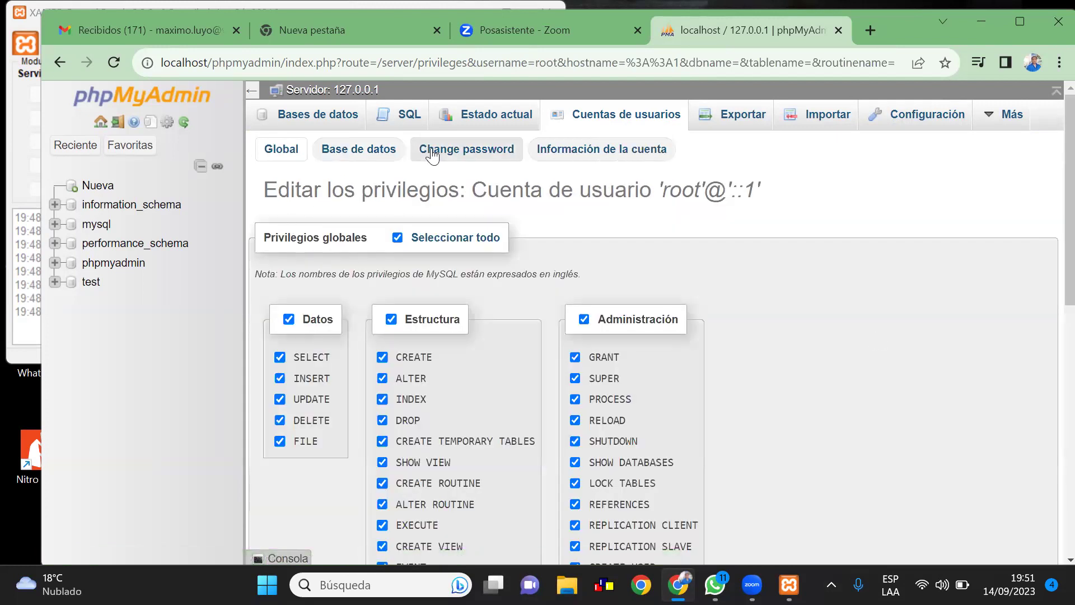
click(483, 156)
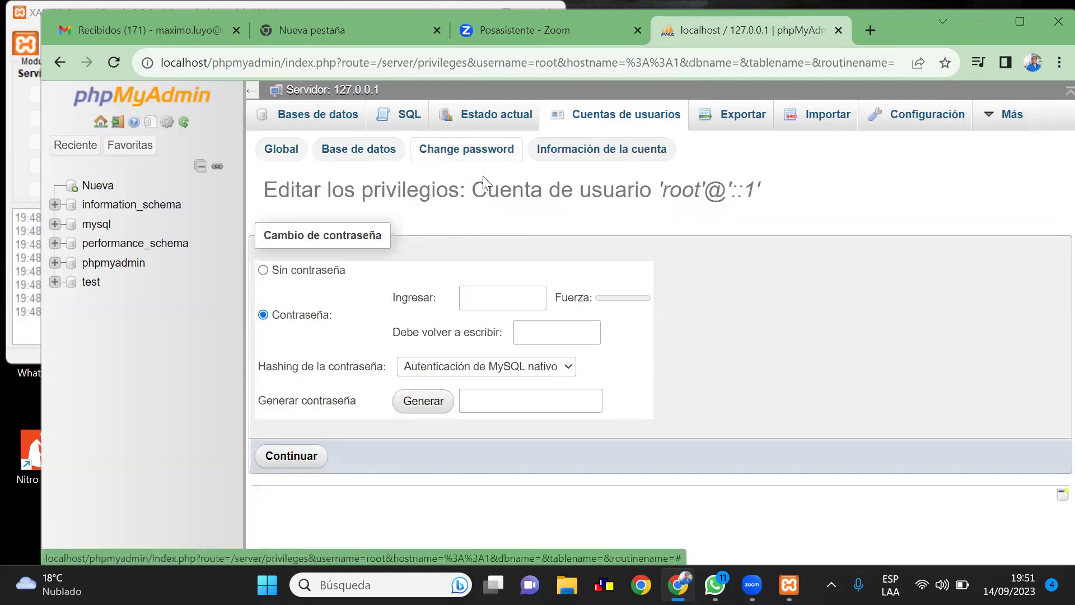
click(490, 295)
text(12345)
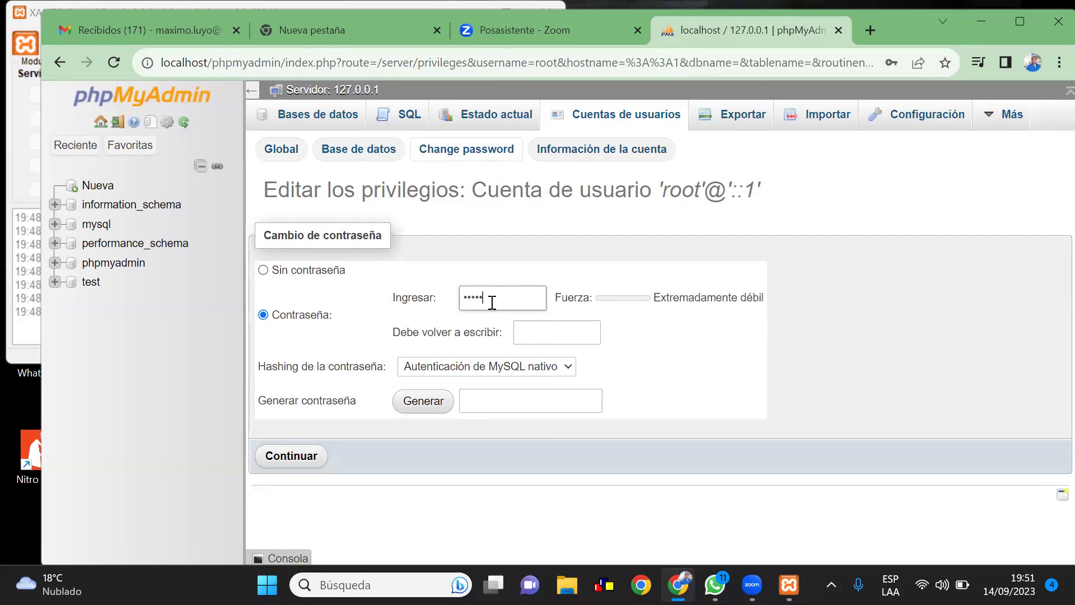
click(521, 327)
text(12)
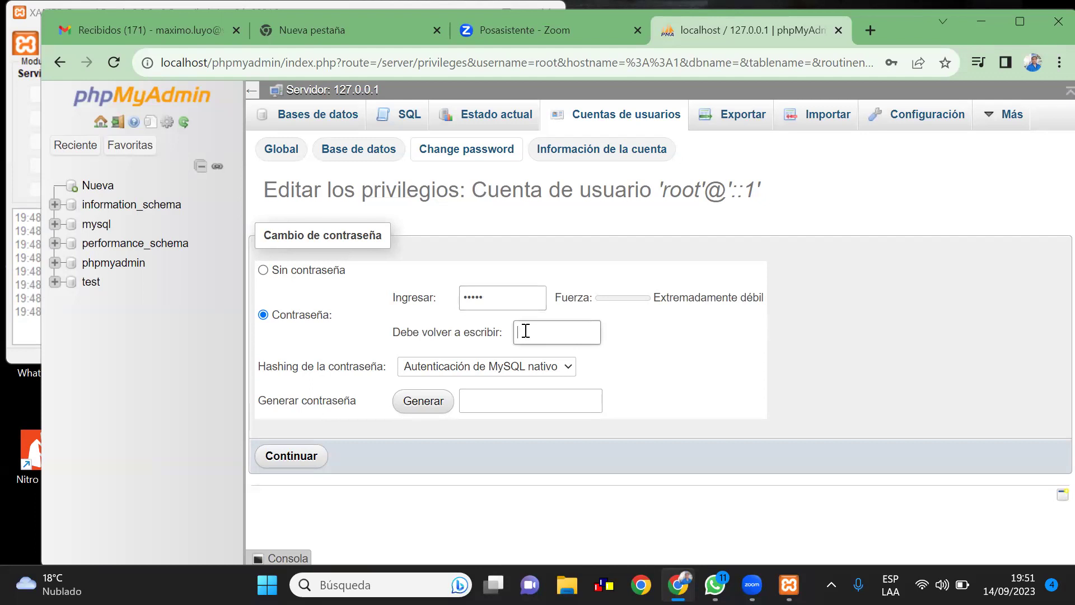
text(345)
click(301, 462)
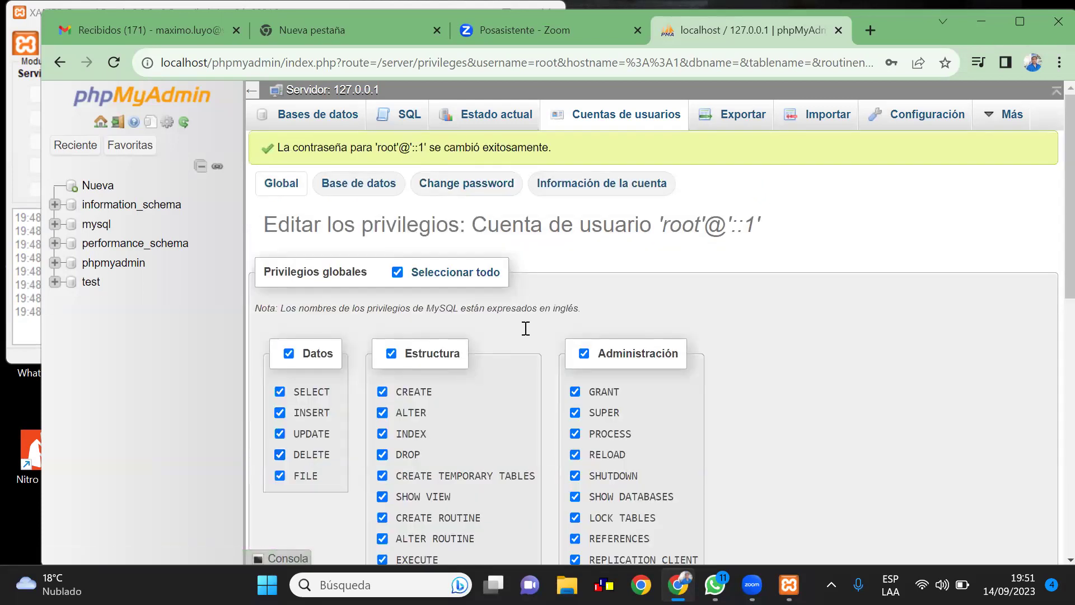
click(626, 123)
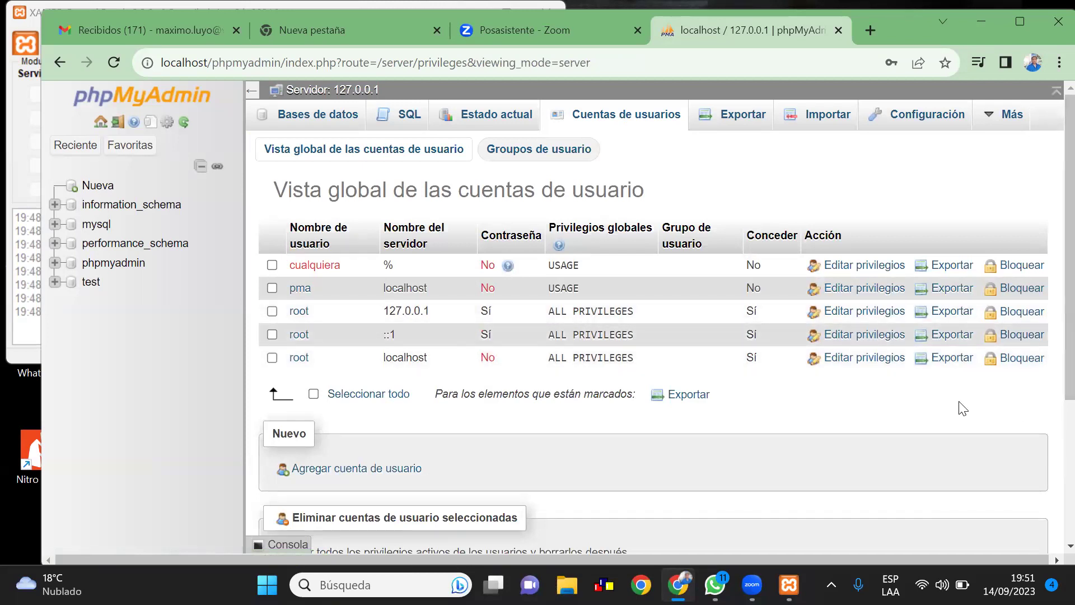
Enter a new password for root@localhost in its Change password form and apply it
click(863, 361)
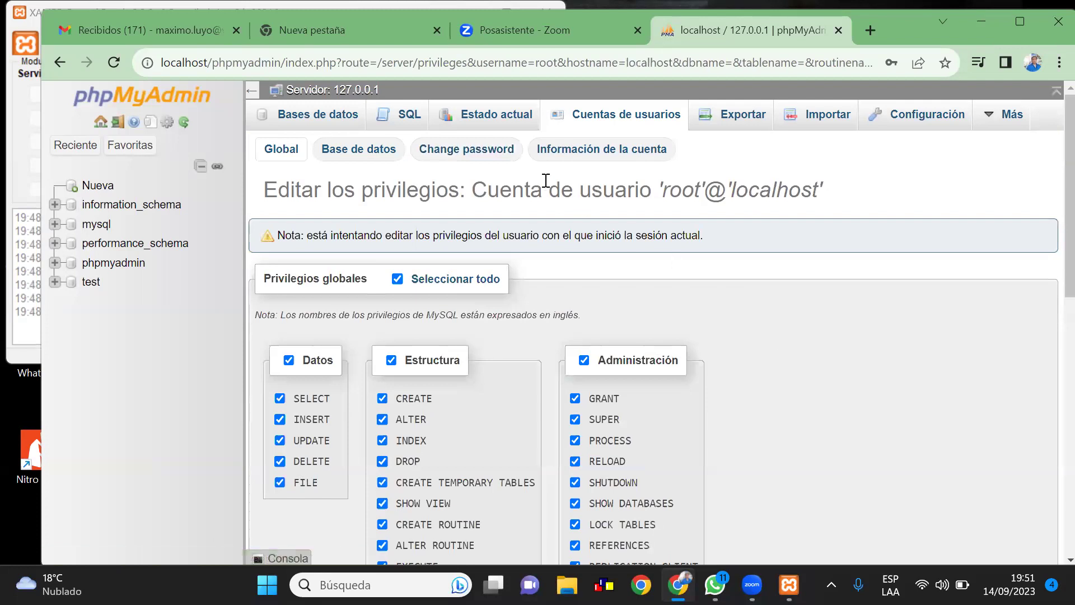
click(473, 154)
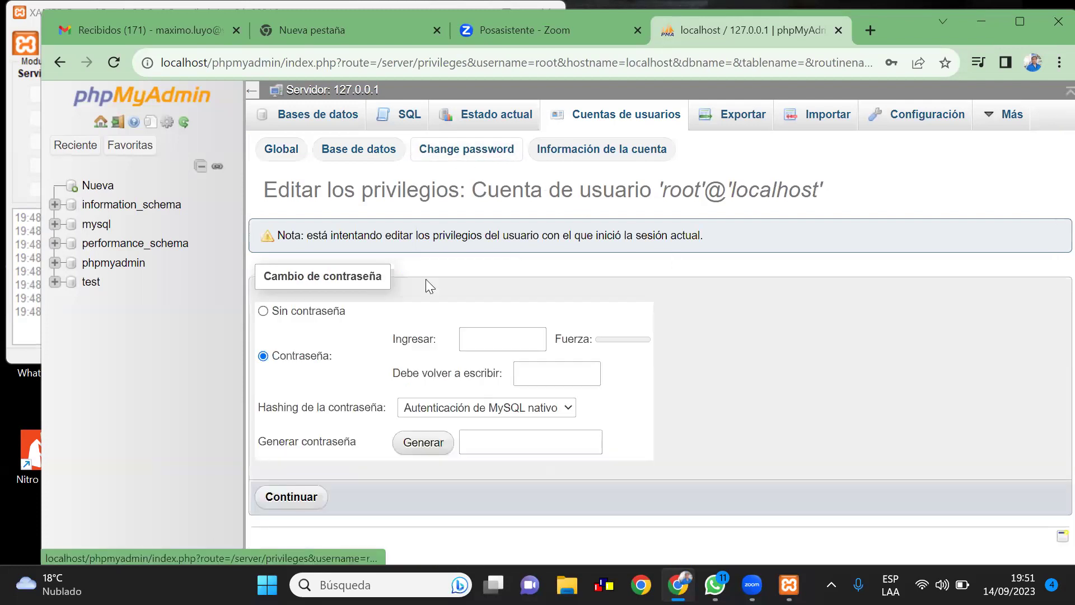
click(473, 340)
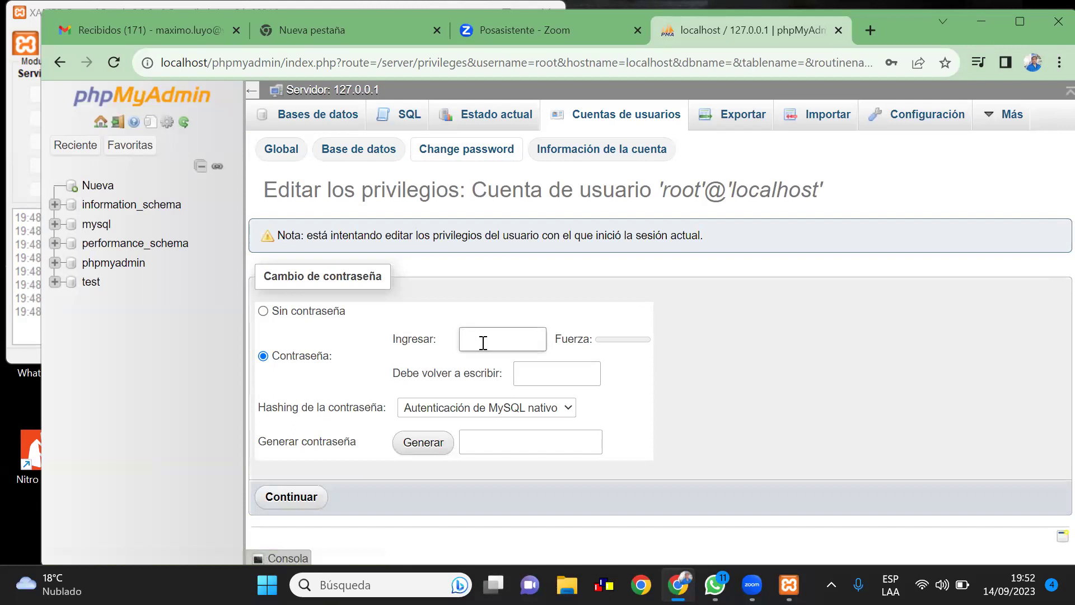
text(12345)
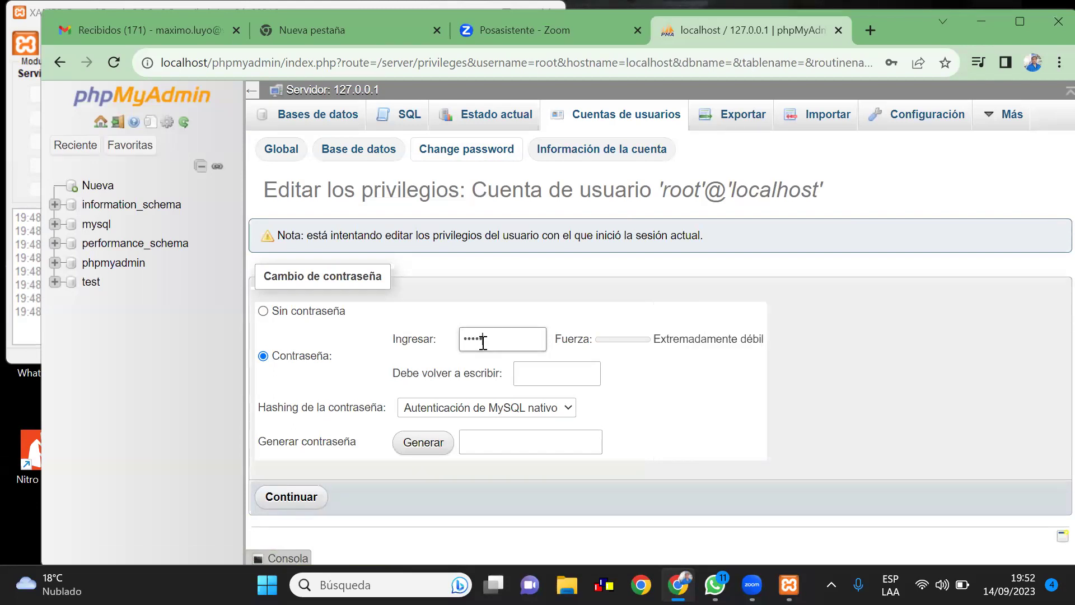
click(558, 372)
text(12345)
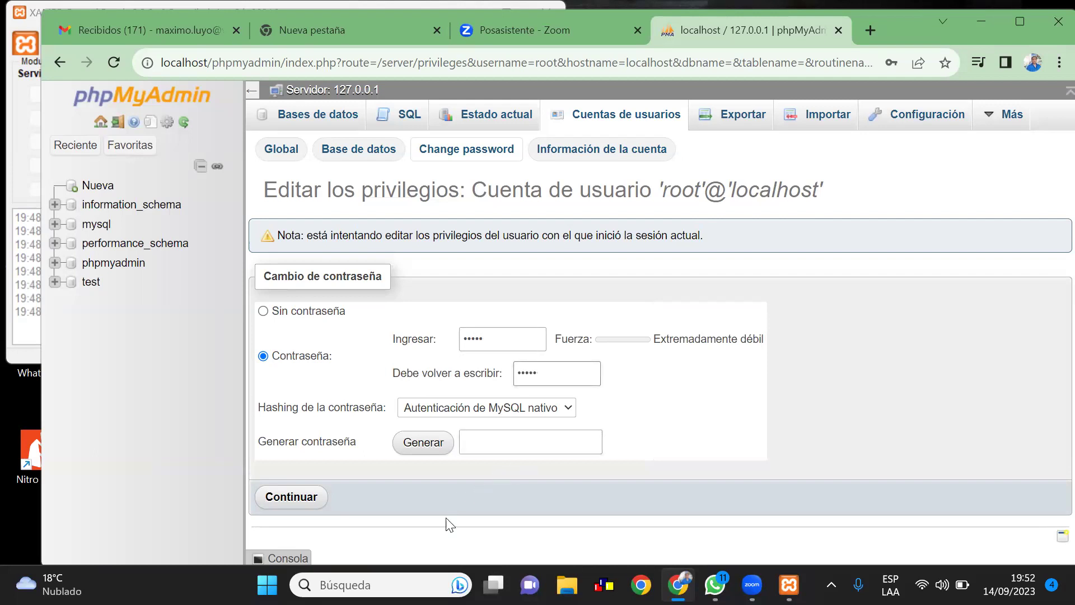
click(301, 503)
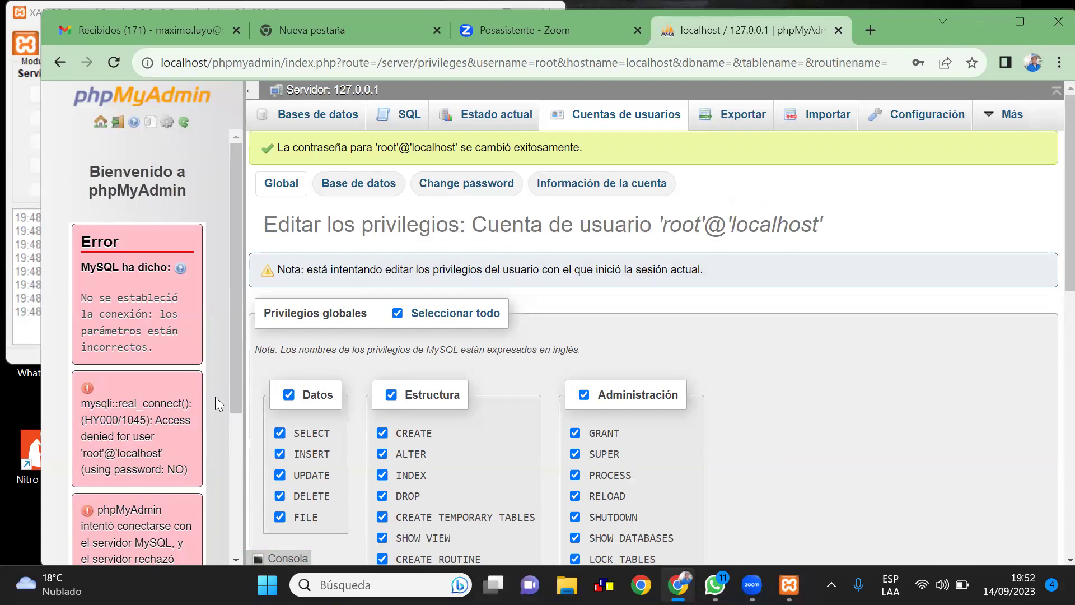
scroll(215, 397, down, 3)
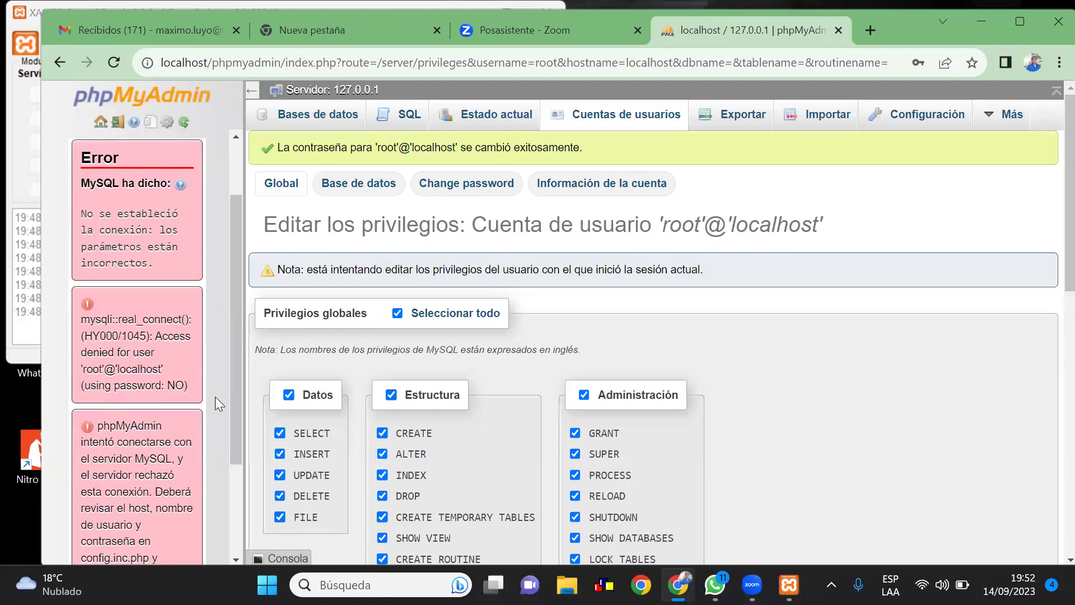
scroll(214, 399, down, 3)
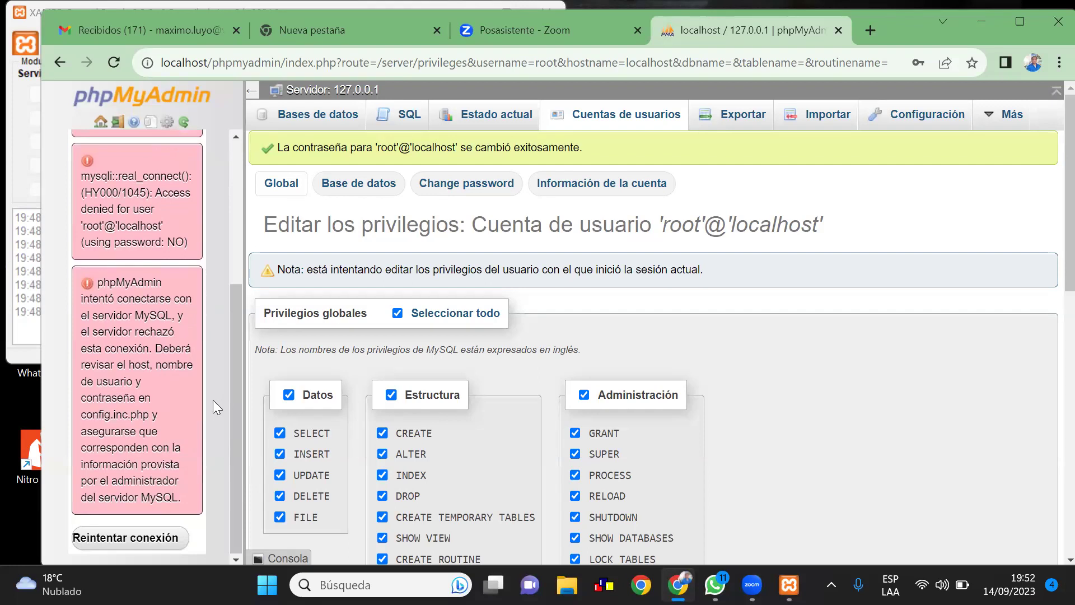
scroll(213, 400, down, 1)
scroll(213, 399, up, 8)
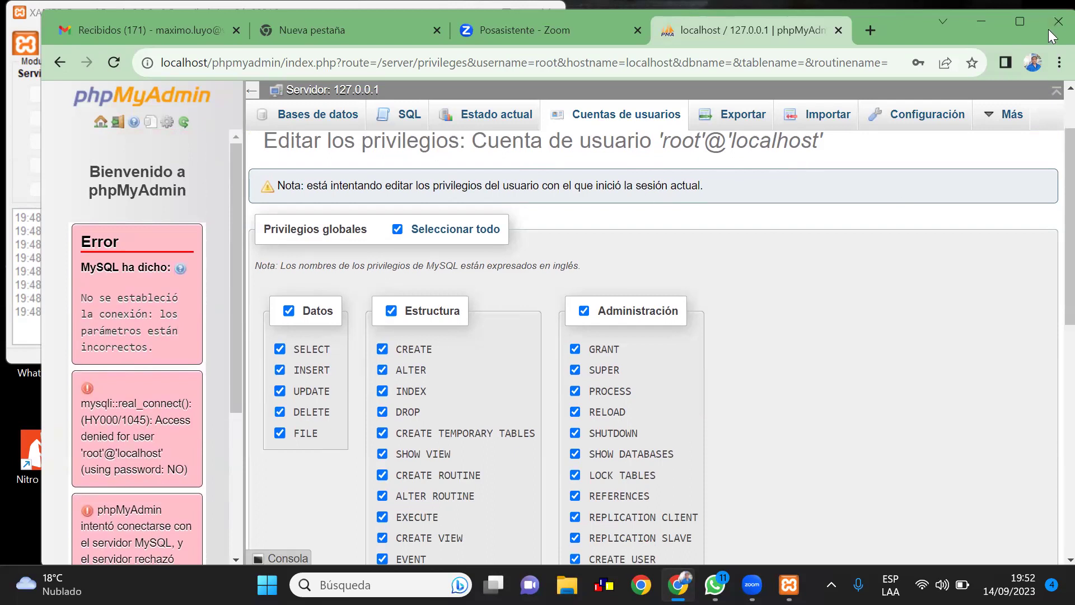
Search Google for 'descargar phpmyadmin' in a new browser tab
click(866, 33)
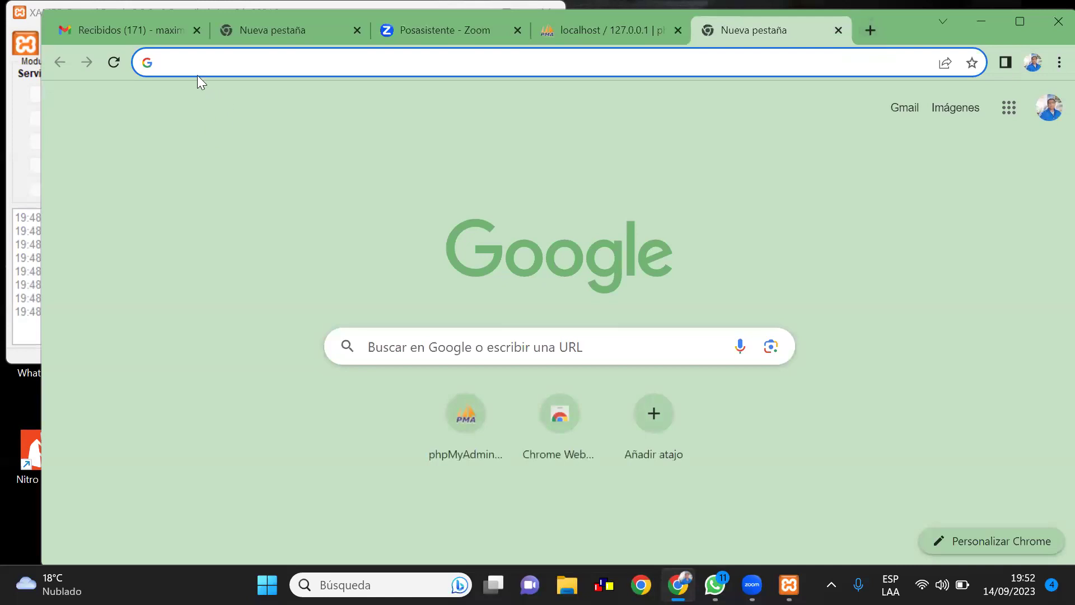
click(195, 57)
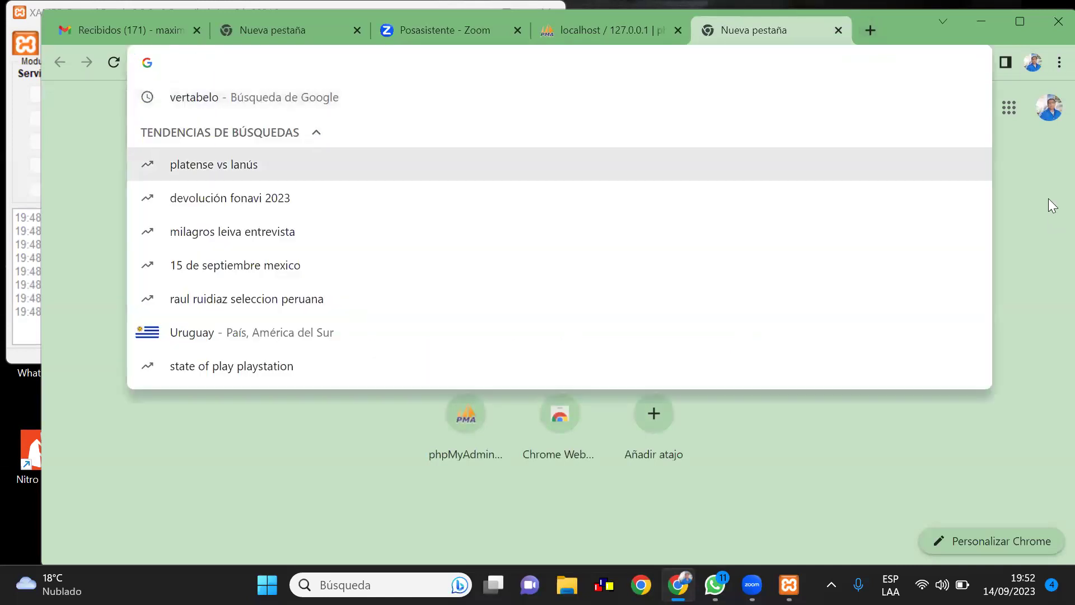
text(descar)
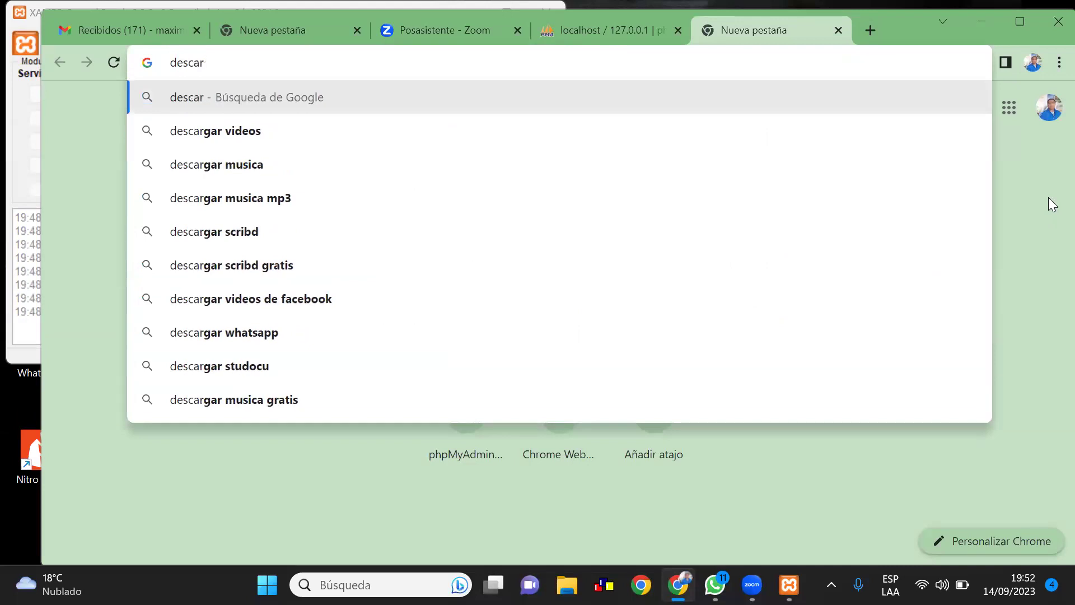
text(gar ph)
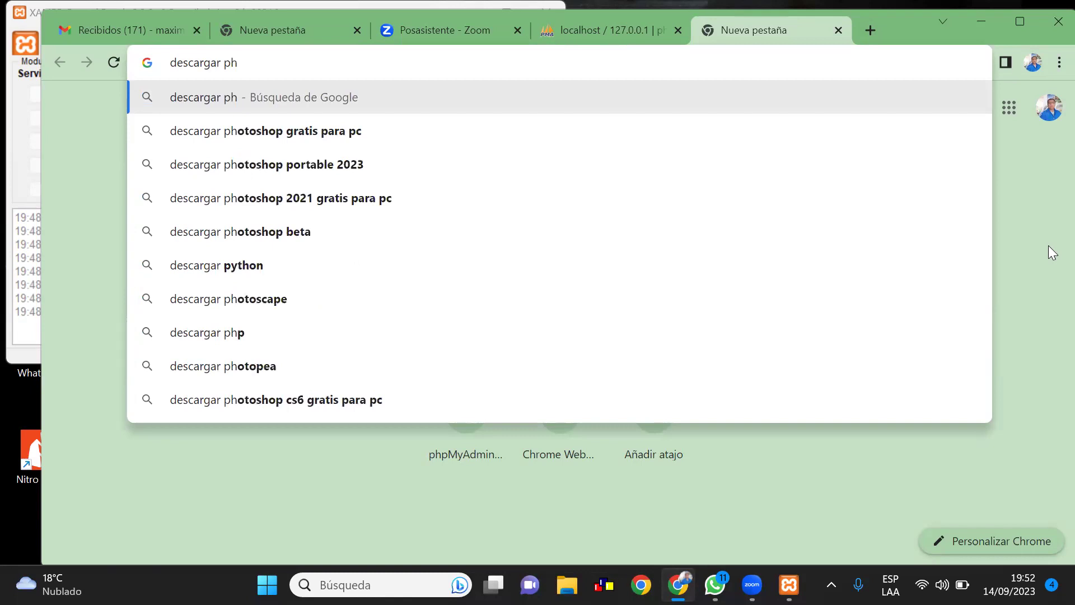
text(p)
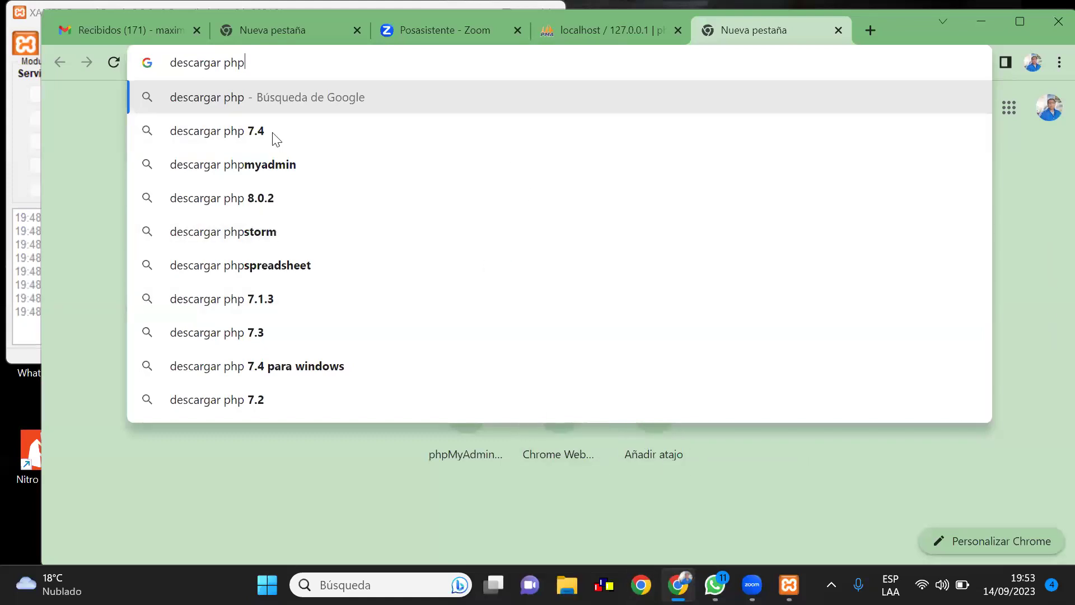
click(290, 166)
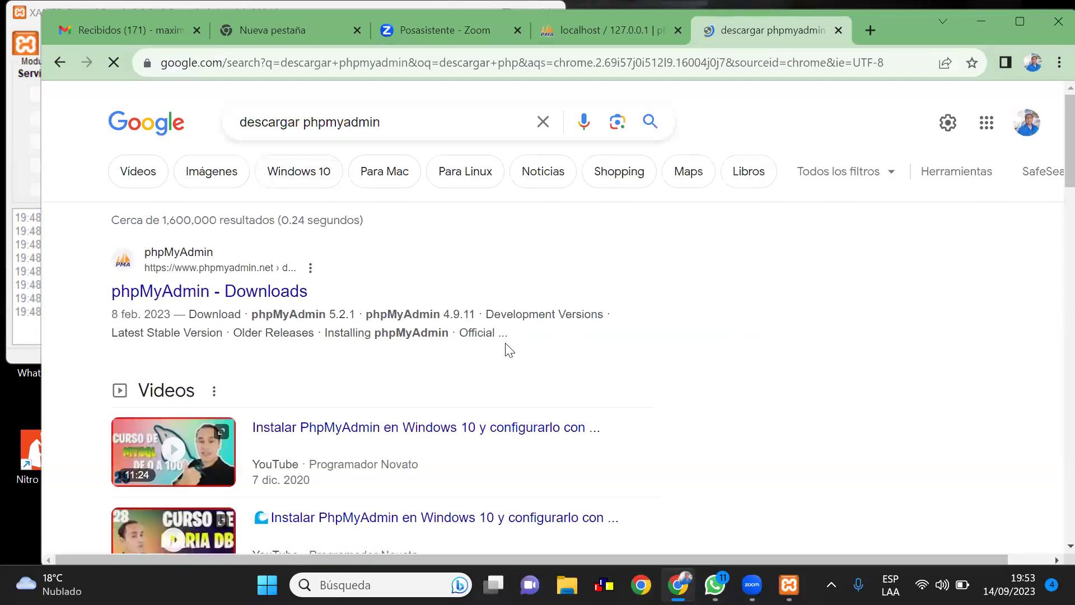
Download phpMyAdmin 5.2.1 from the official Downloads page and close the thank-you notice
click(191, 293)
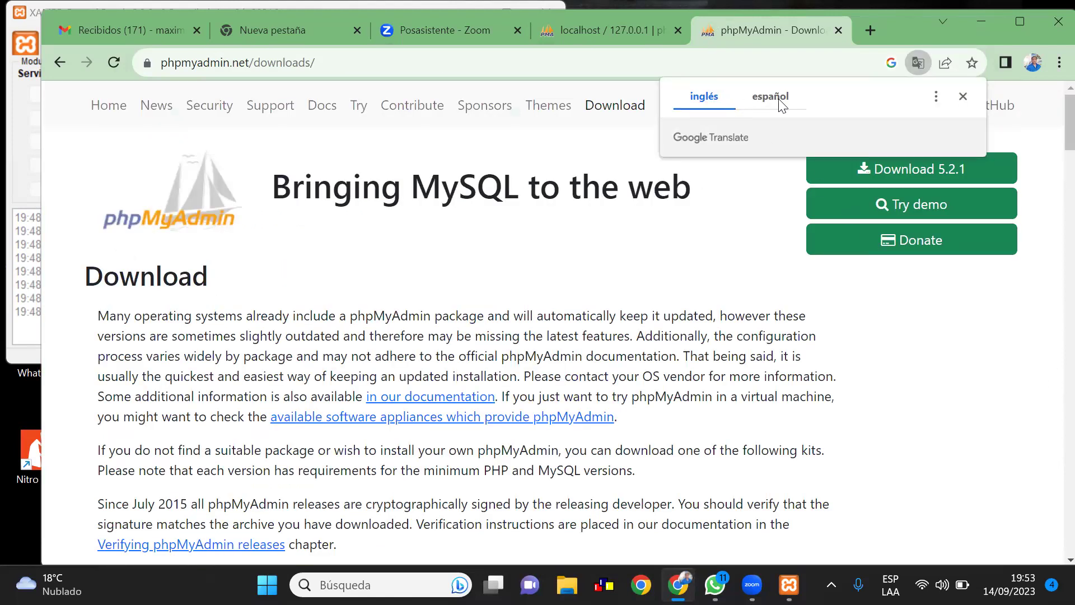
click(939, 172)
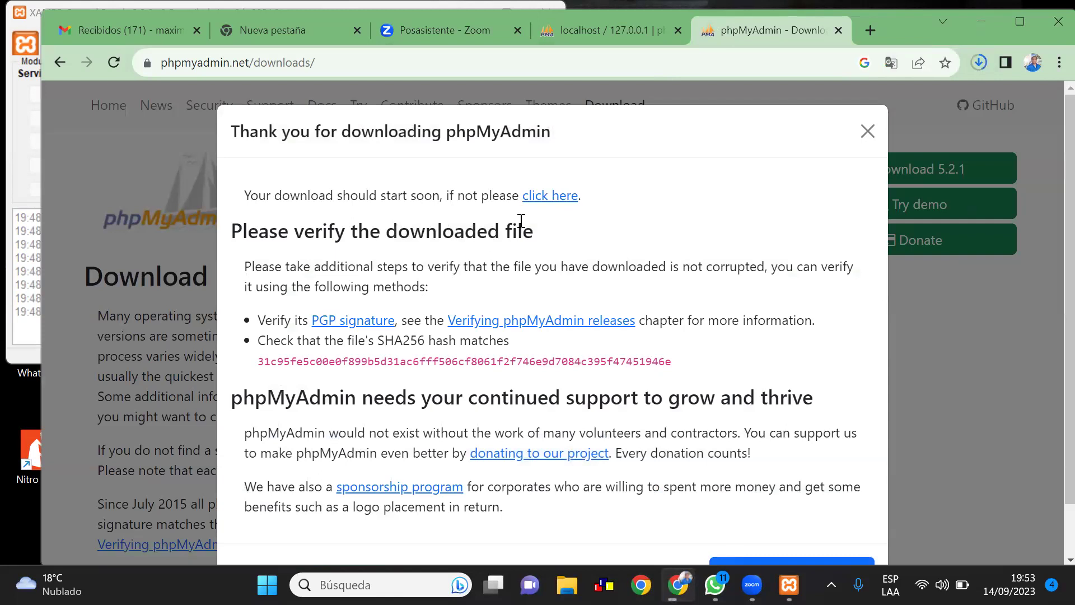
scroll(507, 322, down, 2)
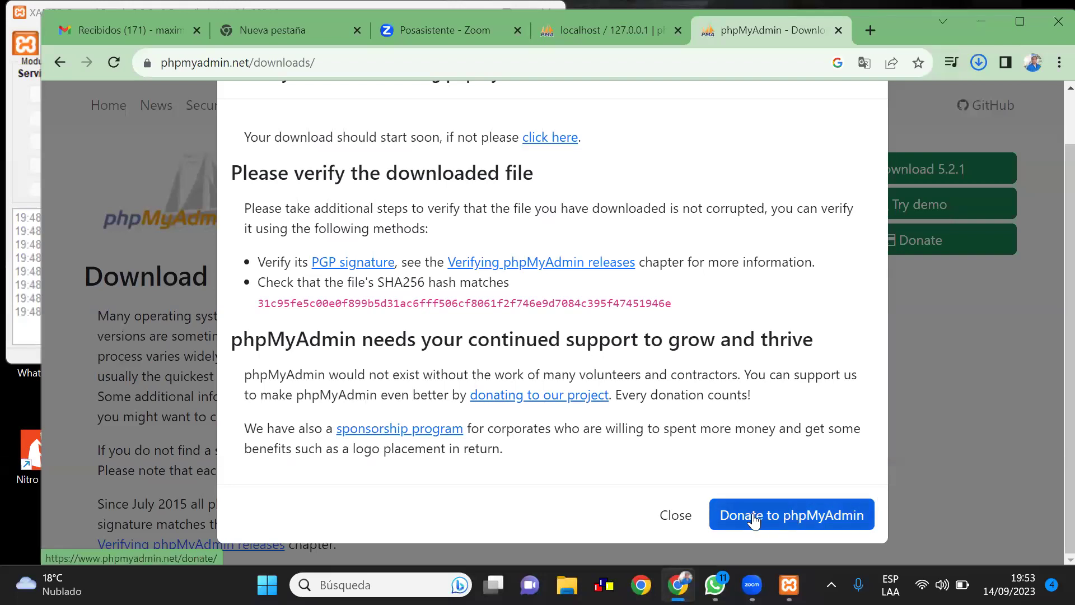
scroll(860, 208, up, 1)
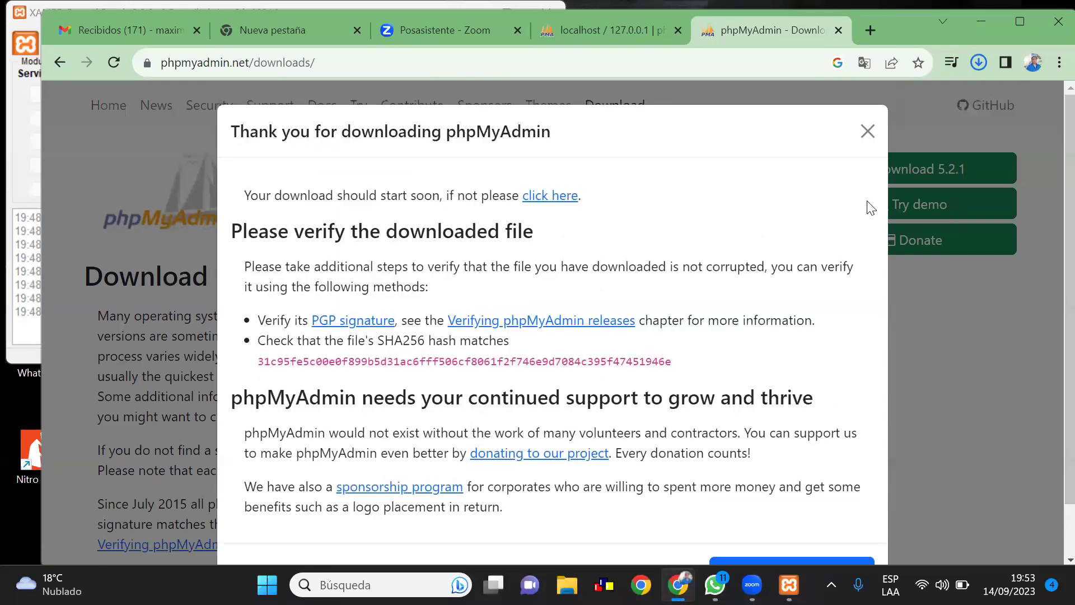
click(866, 132)
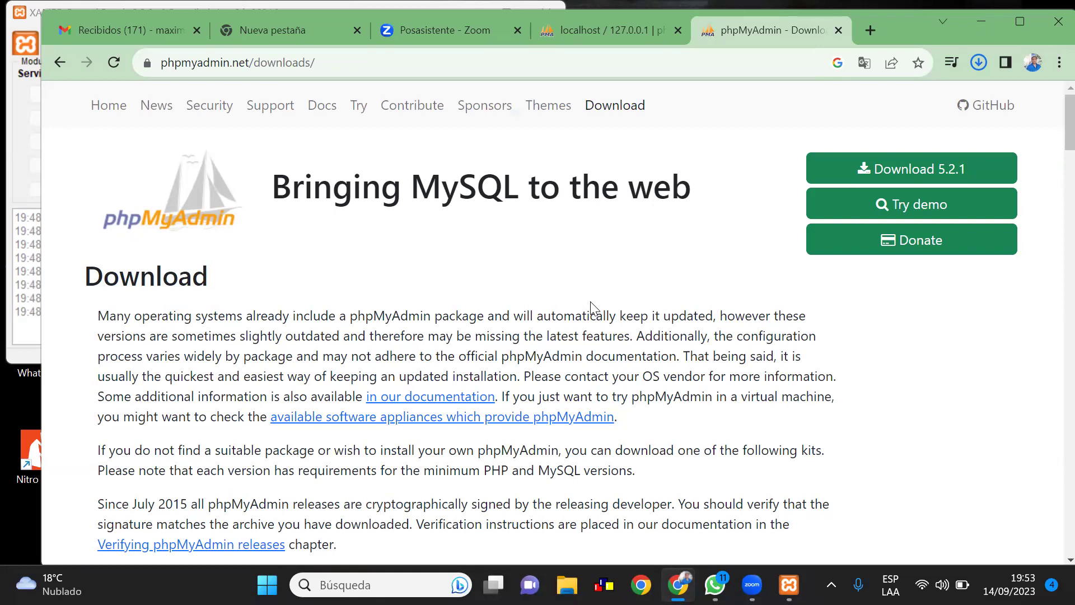
Open chrome://downloads to check the status of phpMyAdmin-5.2.1-all-languages.zip
click(971, 61)
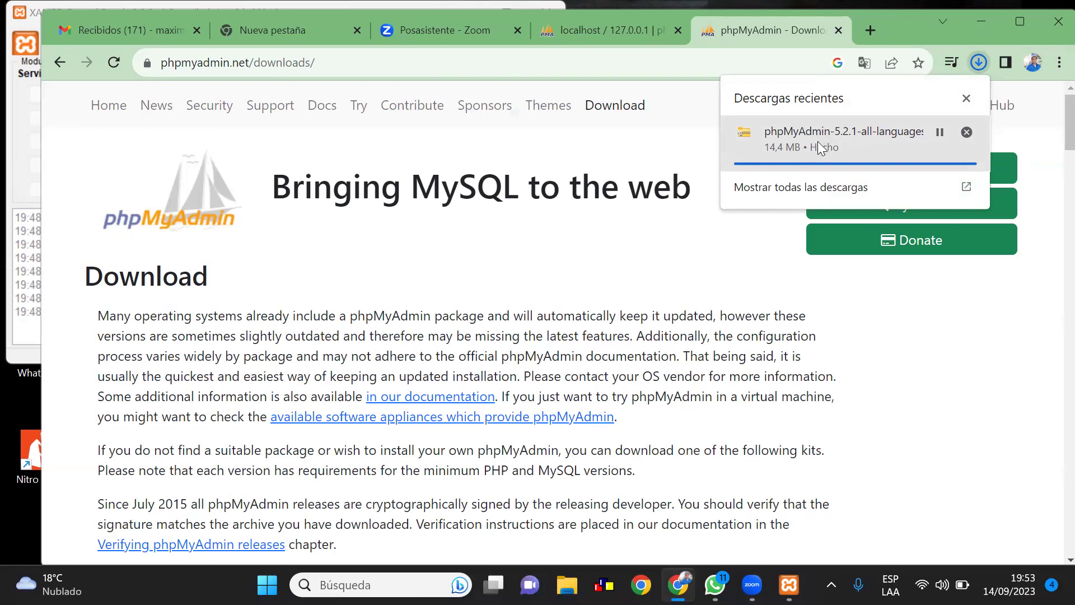
click(808, 185)
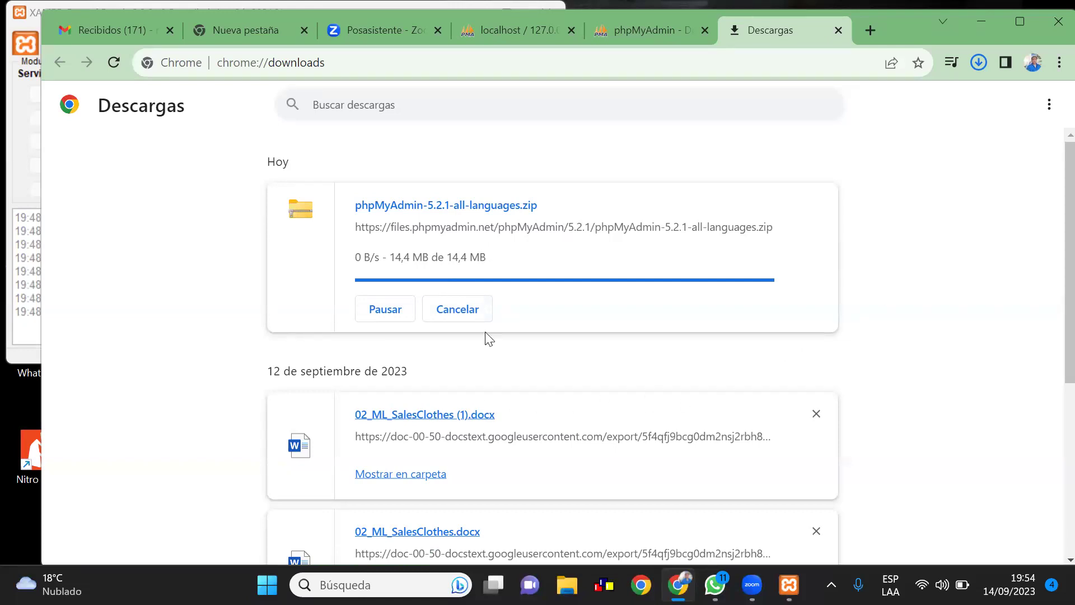
click(775, 102)
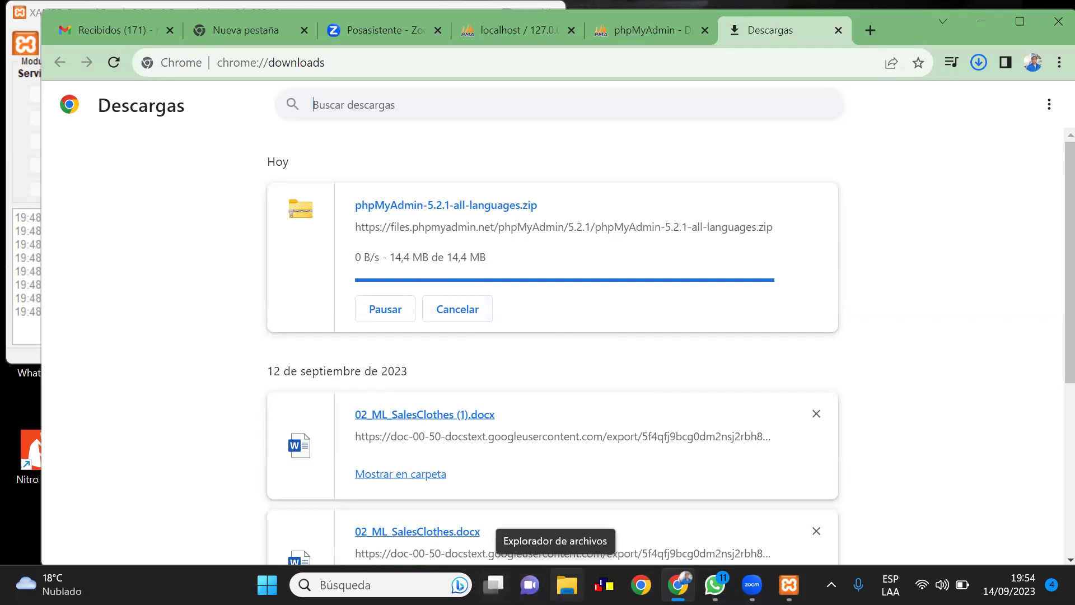
Choose 'Extraer todo...' on phpMyAdmin-5.2.1-all-languages.zip in File Explorer's Downloads folder
click(566, 585)
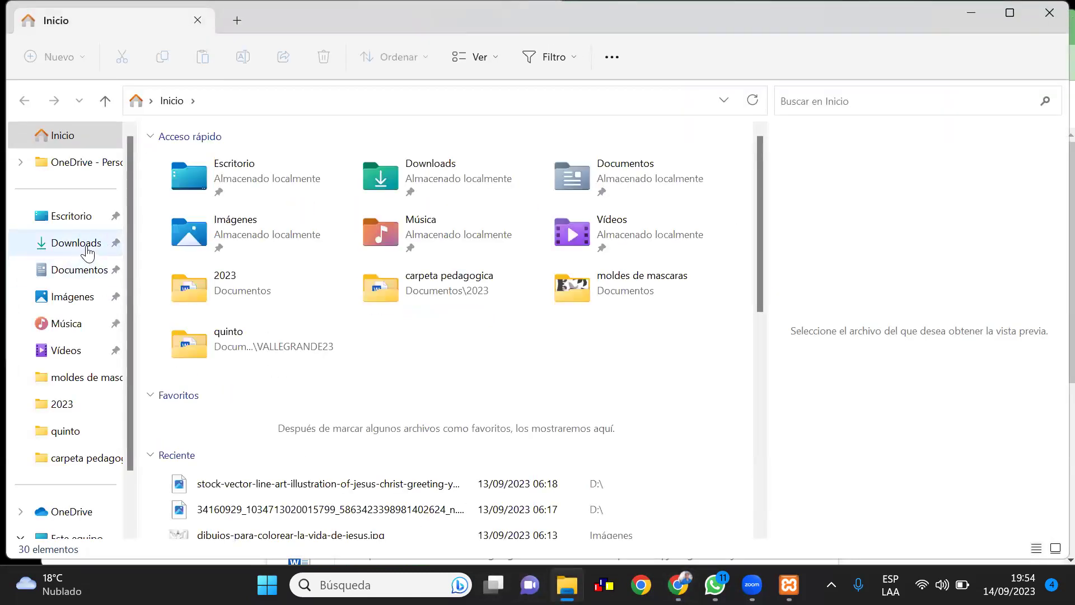
click(88, 252)
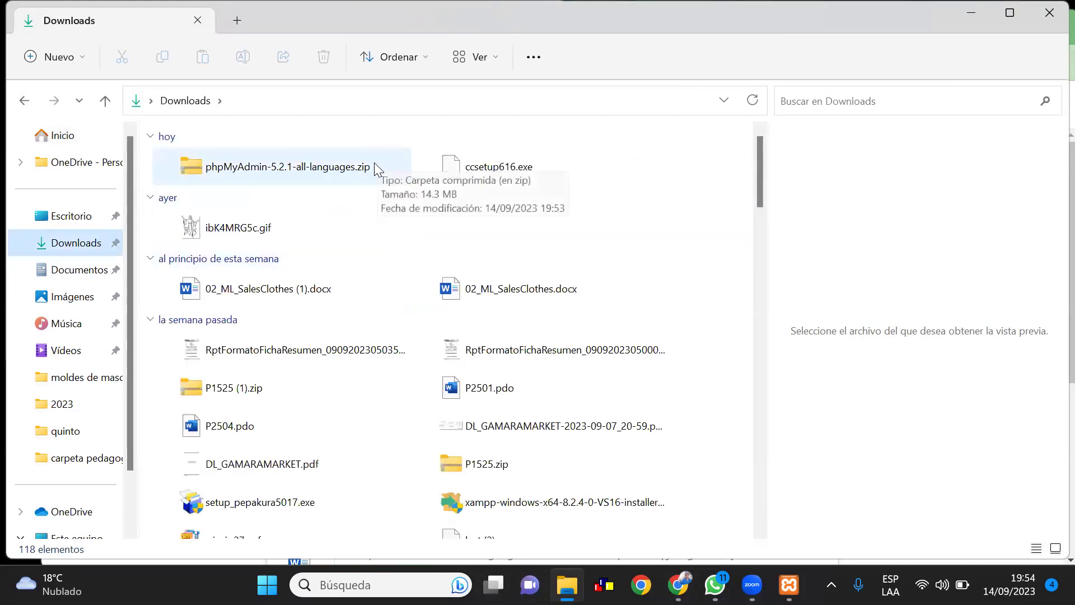
click(354, 171)
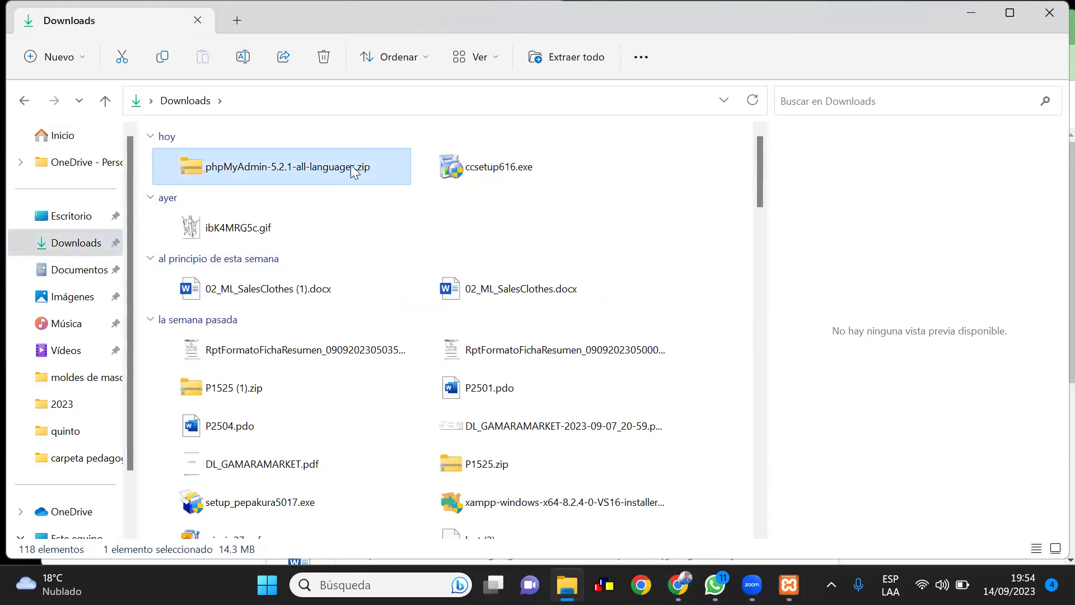
right_click(353, 170)
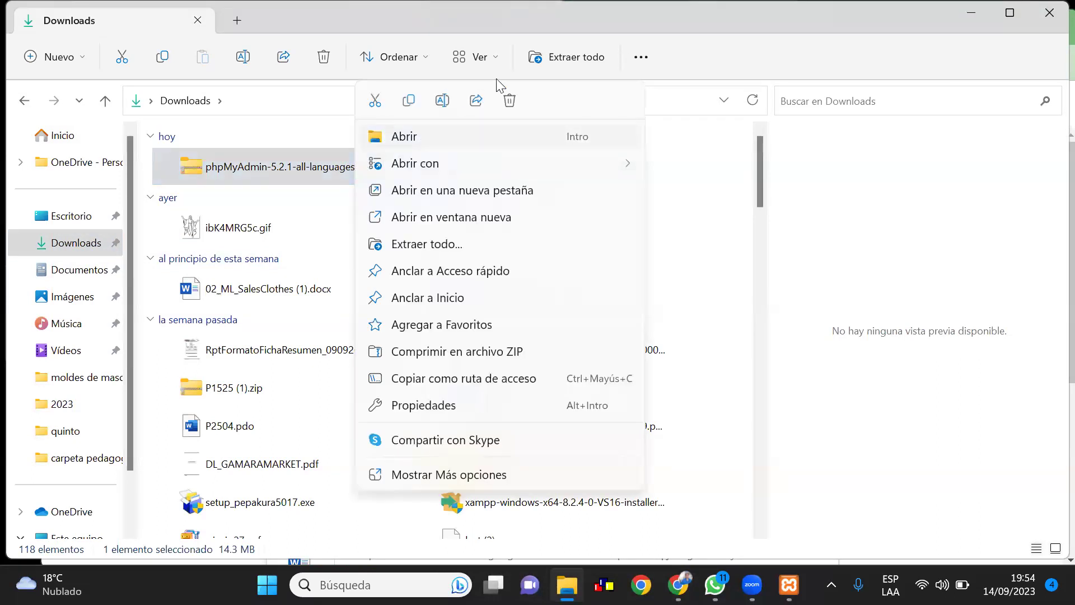
click(432, 244)
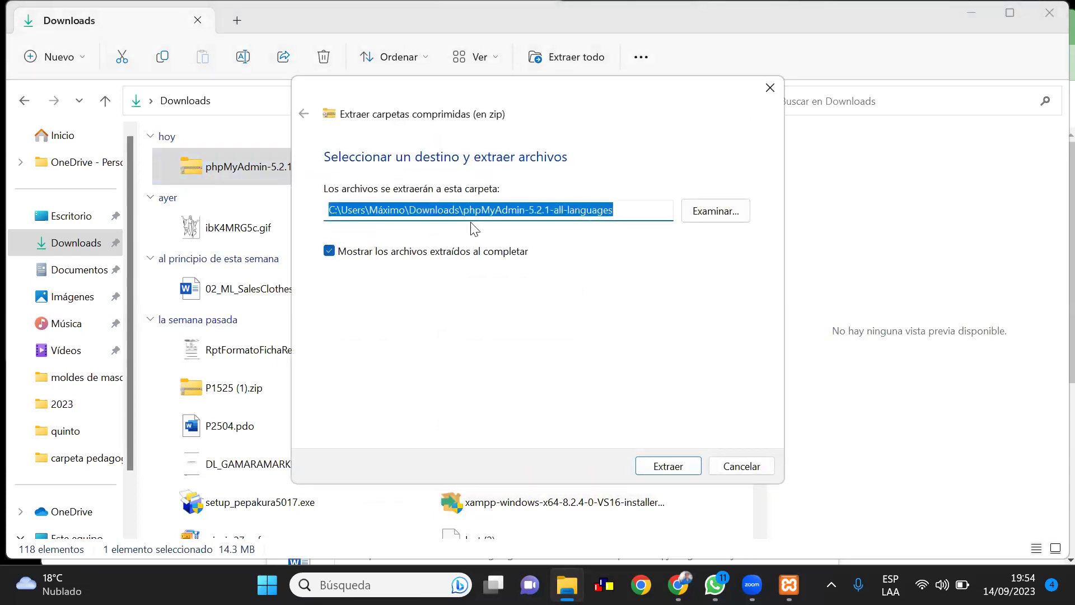
Extract the phpMyAdmin 5.2.1 zip, starting the copy of its 5,019 items
click(682, 472)
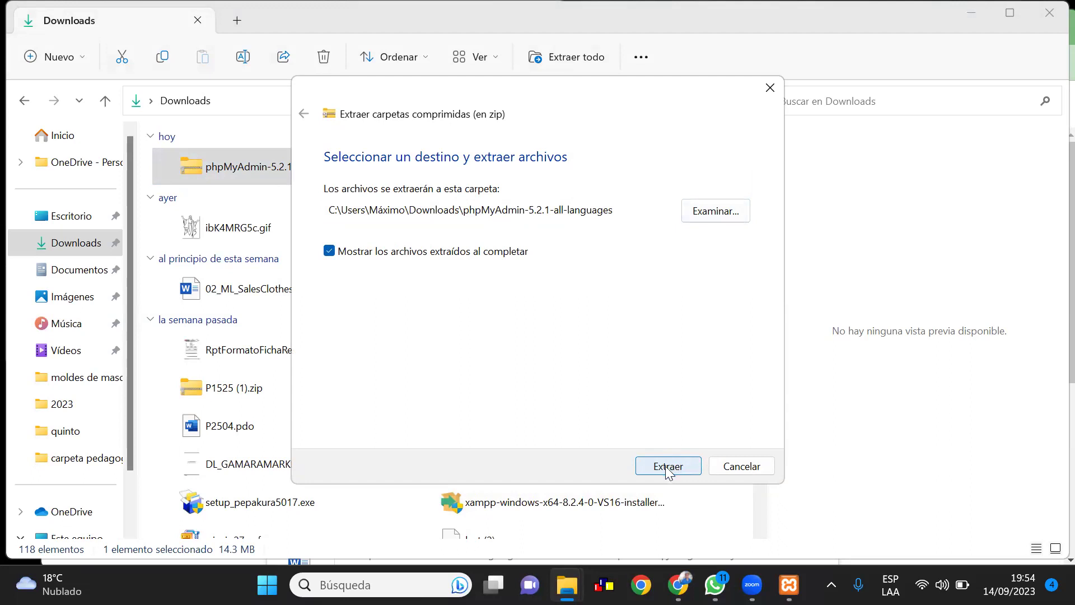
click(666, 466)
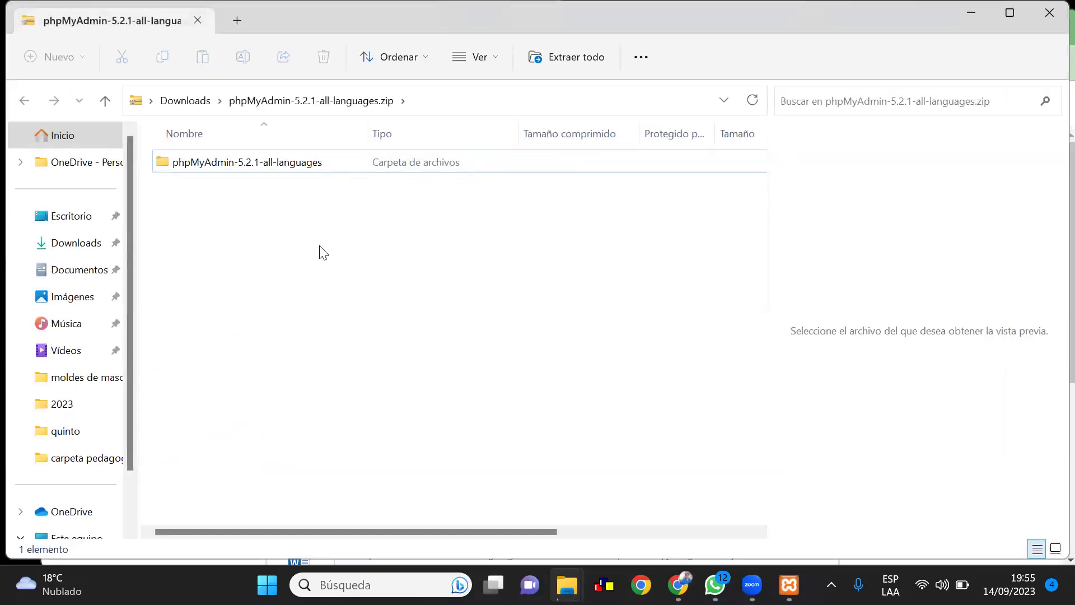
Open the phpMyAdmin-5.2.1-all-languages folder inside the zip and browse its contents
click(250, 164)
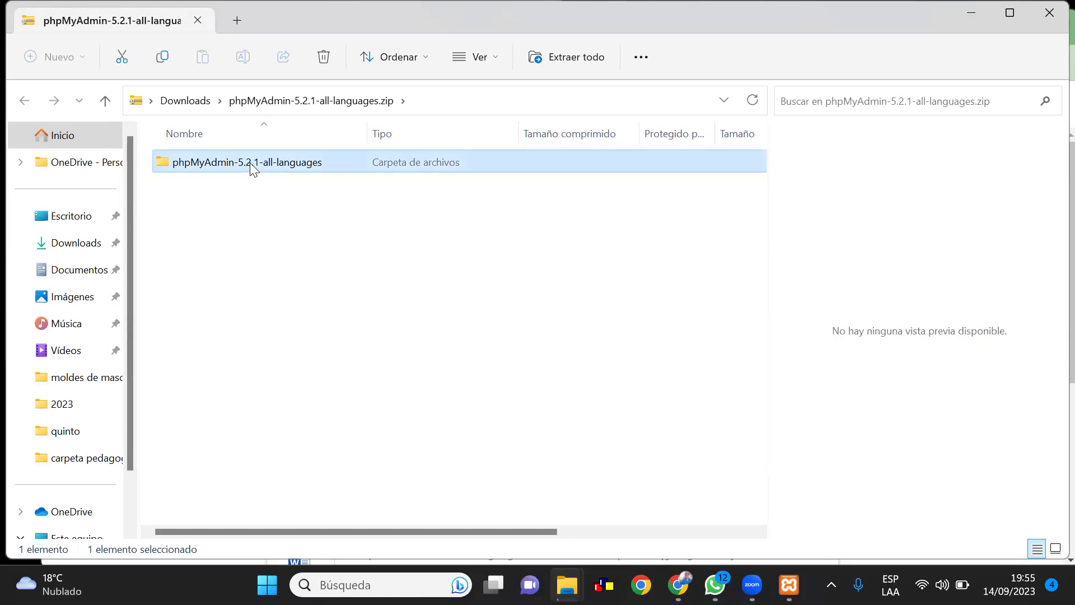
double_click(249, 162)
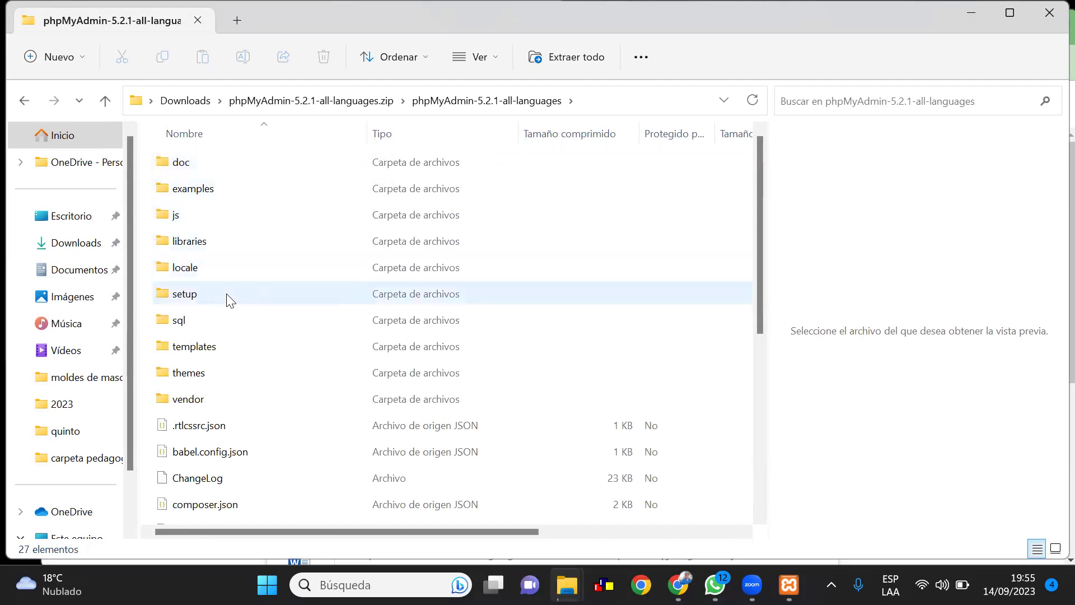
scroll(228, 296, down, 2)
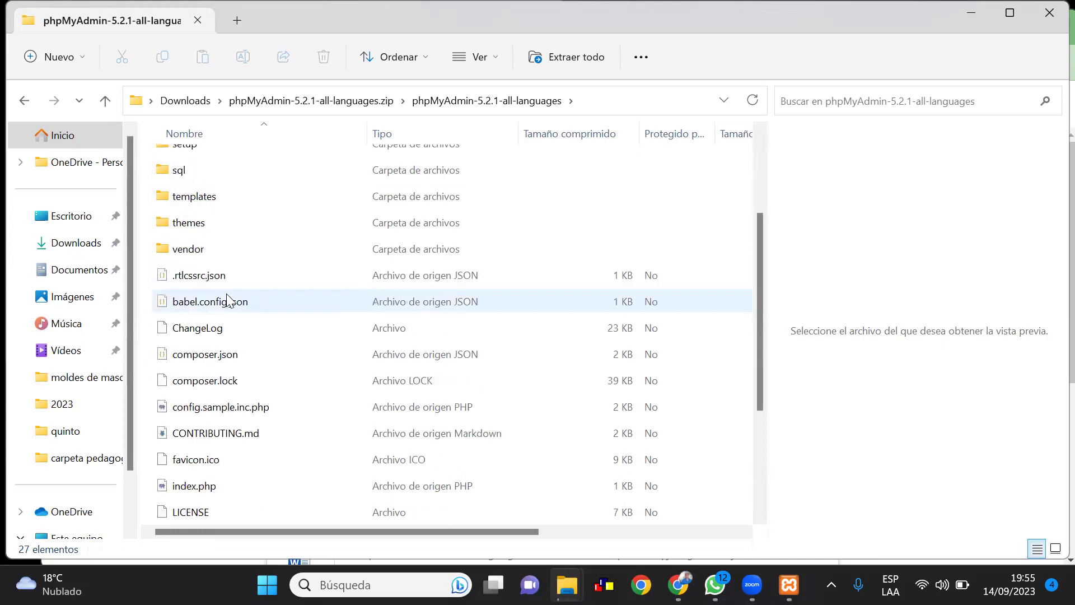
scroll(227, 302, down, 1)
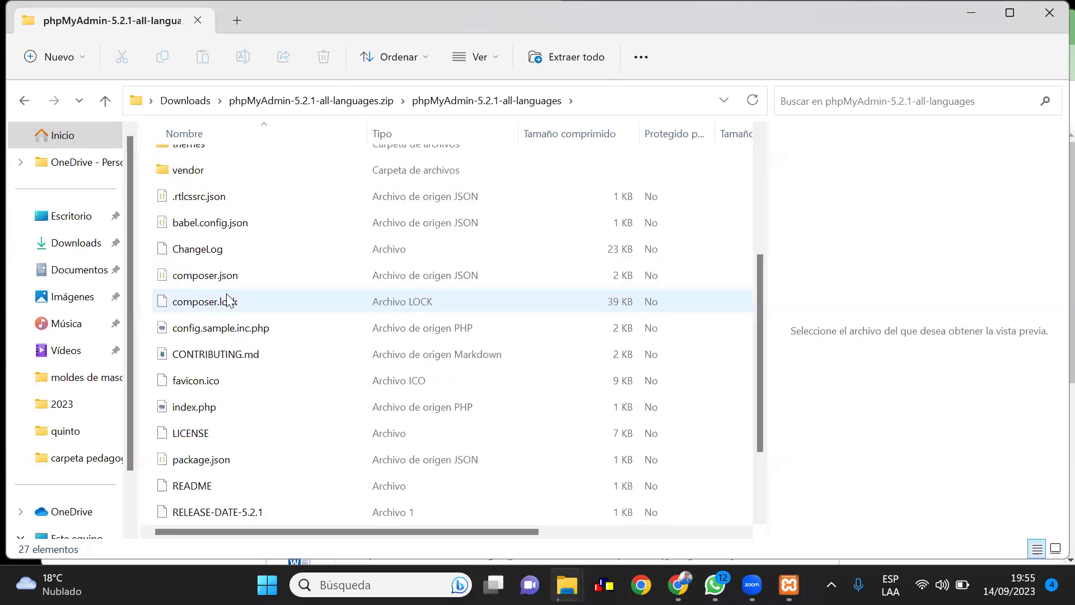
scroll(226, 297, down, 1)
scroll(227, 297, up, 3)
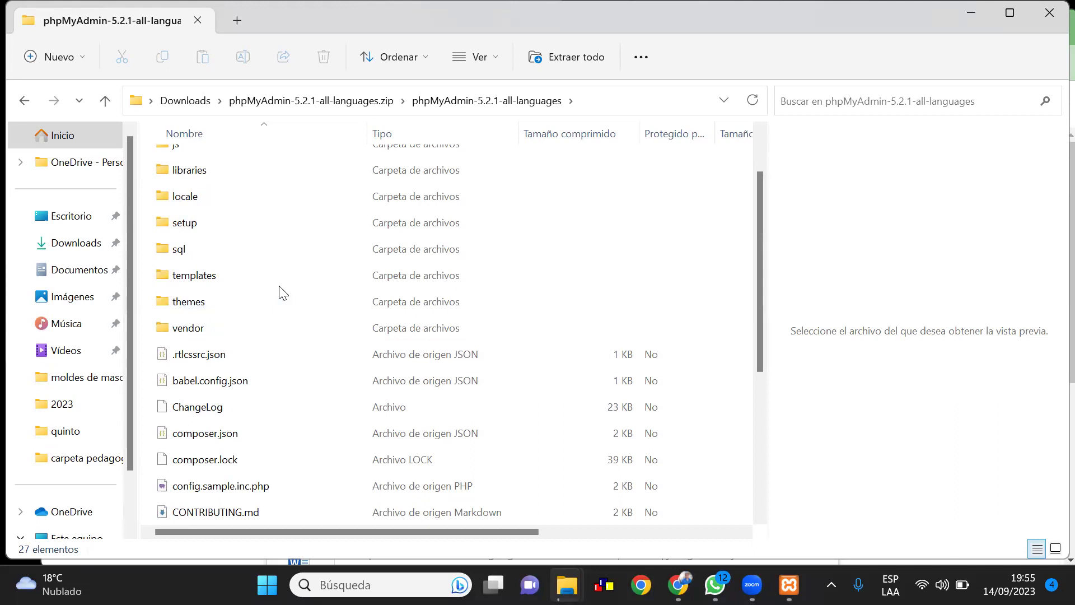
Select all 27 items in the folder and copy them
click(191, 223)
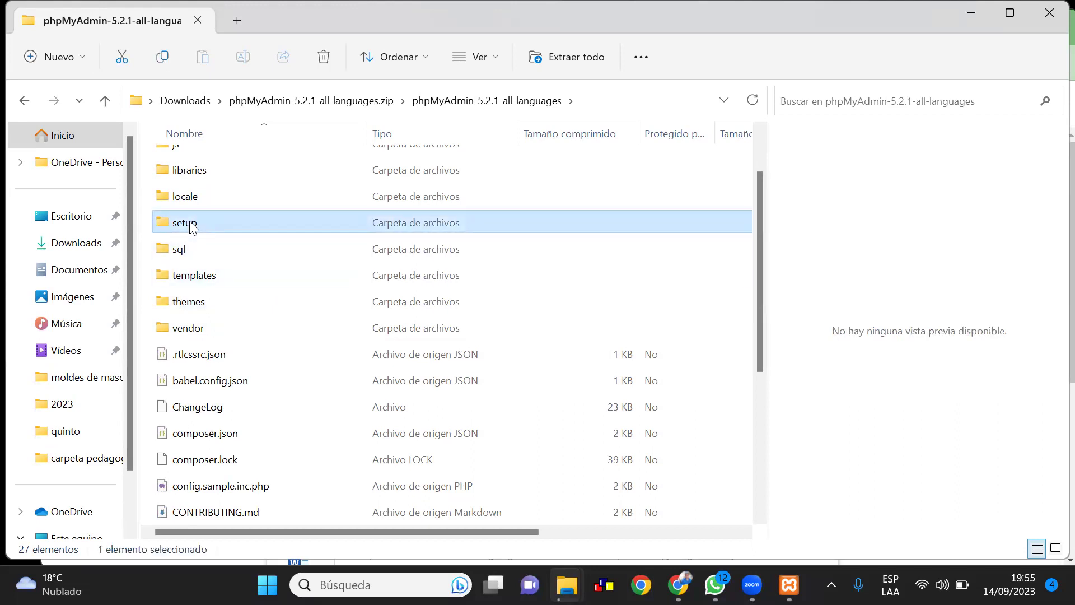
key(ctrl+a)
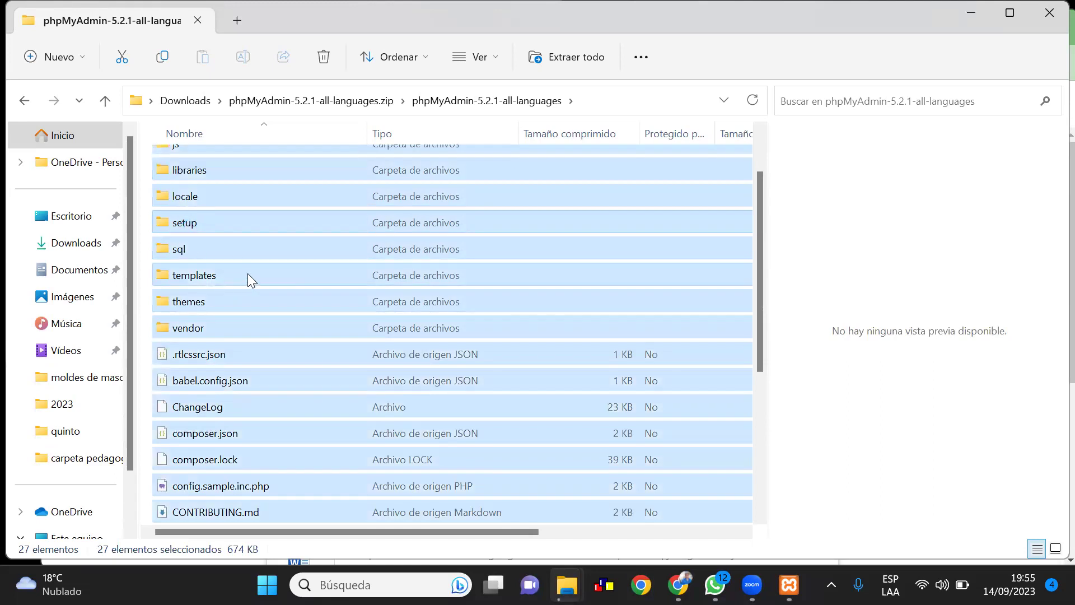
key(ctrl+c)
right_click(247, 273)
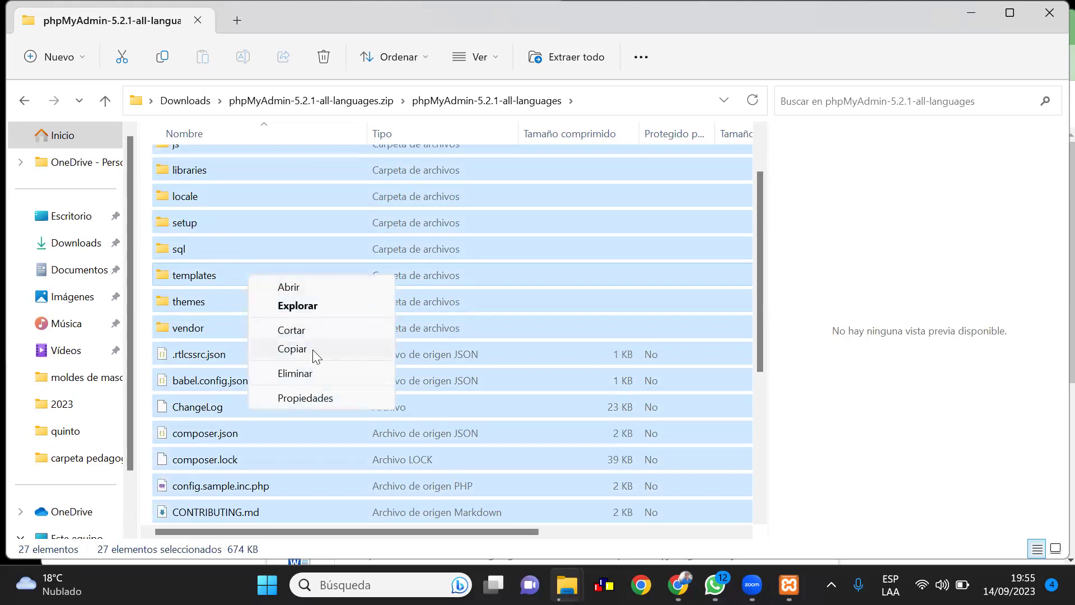
click(293, 348)
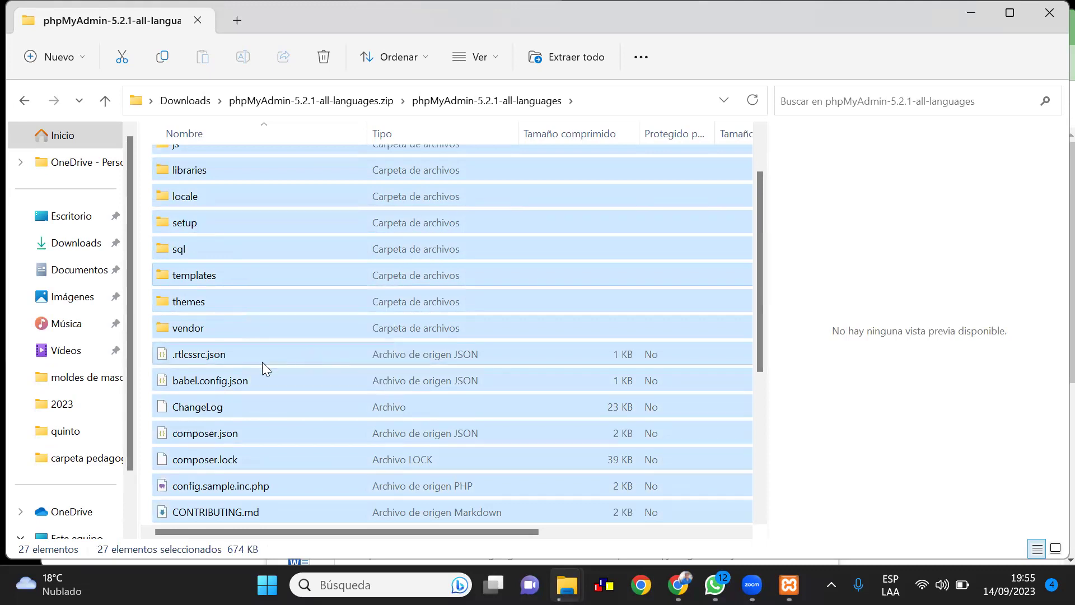
scroll(108, 391, down, 1)
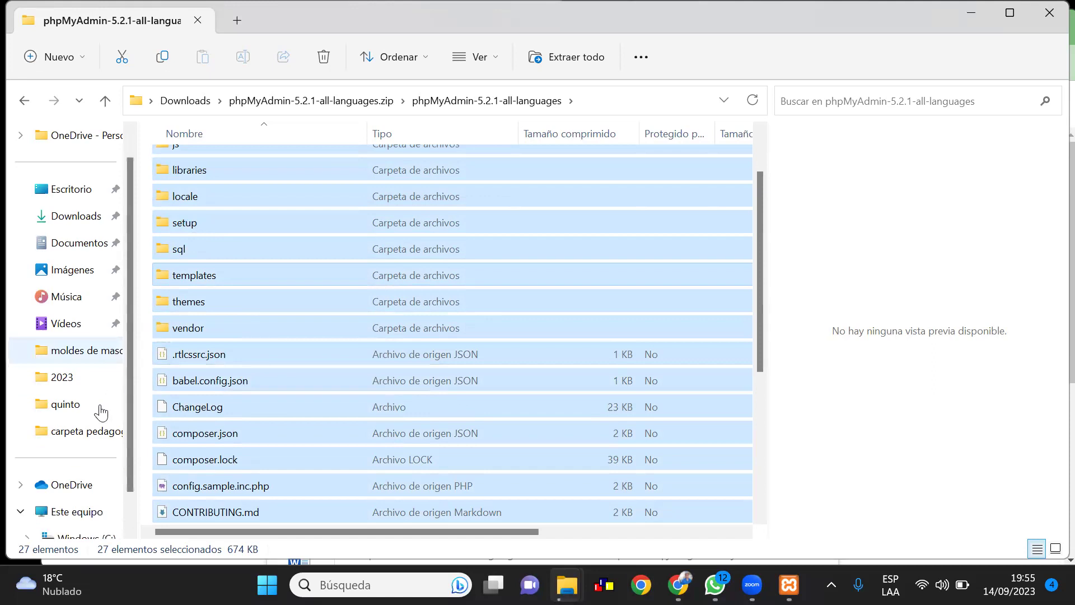
scroll(101, 413, down, 1)
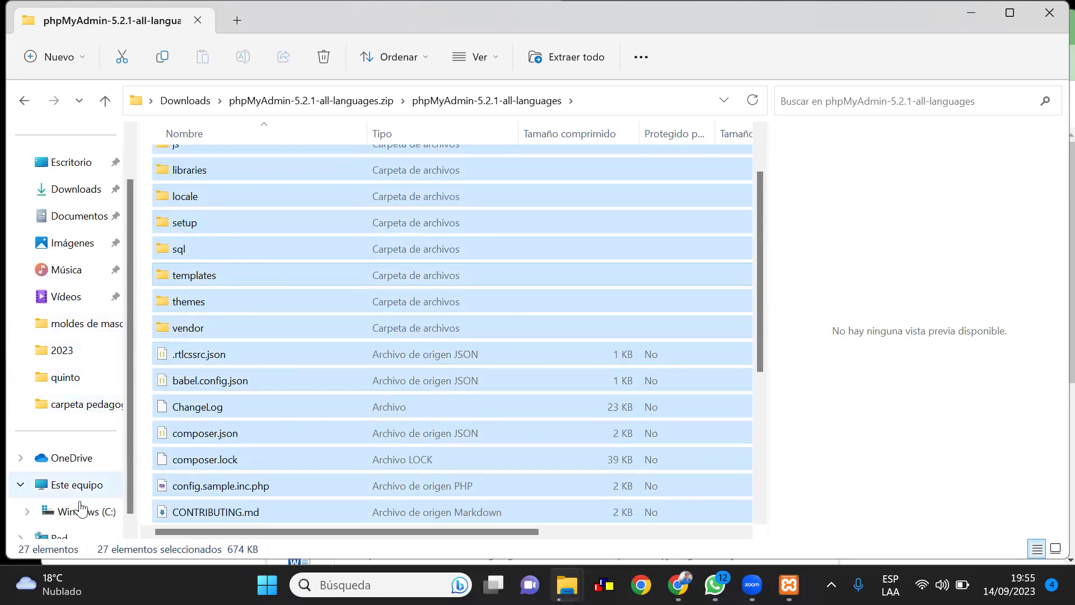
scroll(82, 510, down, 2)
Go to the Windows (C:) drive and open its xampp folder
click(87, 458)
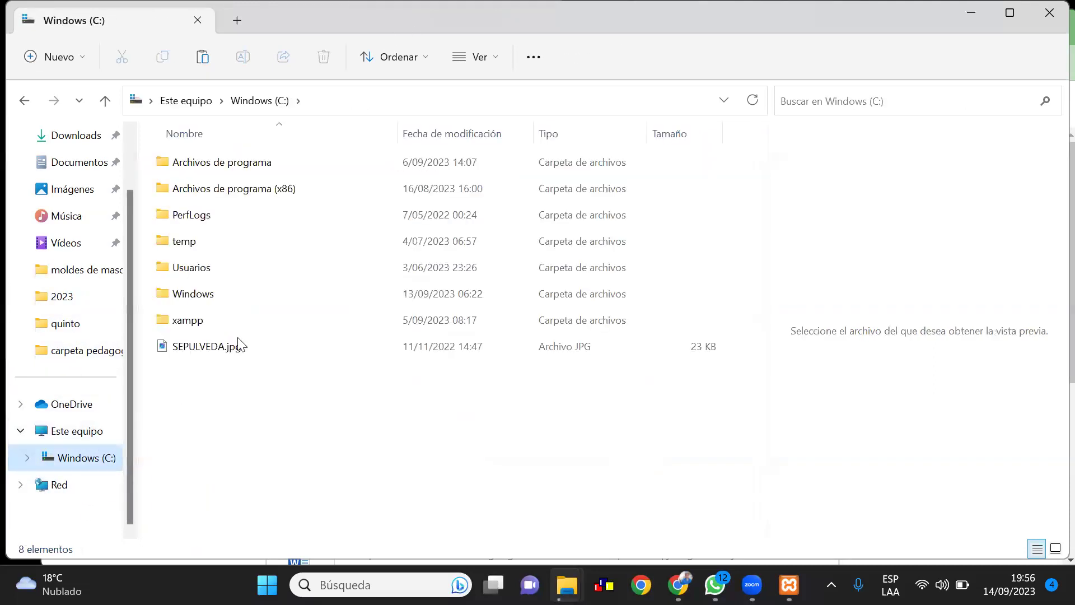
double_click(233, 321)
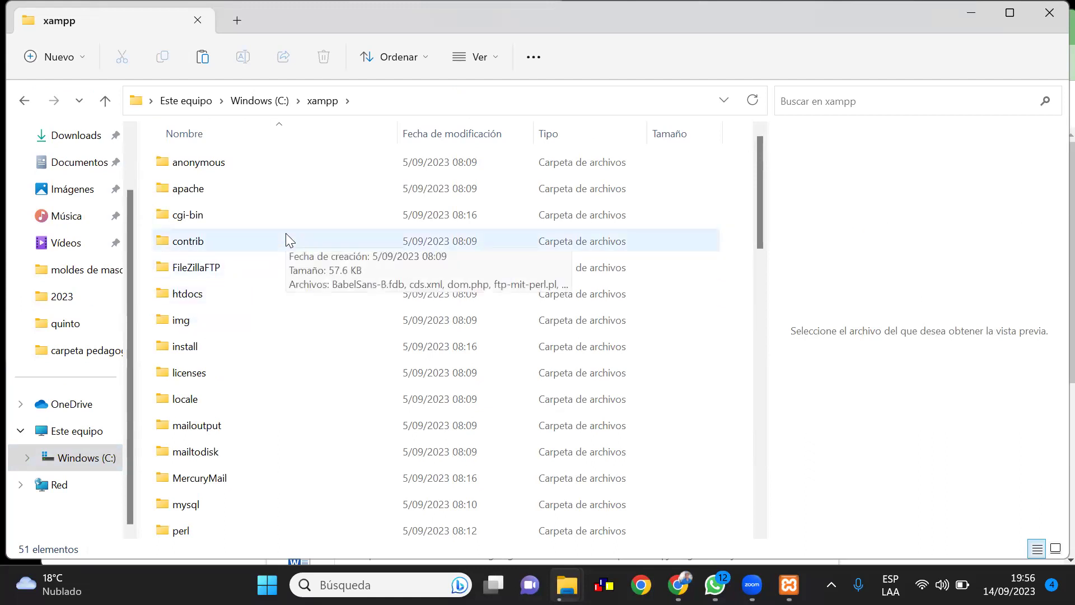
scroll(285, 241, down, 1)
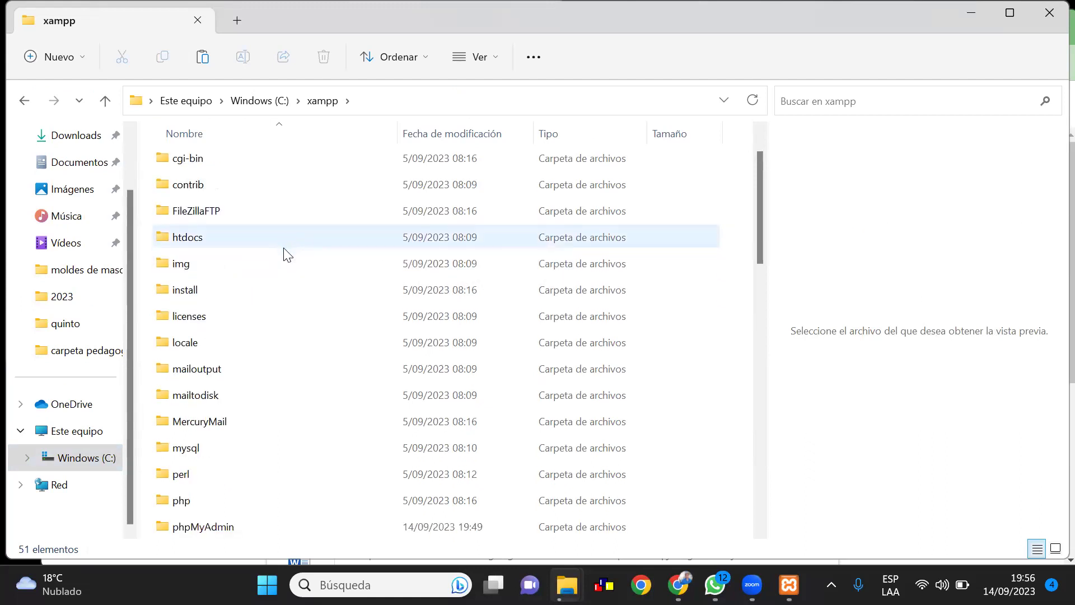
Open C:\xampp\phpMyAdmin and delete all 29 of its old items
scroll(286, 255, down, 3)
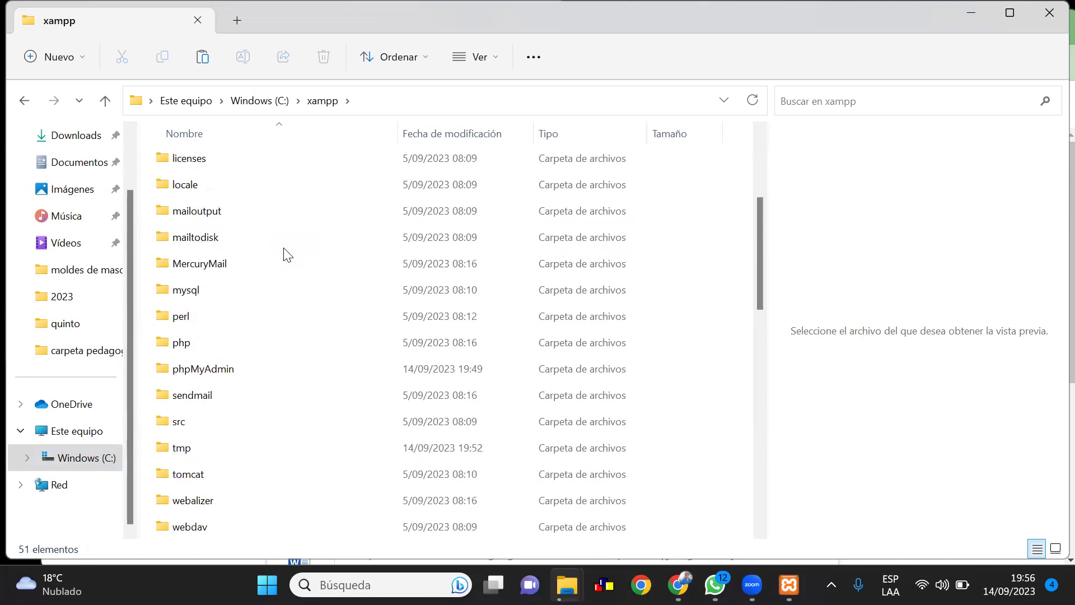
double_click(271, 370)
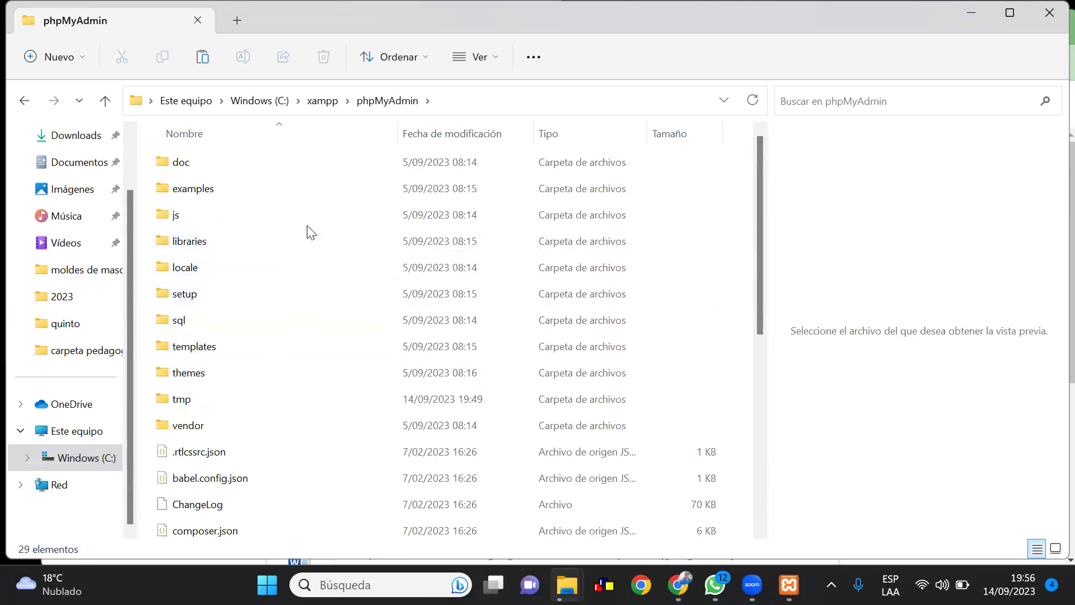
key(ctrl+a)
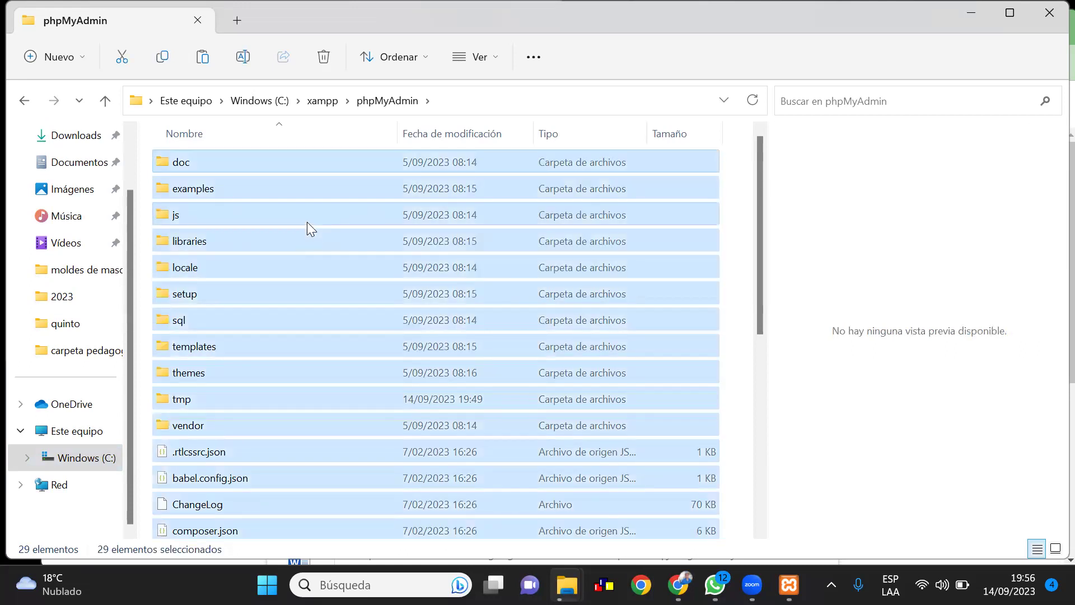
mouse_move(307, 222)
key(Delete)
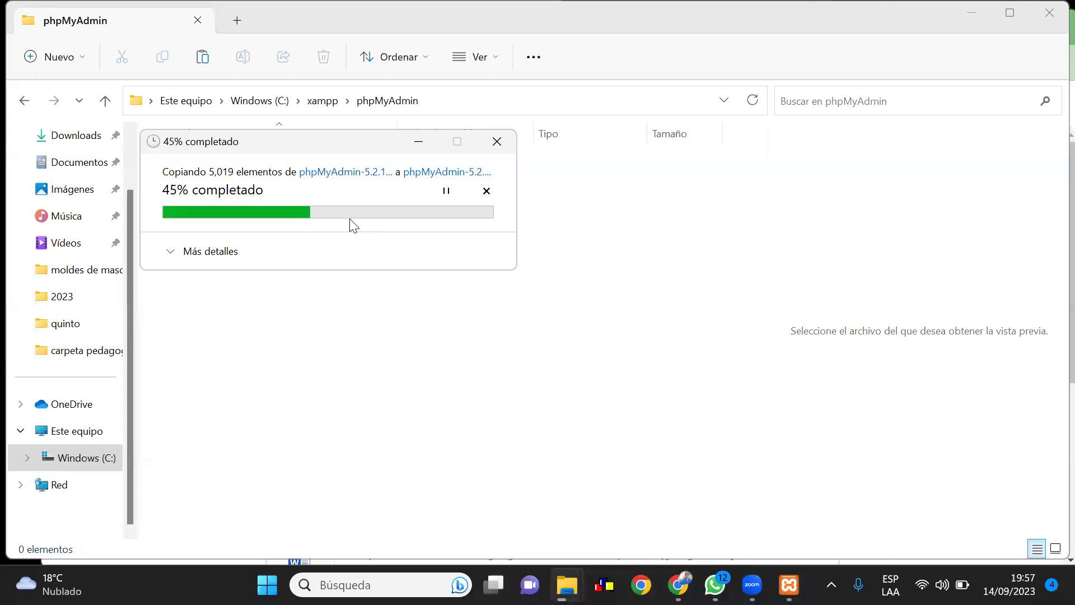
Paste the copied phpMyAdmin 5.2.1 files into the empty xampp phpMyAdmin folder, then return to Chrome
right_click(380, 368)
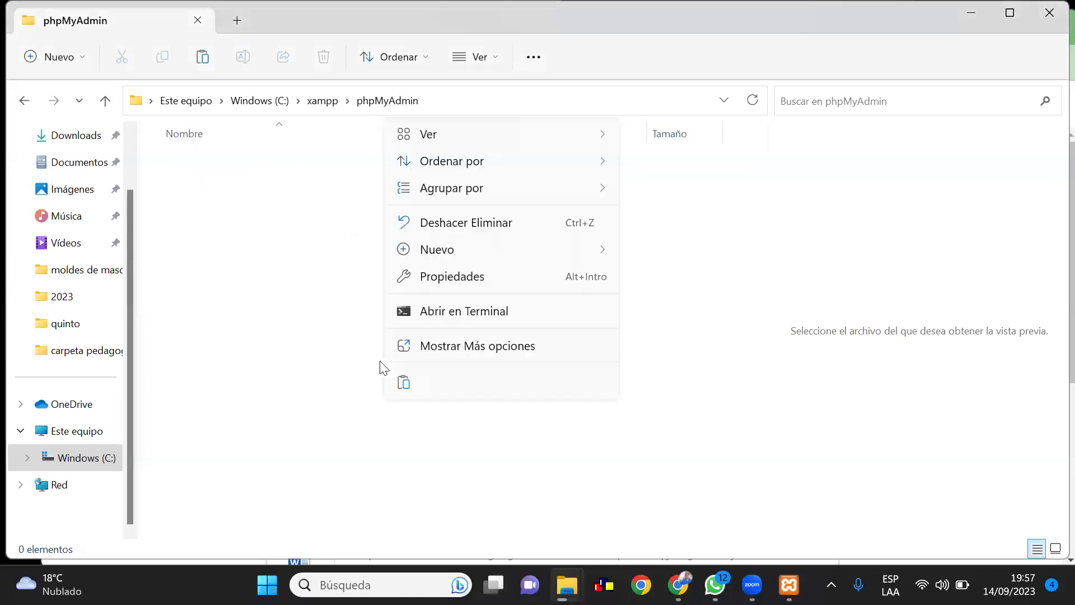
click(406, 386)
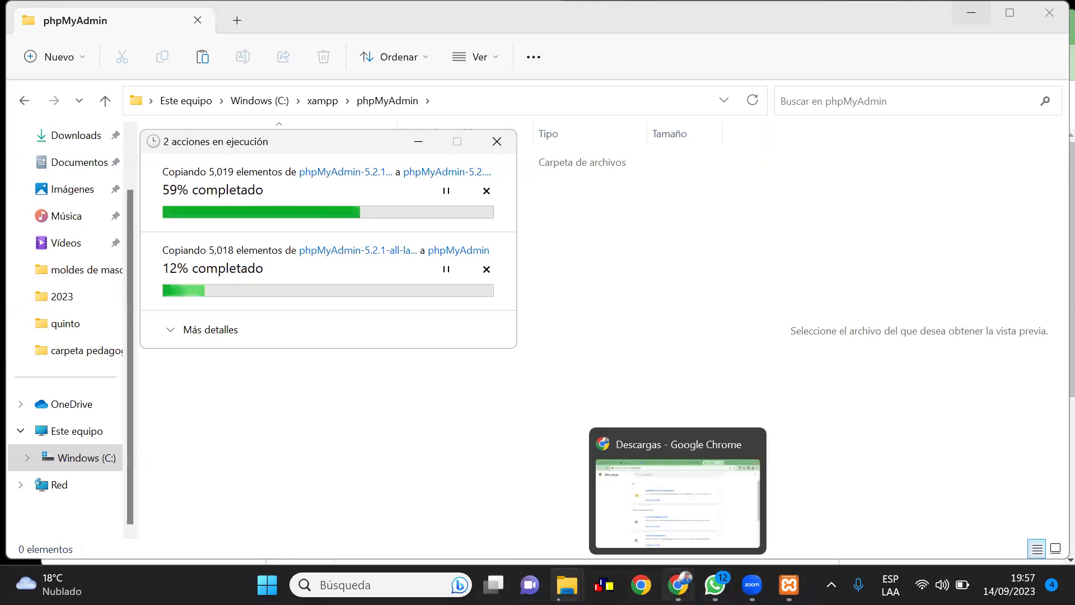
click(678, 583)
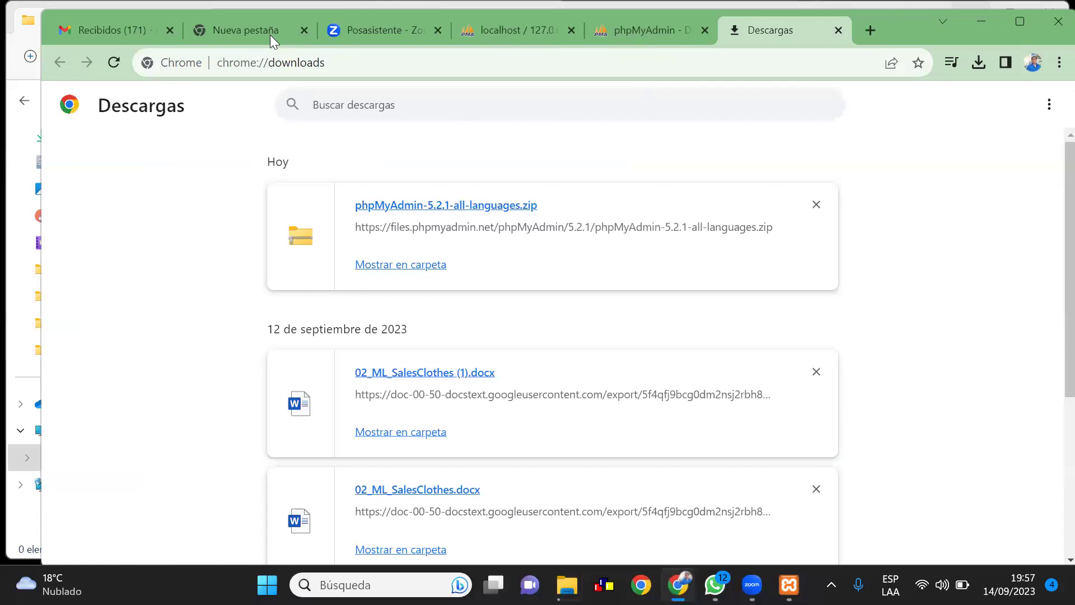
Switch to the localhost phpMyAdmin root privileges tab, then open a new blank tab
mouse_move(614, 28)
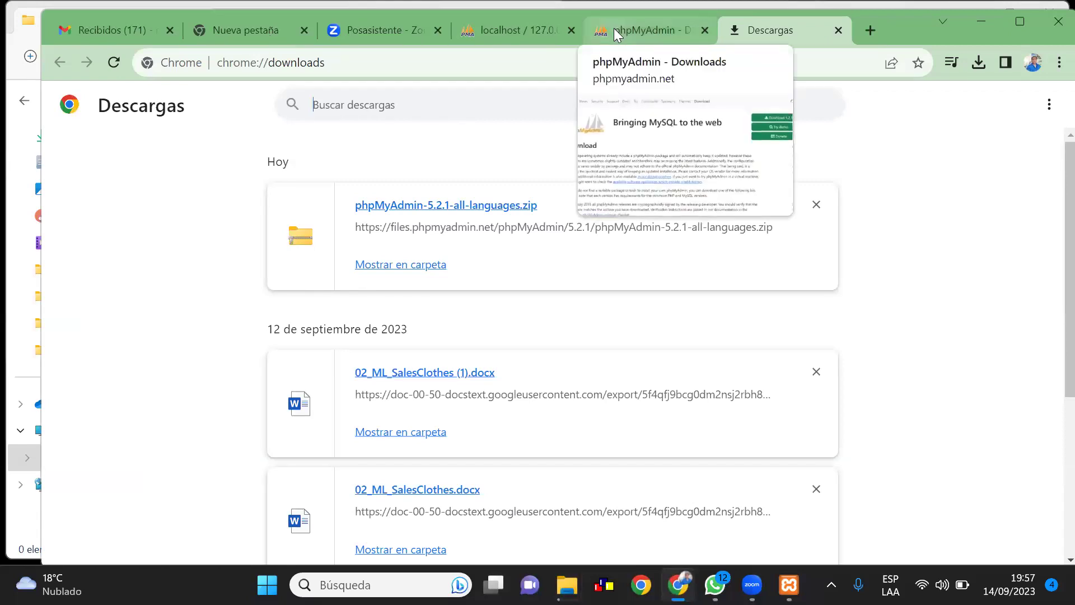
mouse_move(529, 25)
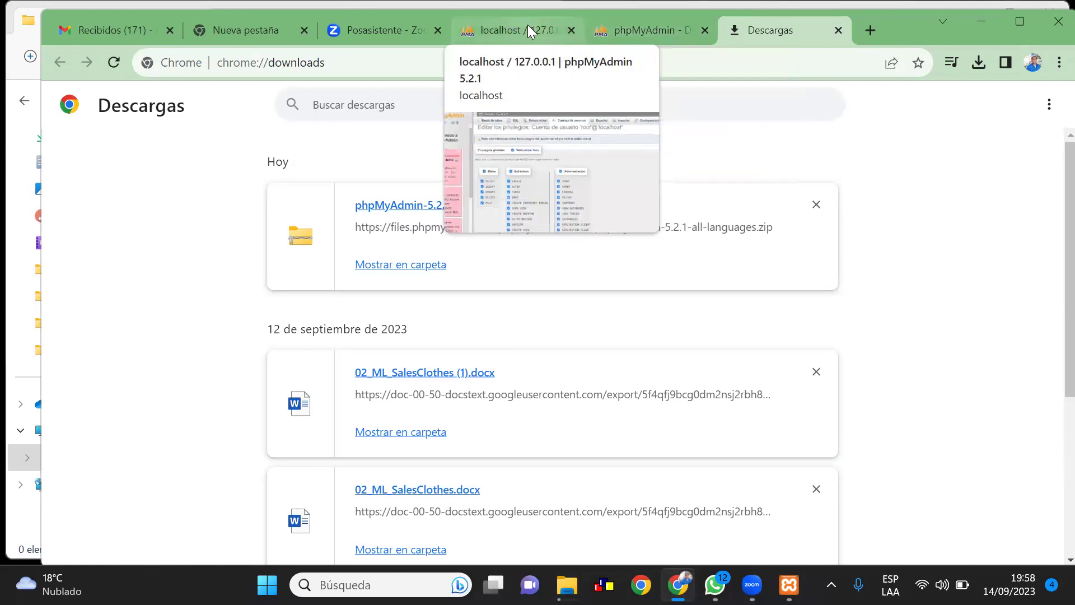
click(528, 25)
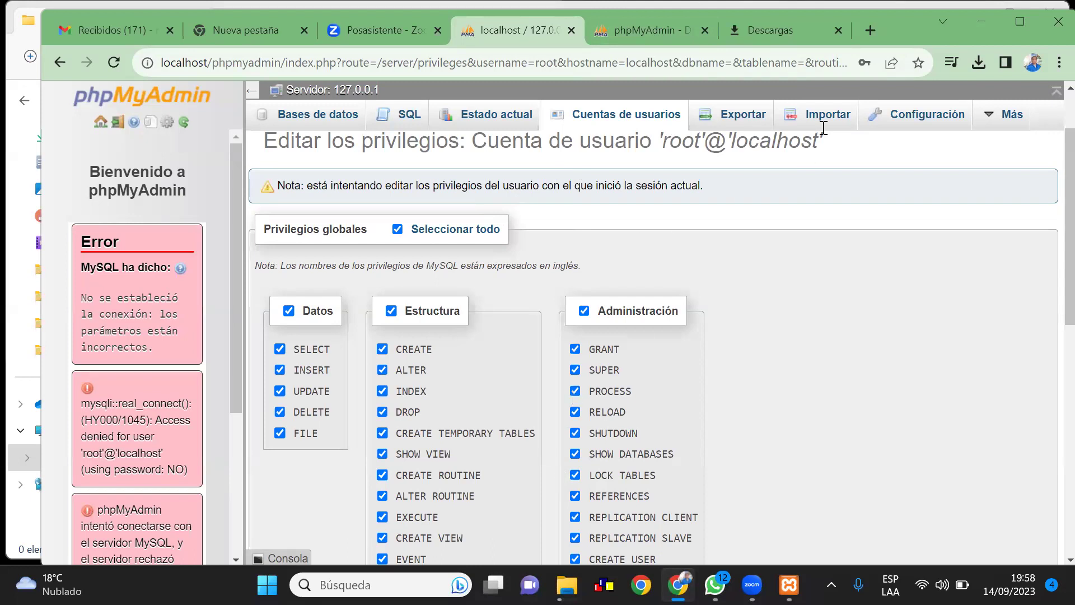
click(869, 31)
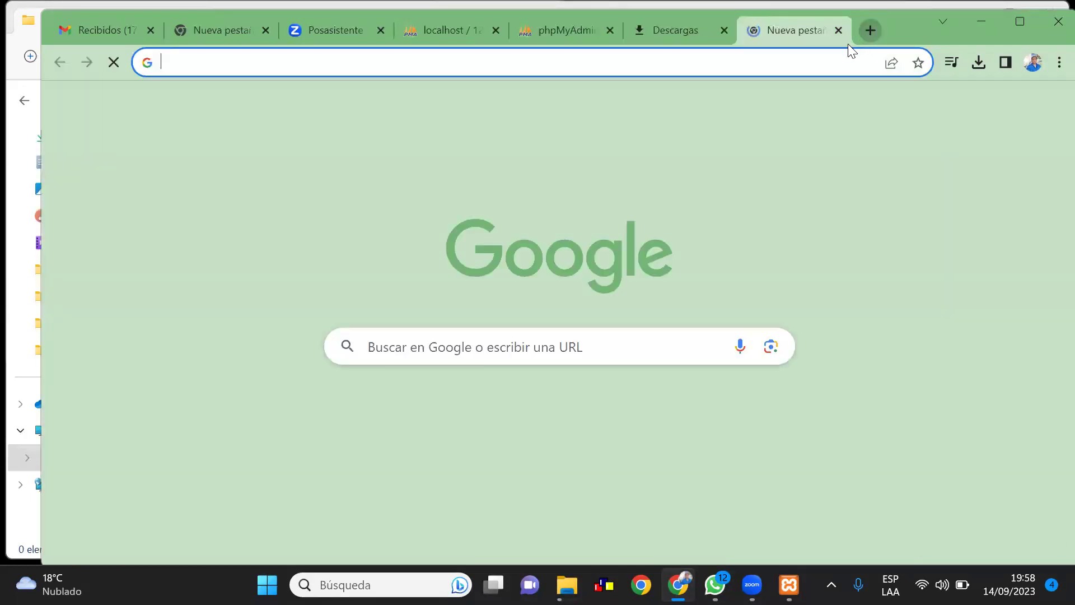
Load dev.mysql.com/downloads/workbench/ and request the Workbench 8.0.34 64-bit Windows MSI installer
click(378, 352)
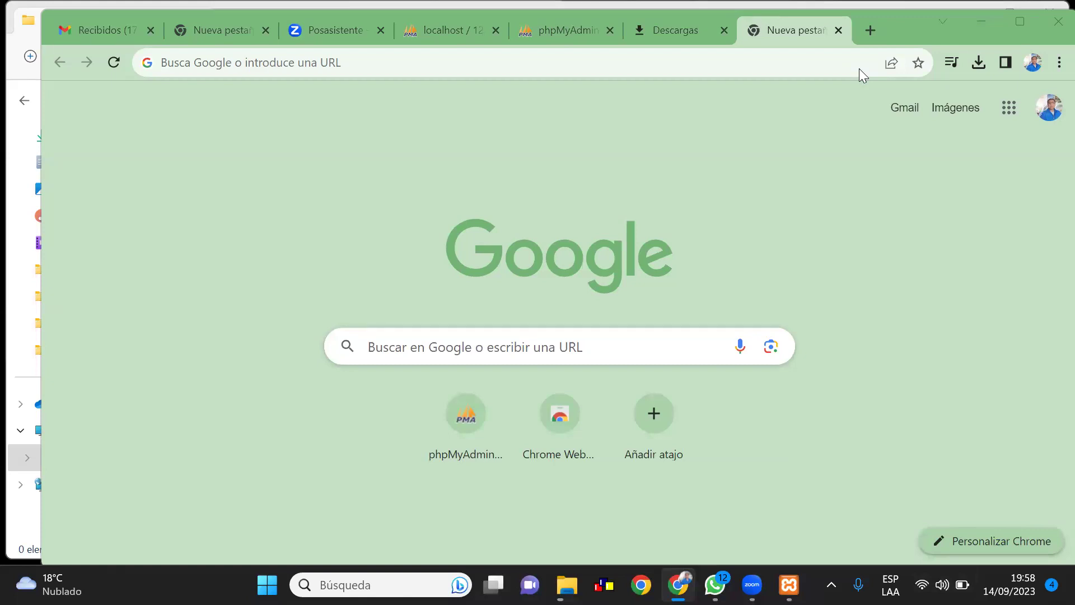
click(841, 209)
click(228, 66)
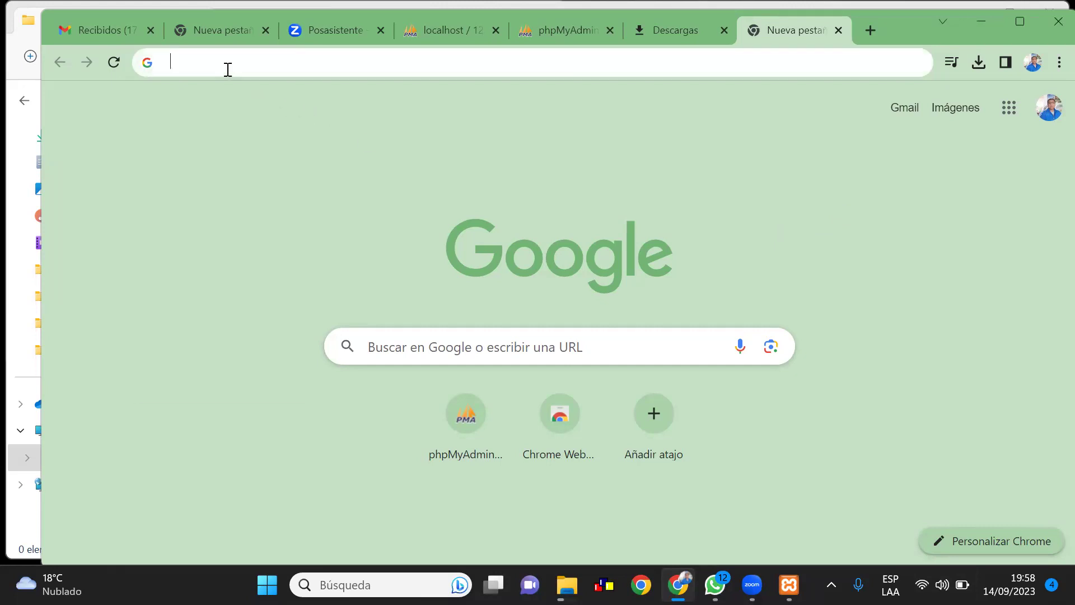
key(ctrl+v)
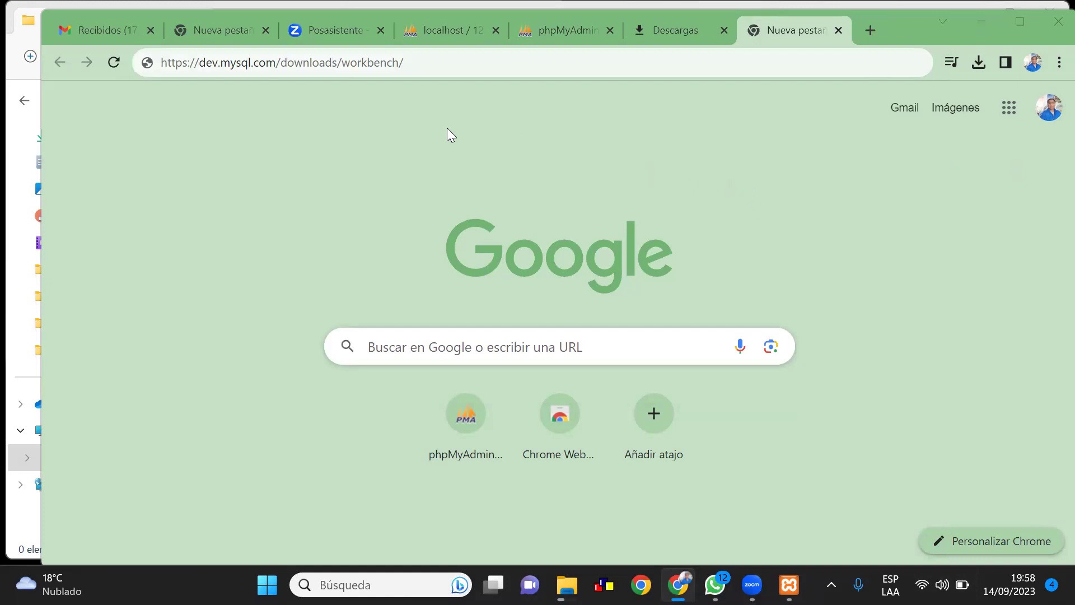
click(417, 63)
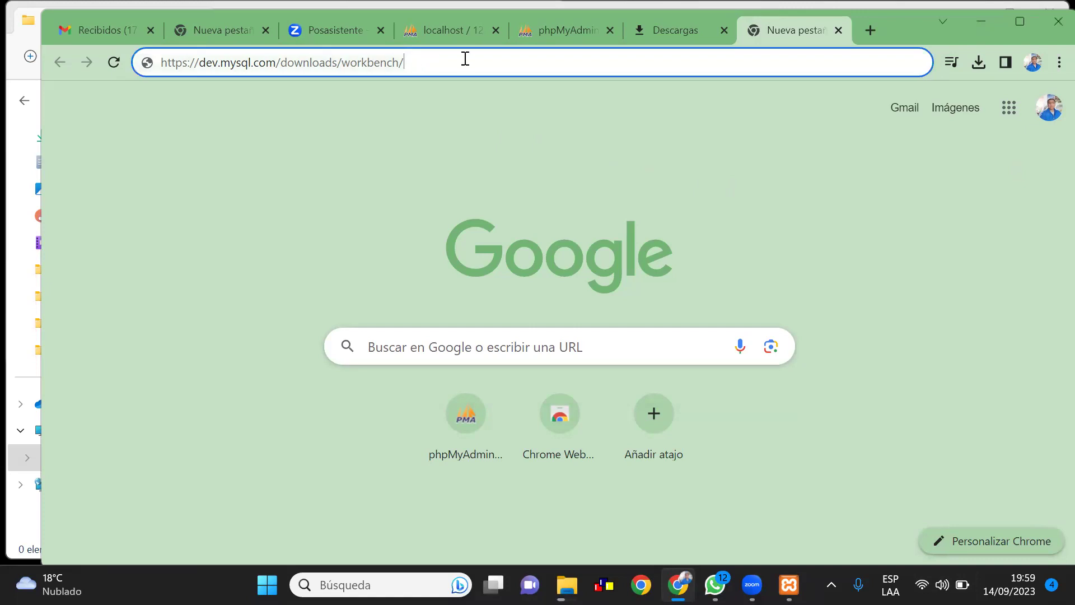
key(Return)
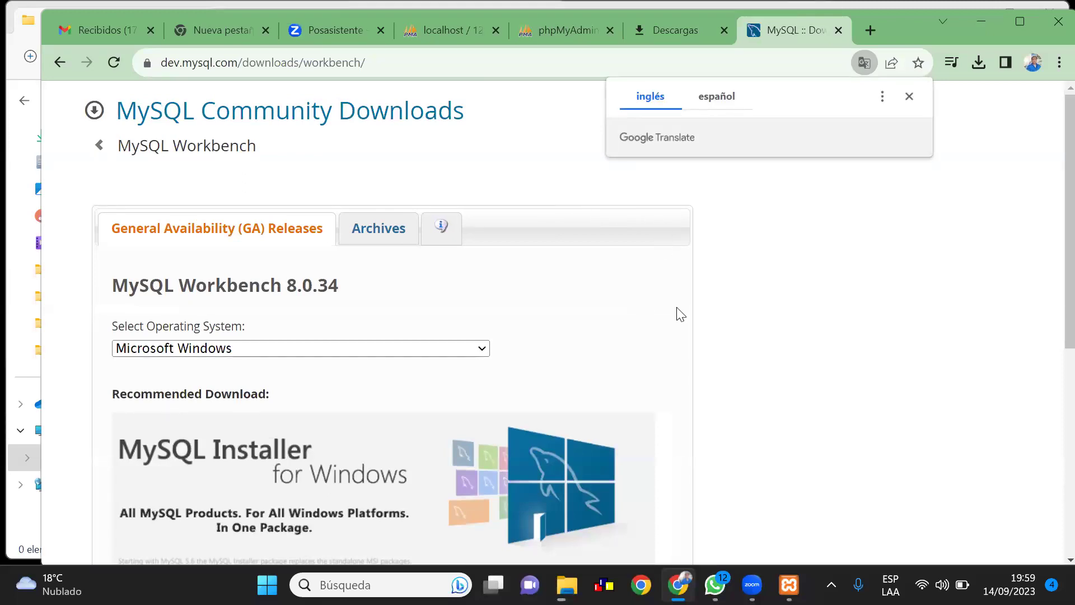
scroll(680, 314, down, 3)
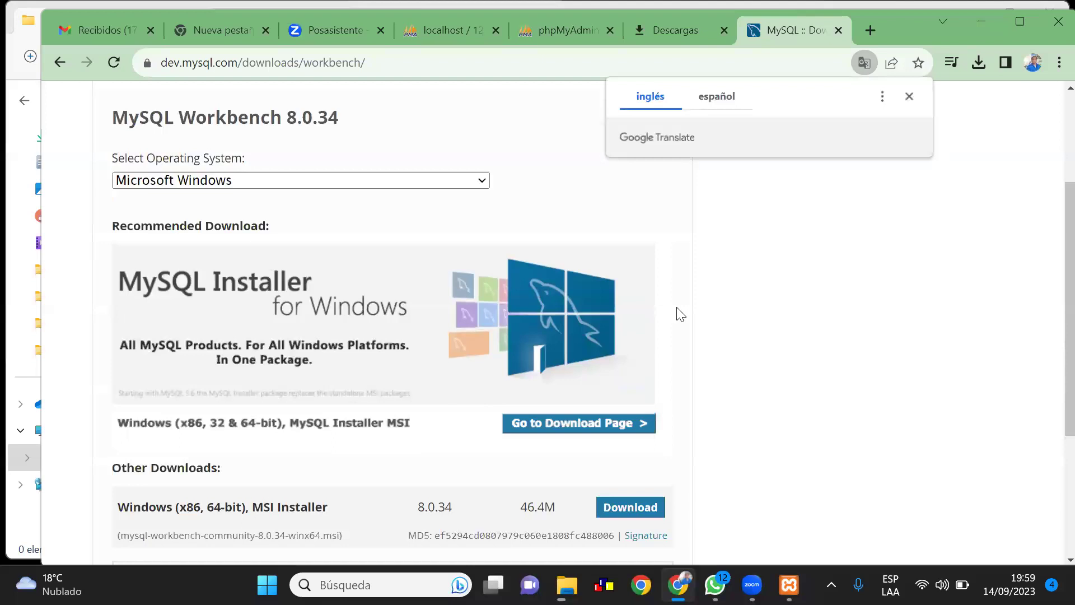
scroll(680, 314, down, 2)
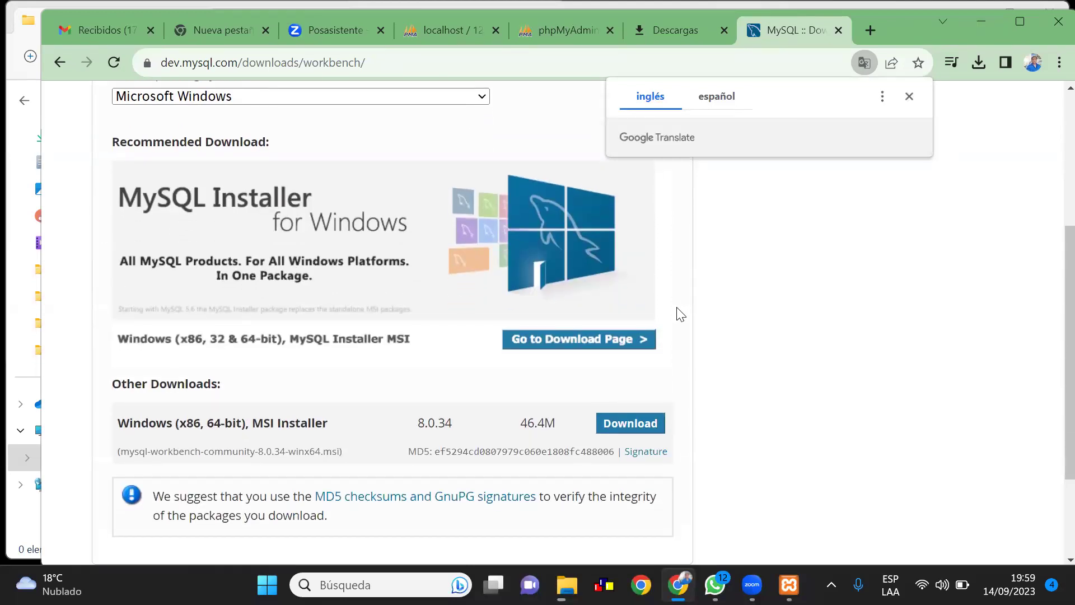
click(641, 434)
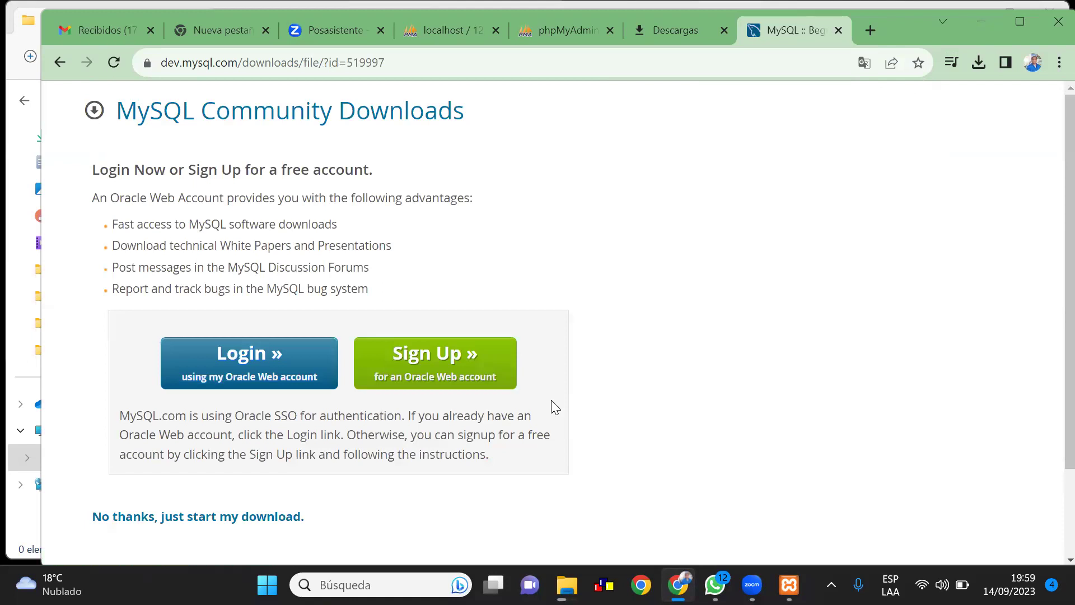
Skip the Oracle login via 'No thanks, just start my download' and check the MSI download progress
scroll(555, 412, down, 1)
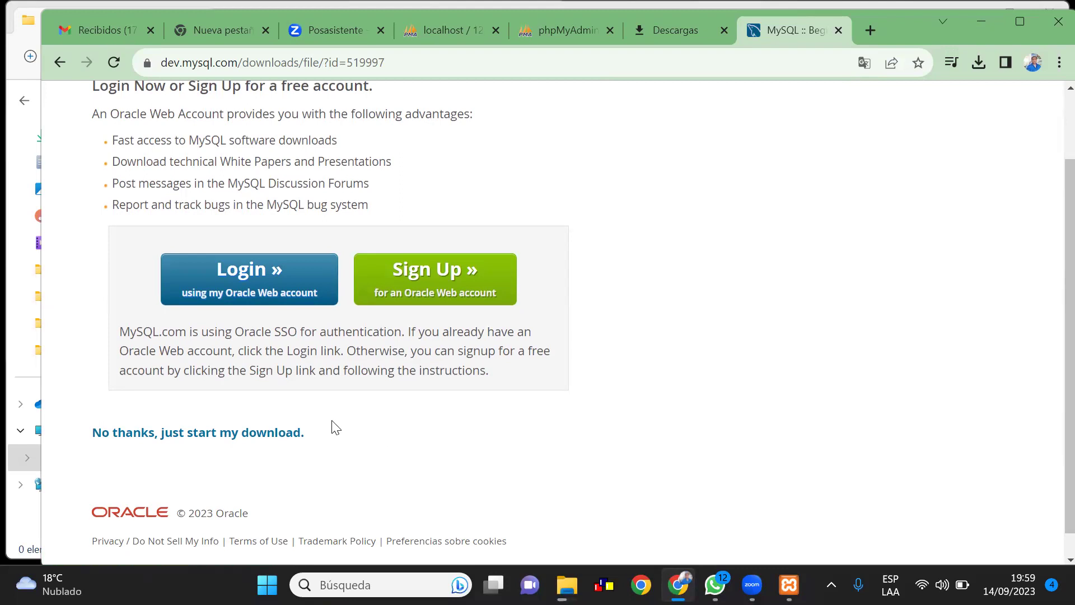
click(249, 271)
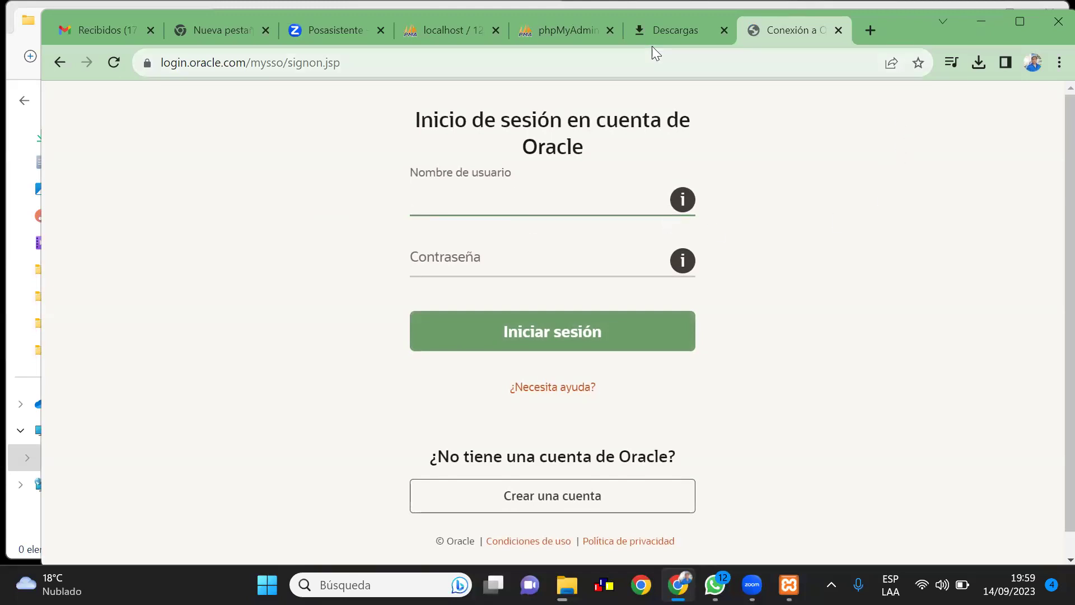
click(55, 63)
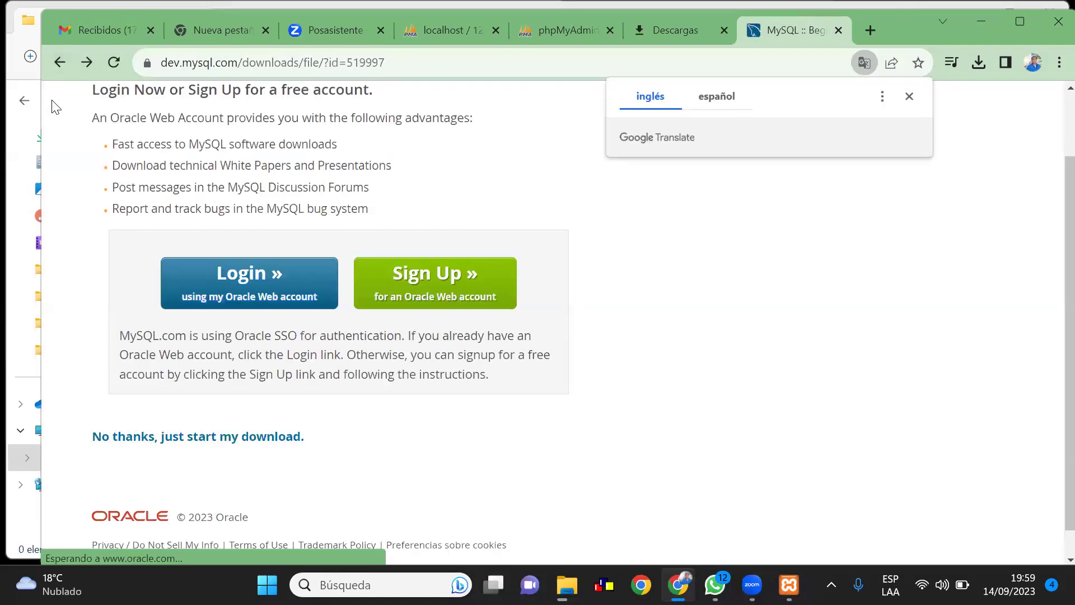
click(196, 445)
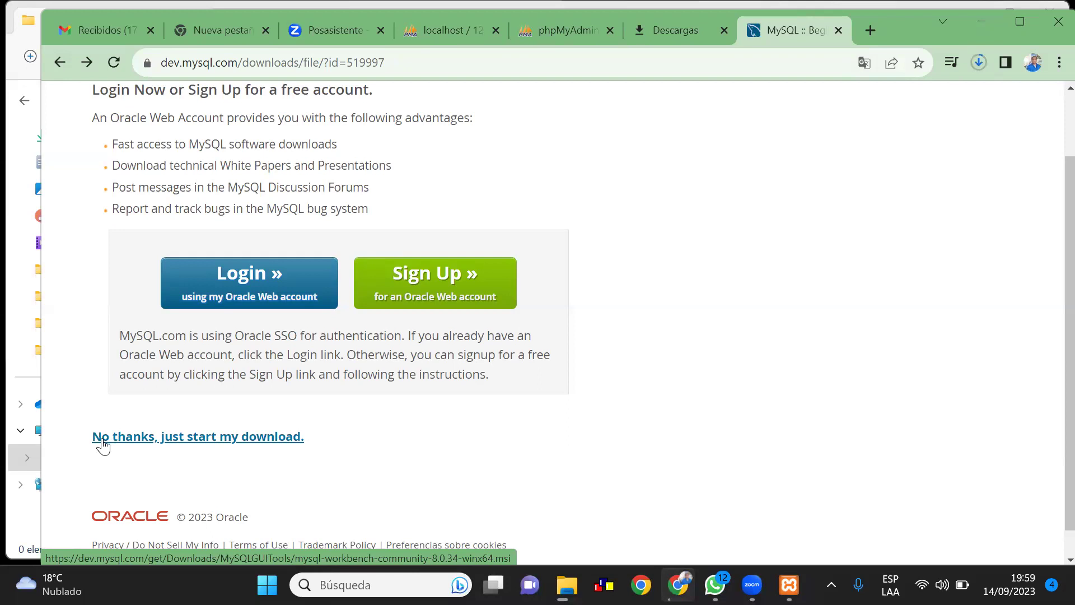
click(978, 66)
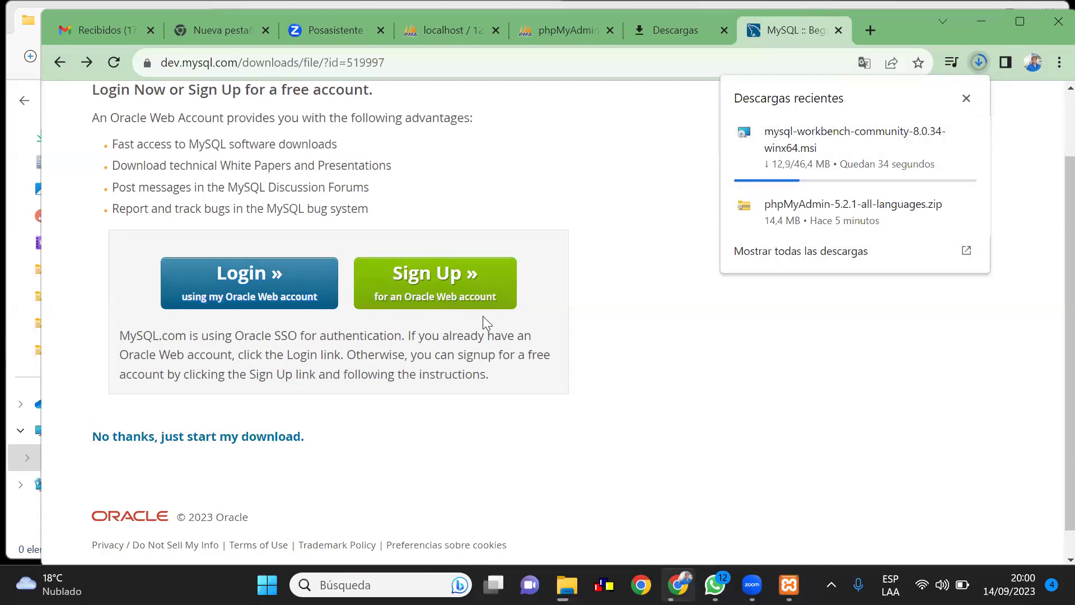
Watch mysql-workbench-community-8.0.34-winx64.msi finish on the Descargas page, then switch to File Explorer
click(677, 32)
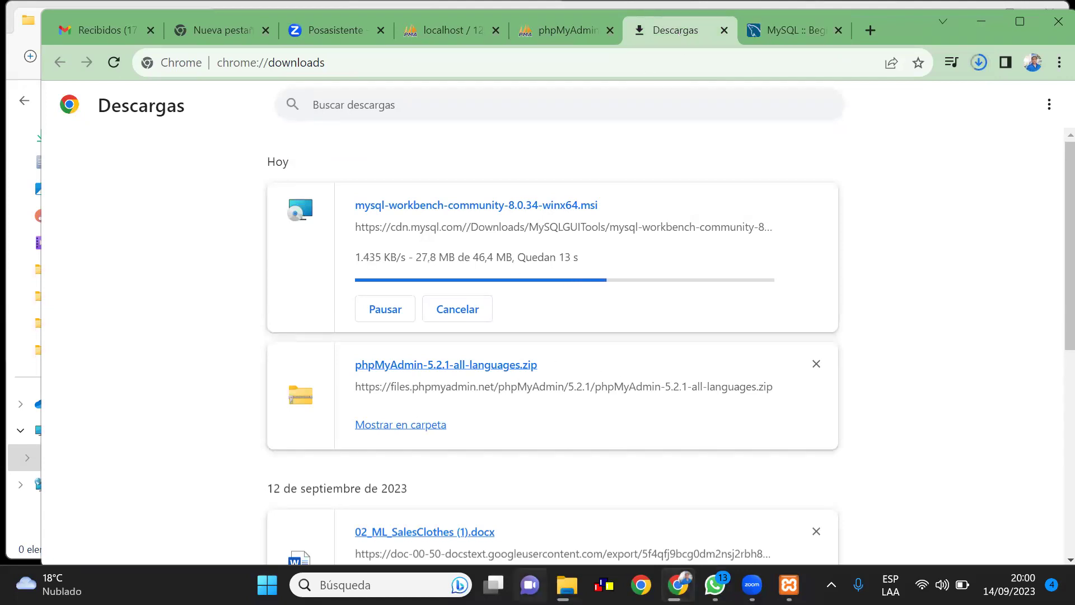
mouse_move(567, 585)
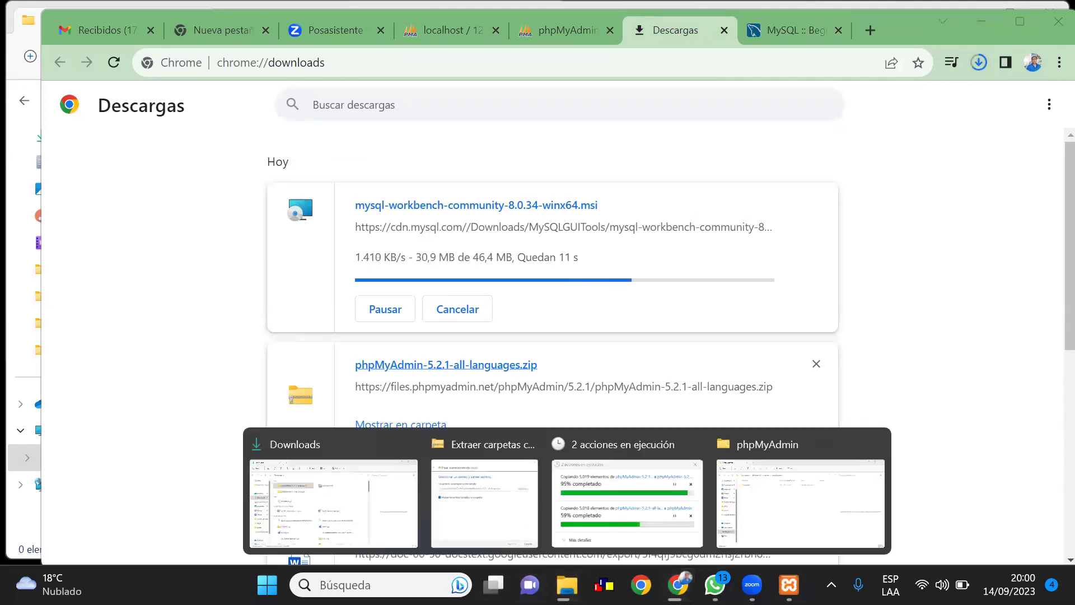
mouse_move(645, 538)
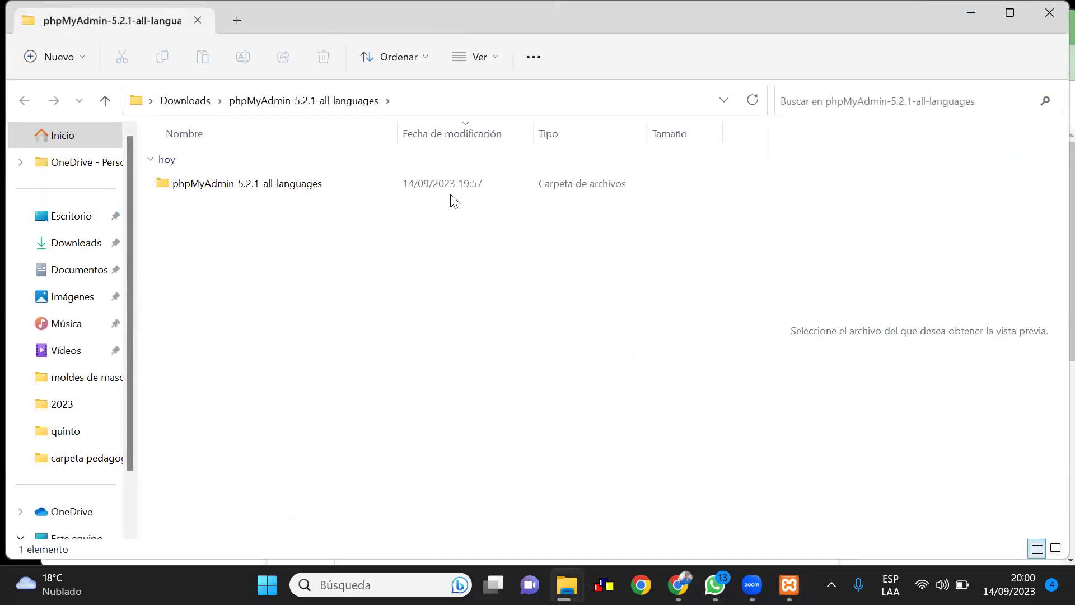
Launch the mysql-workbench-community-8.0.34-winx64.msi installer from the Downloads folder
click(84, 247)
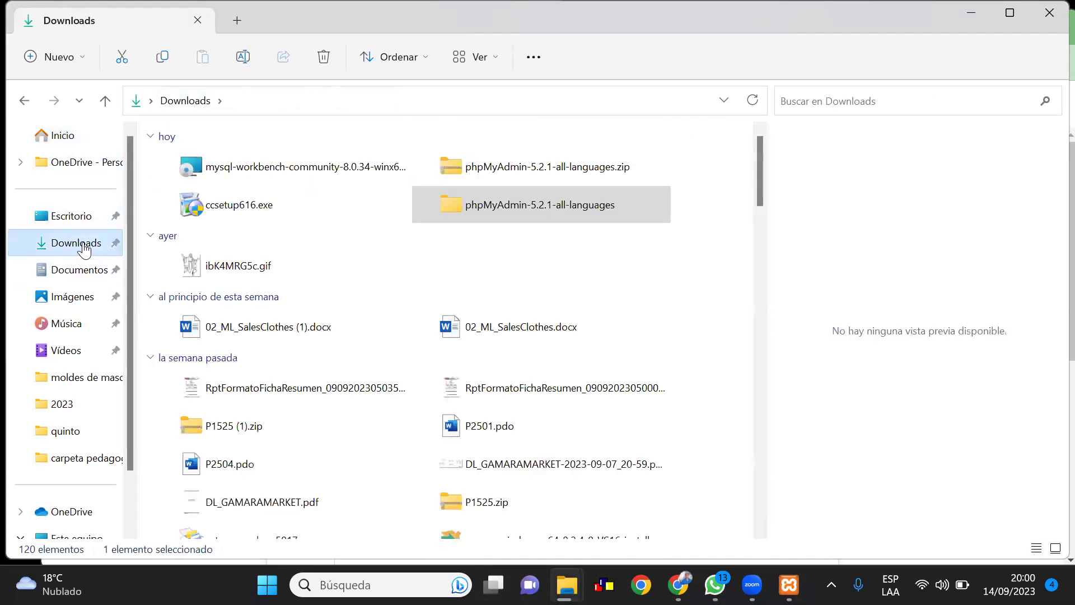
click(311, 172)
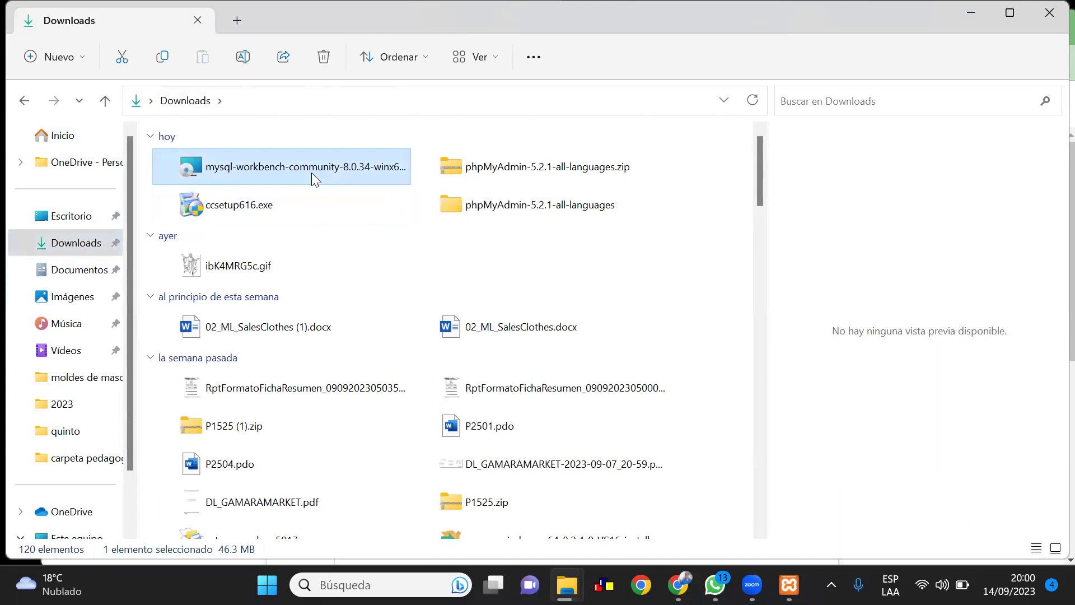
double_click(311, 172)
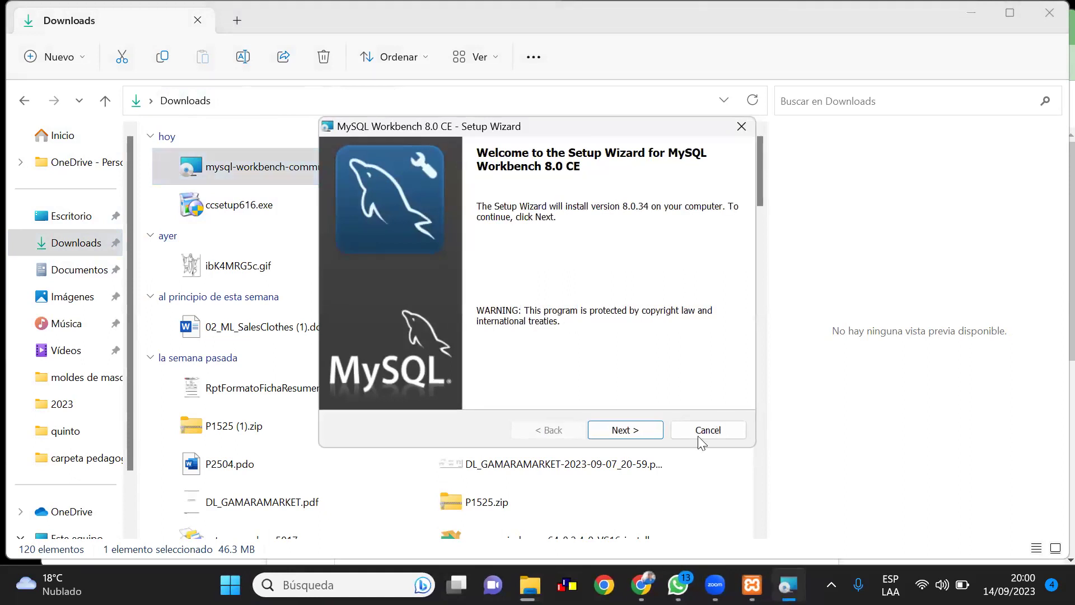
Keep the default Program Files folder and Complete setup type, and start the installation
click(638, 430)
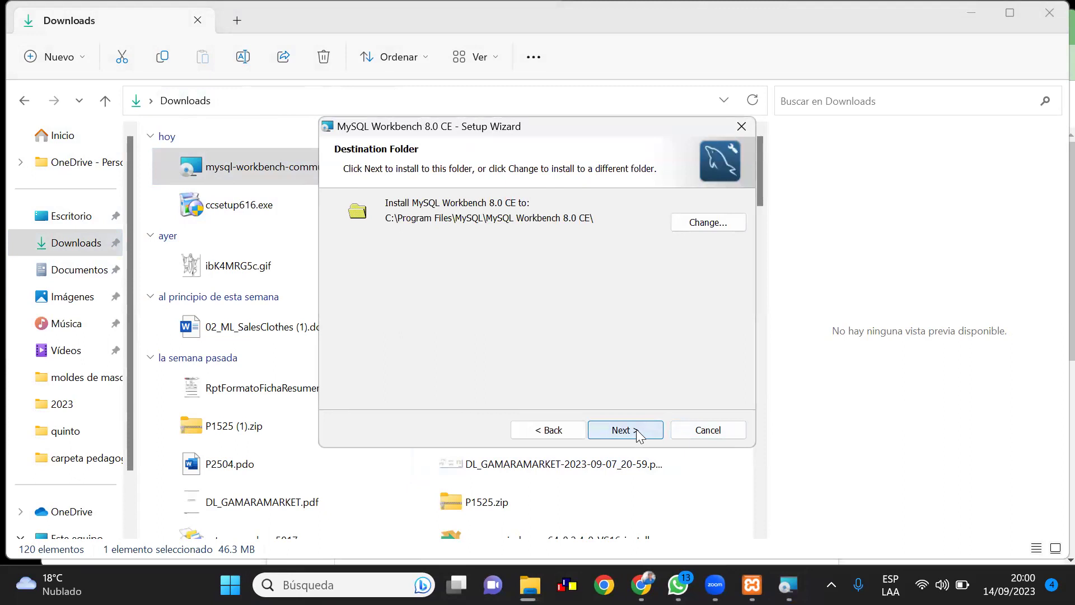
click(638, 433)
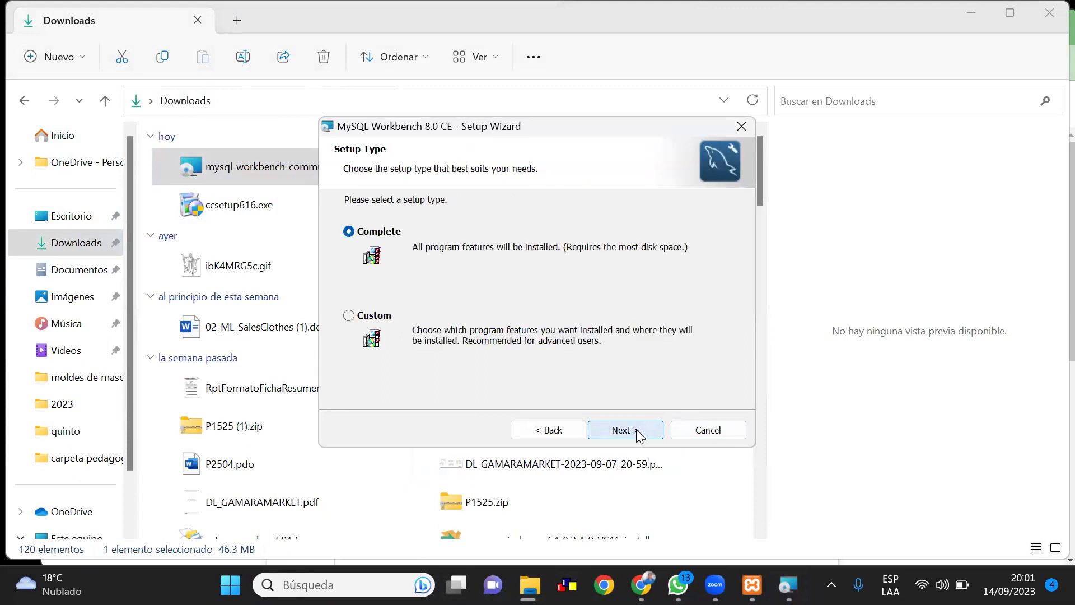
click(625, 432)
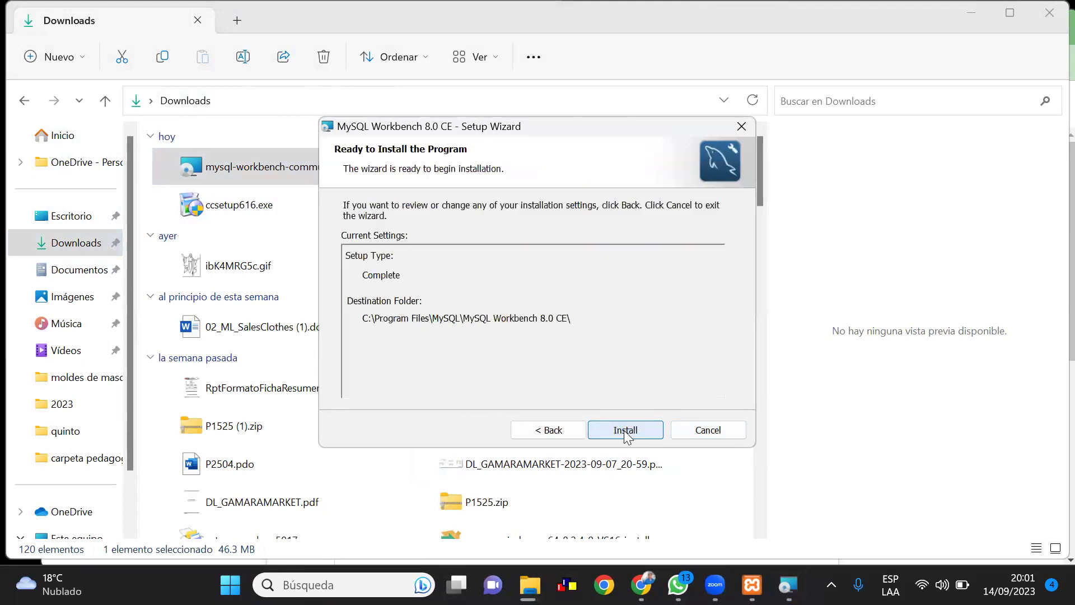
click(625, 430)
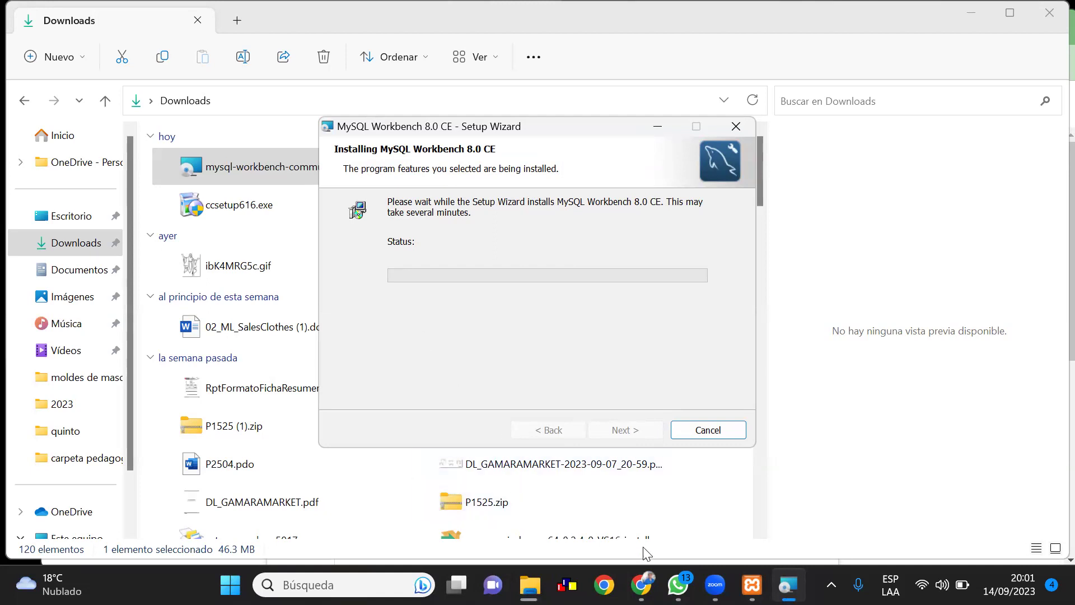
Paste the new phpMyAdmin files into C:\xampp\phpMyAdmin while the Workbench install continues
mouse_move(642, 584)
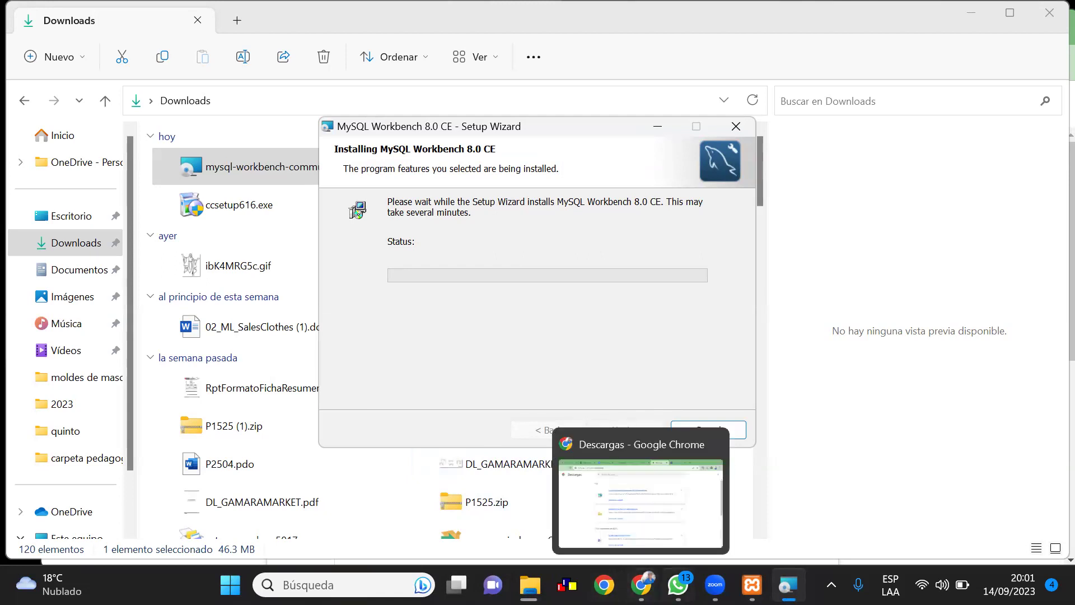
mouse_move(678, 585)
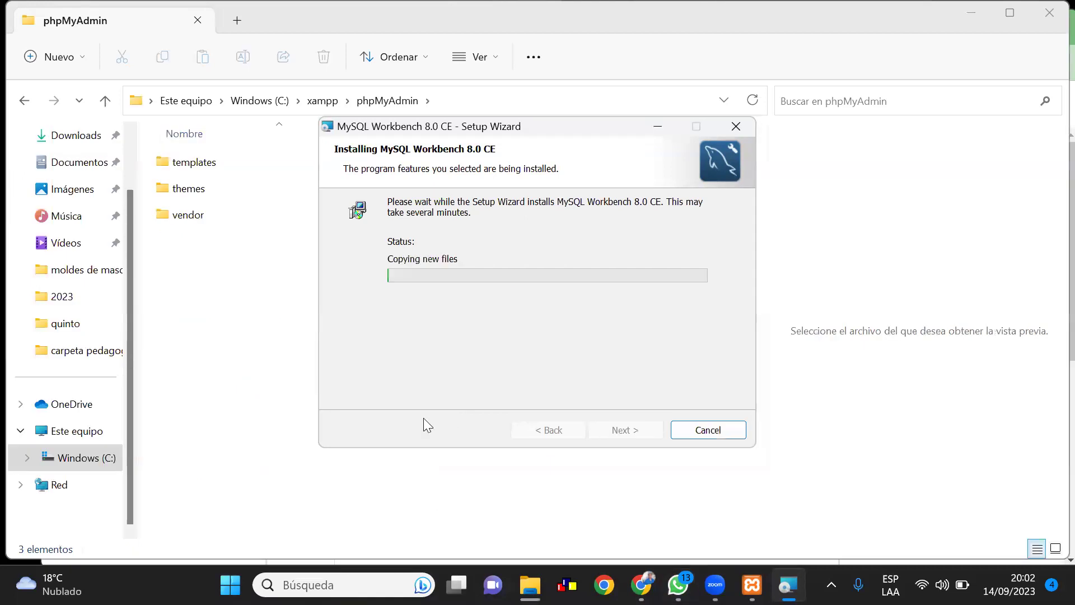
key(ctrl+v)
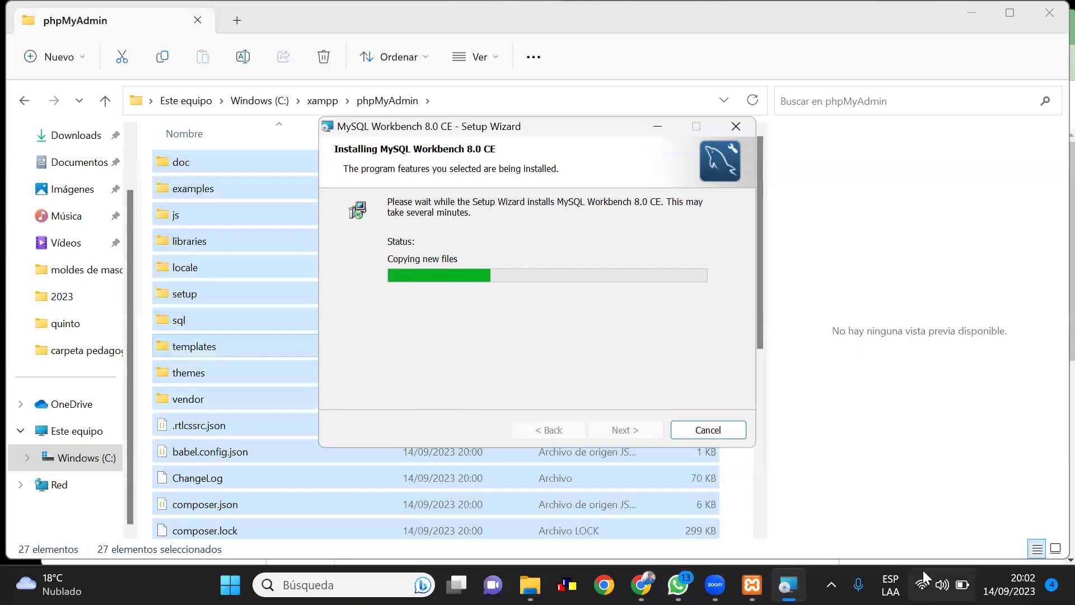
Bring Chrome's Descargas page listing both downloads back to the front
mouse_move(715, 584)
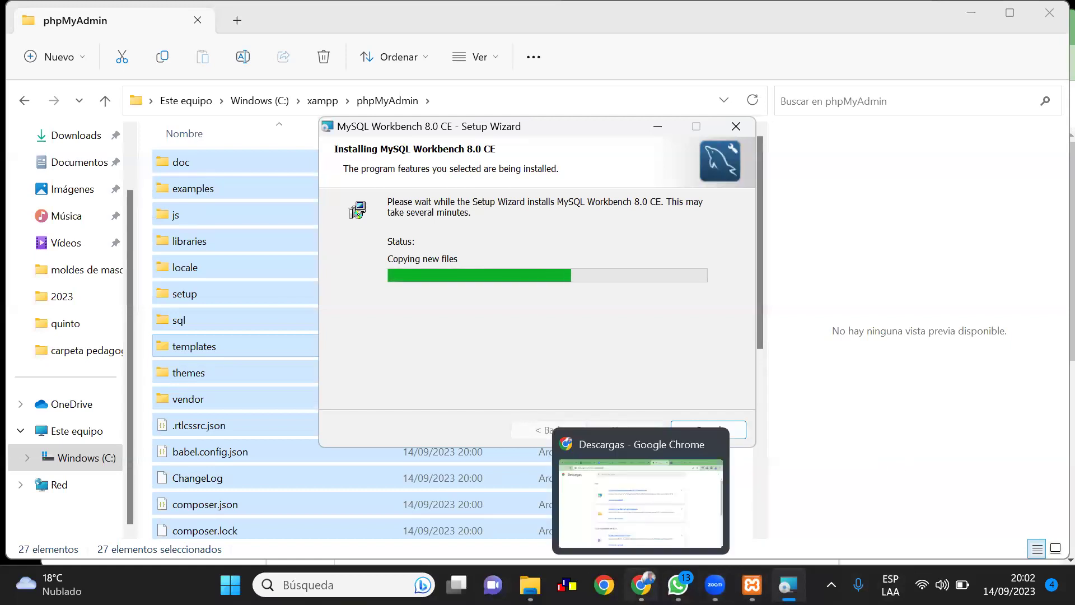
mouse_move(529, 584)
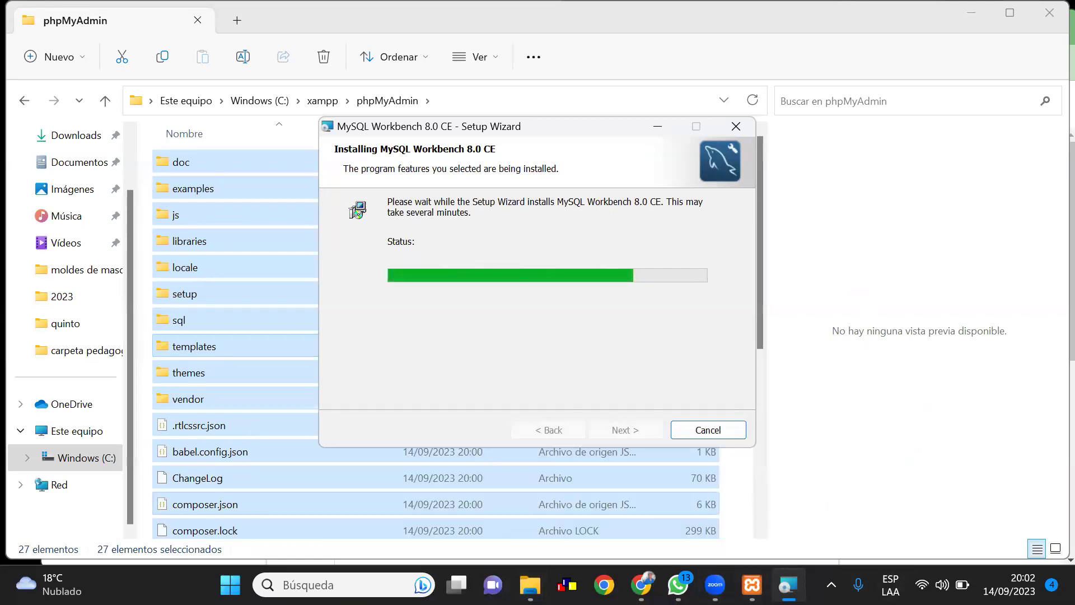
mouse_move(678, 585)
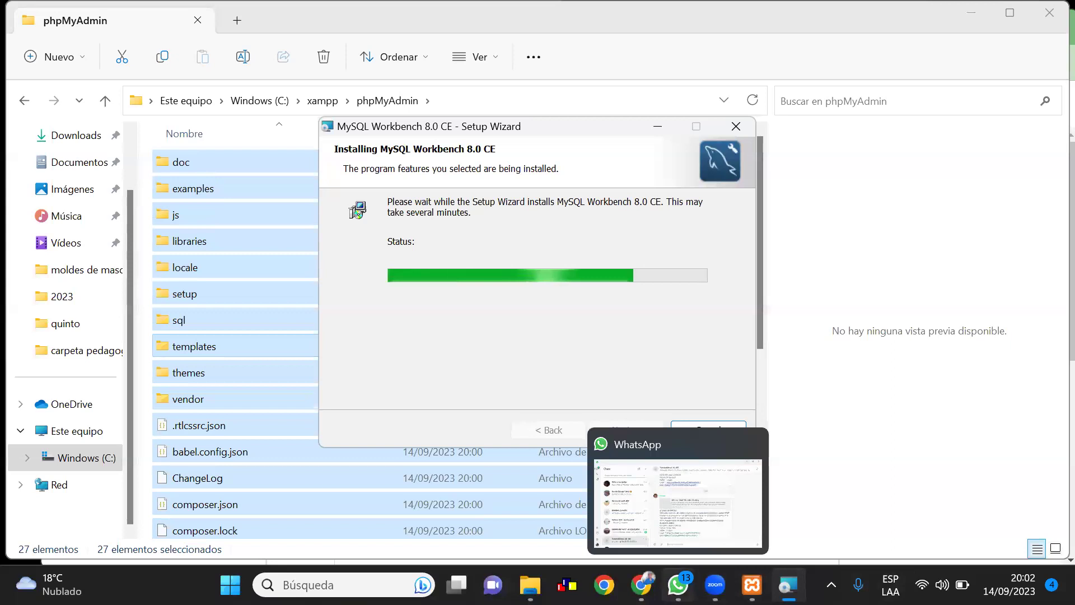
mouse_move(641, 585)
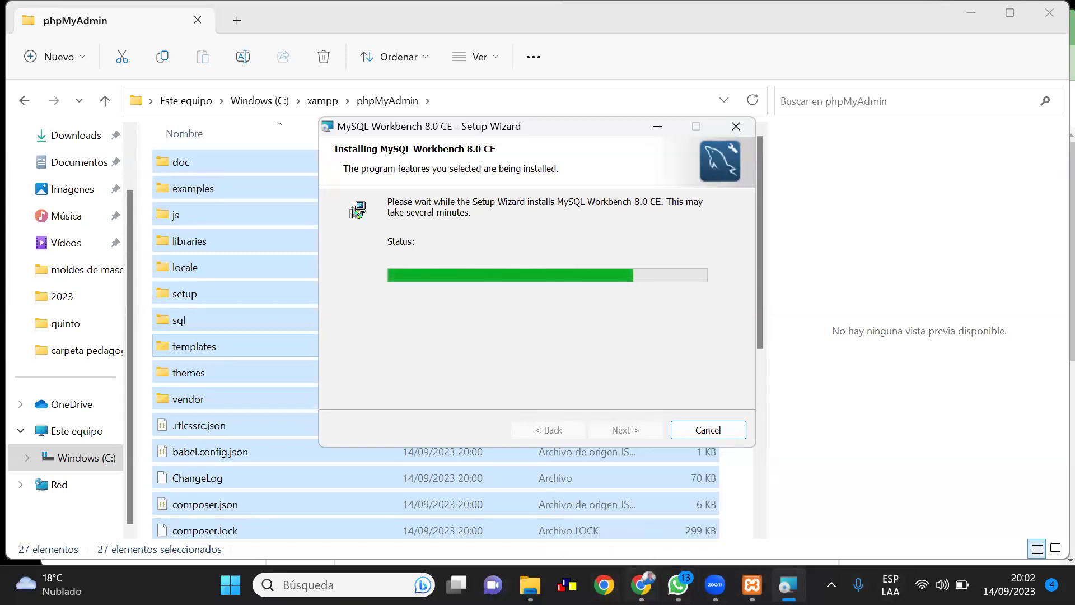
click(641, 585)
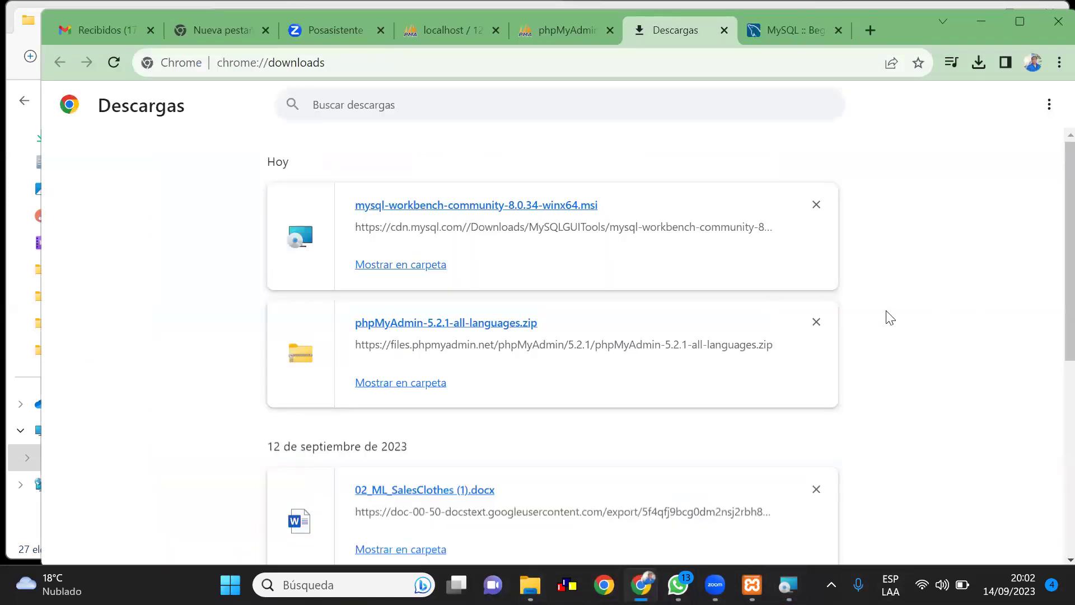
Close the phpmyadmin.net tab and return to the localhost root@localhost privileges page
click(540, 35)
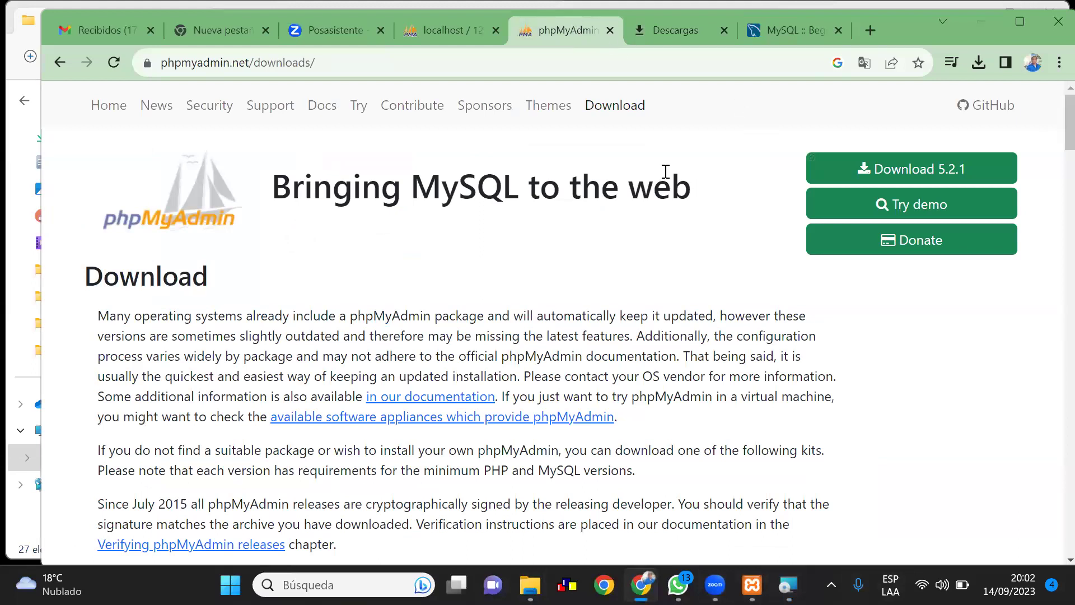
key(ctrl+w)
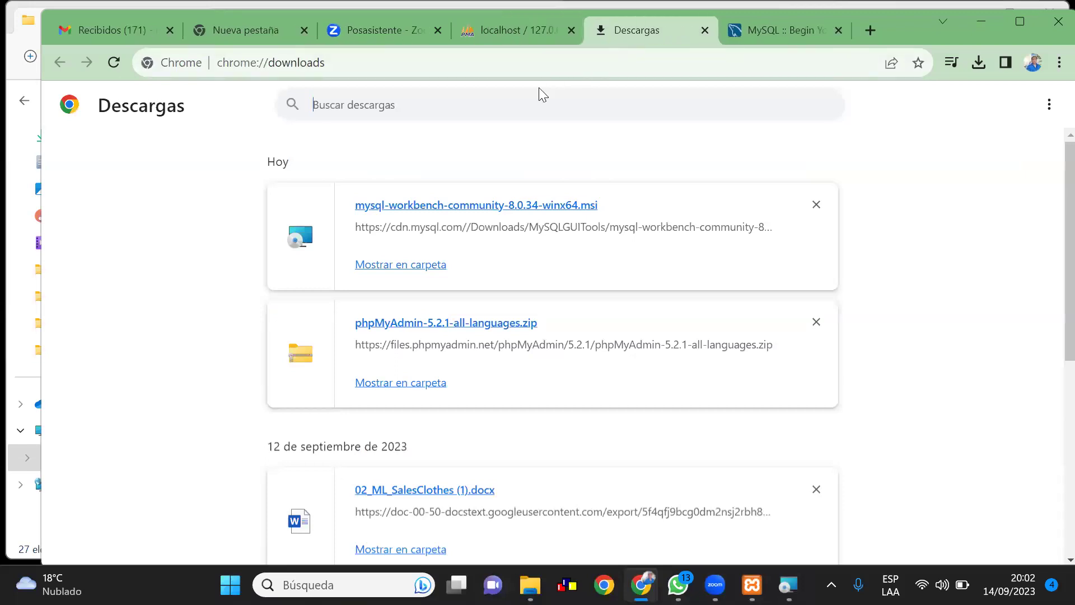
click(515, 29)
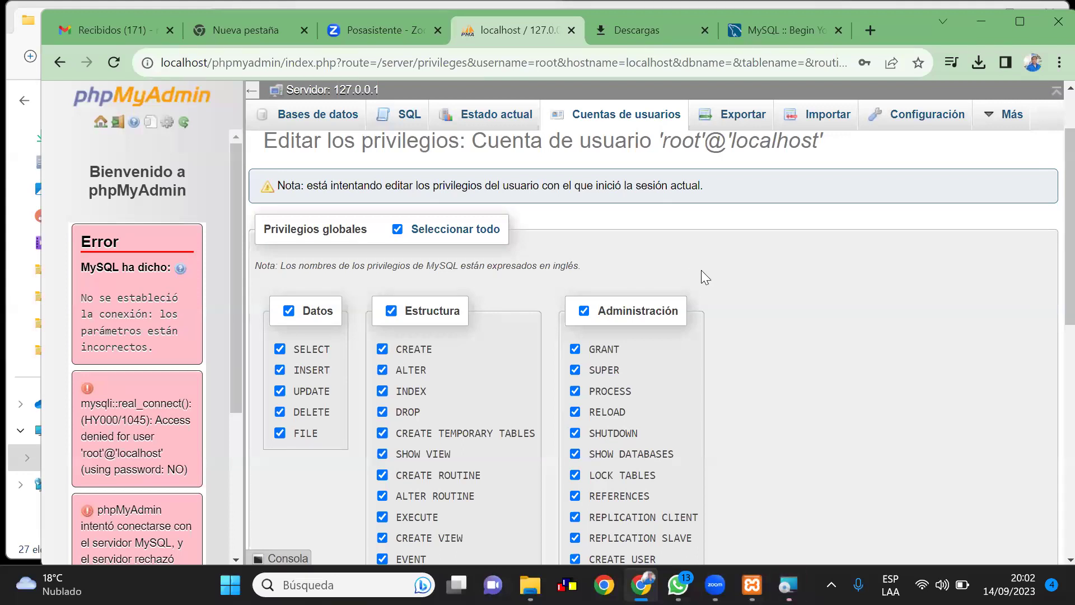
Reload phpMyAdmin and sign in with user root and the account password
click(114, 58)
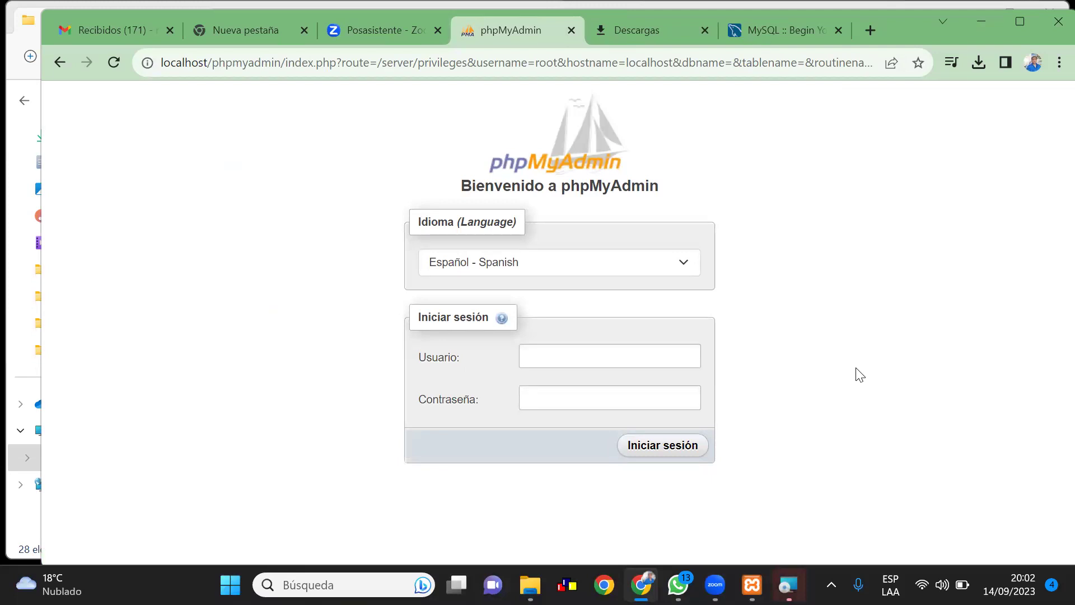
click(535, 354)
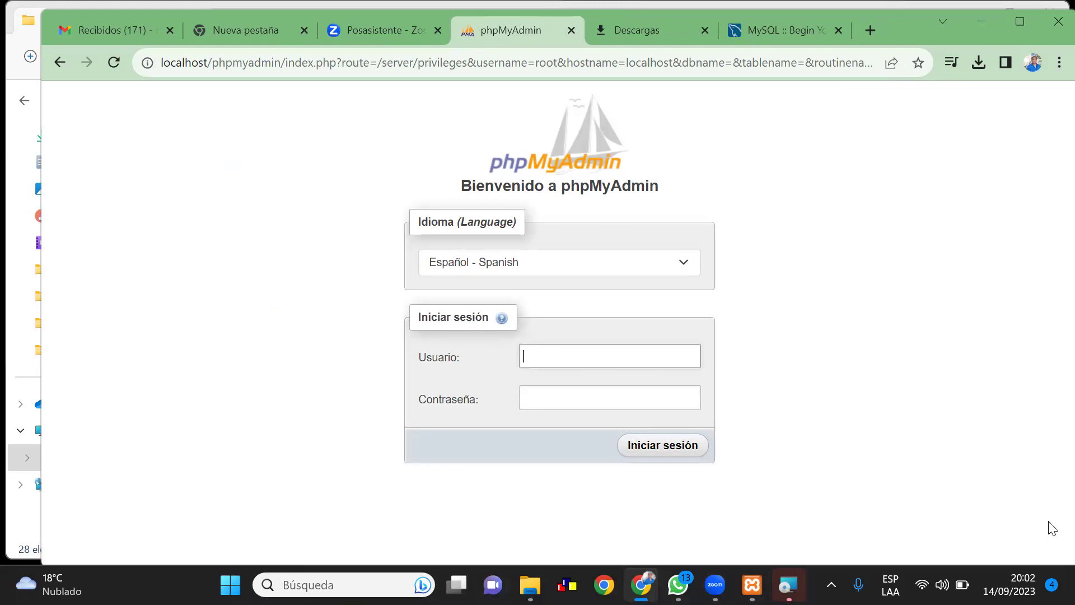
text(root)
click(543, 398)
text(admin)
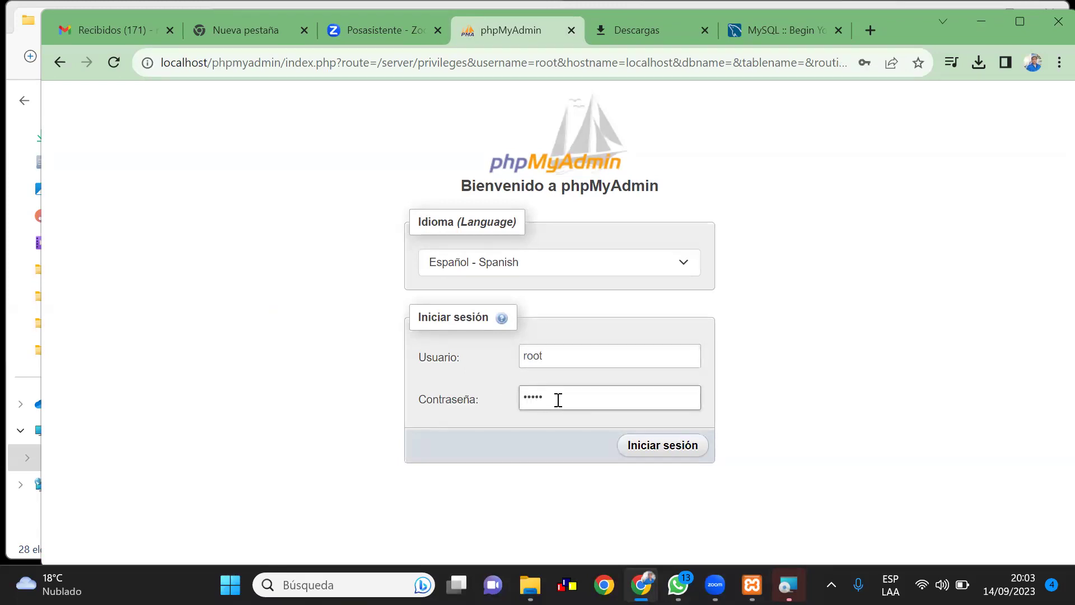
click(668, 452)
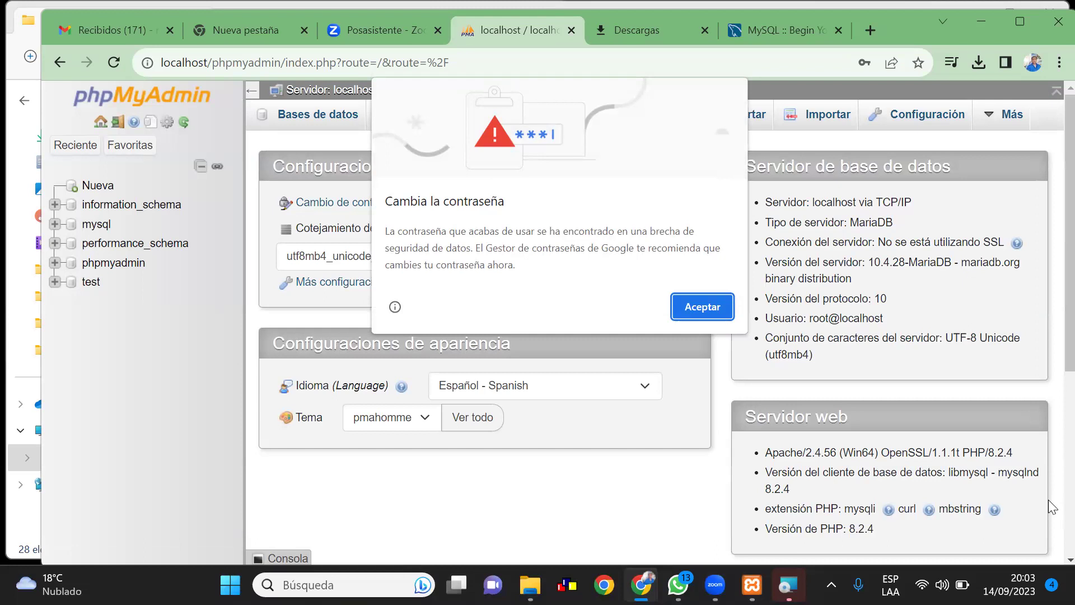
Dismiss Chrome's 'Cambia la contraseña' warning to reveal the phpMyAdmin home page
key(Return)
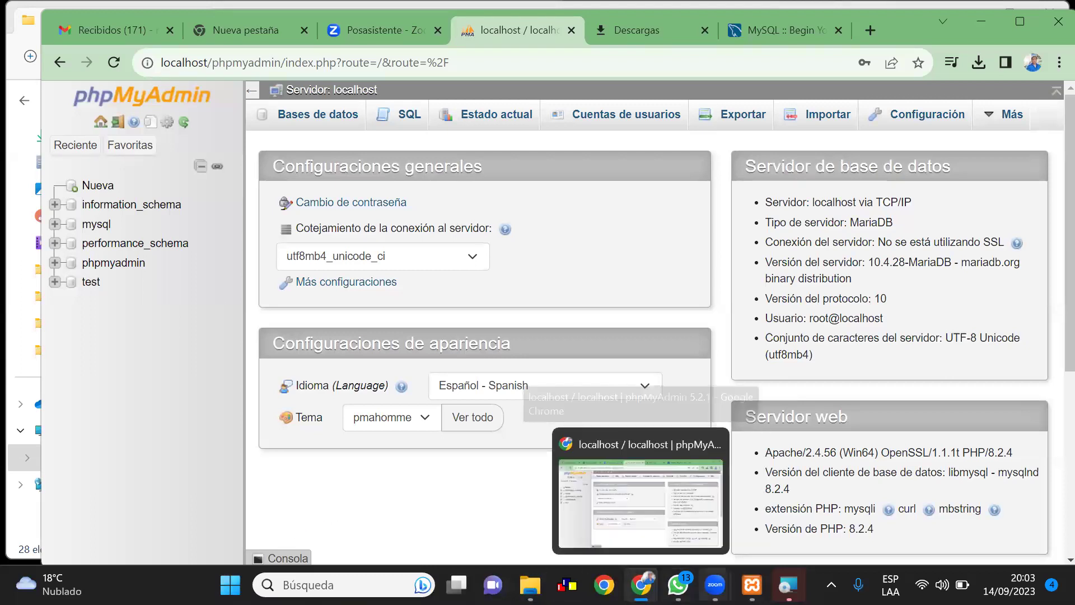
Finish the Setup Wizard with 'Launch MySQL Workbench now' checked to open Workbench
mouse_move(715, 585)
click(792, 535)
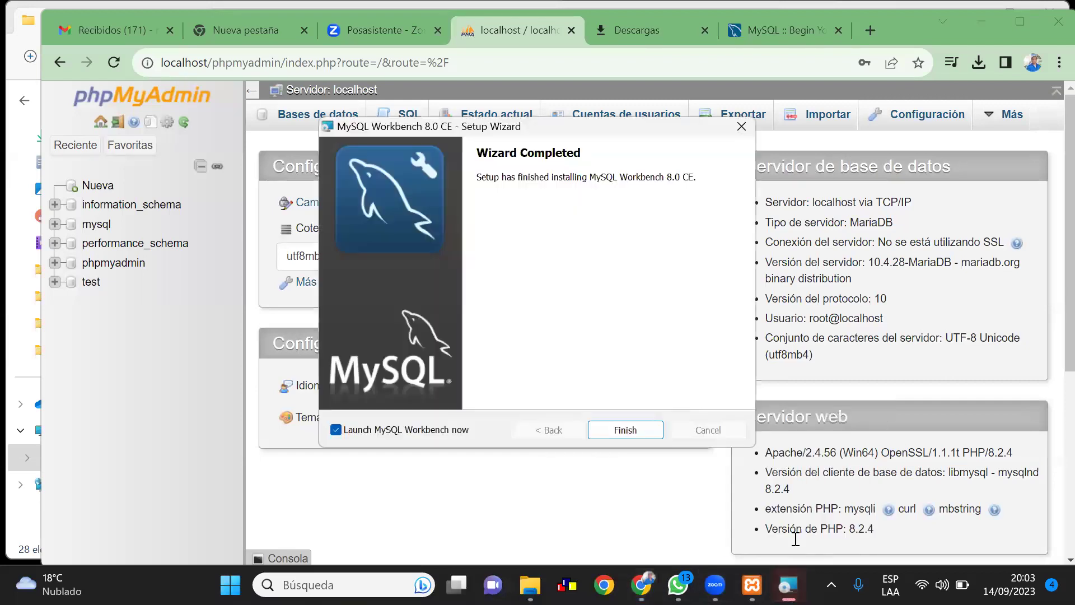
click(625, 430)
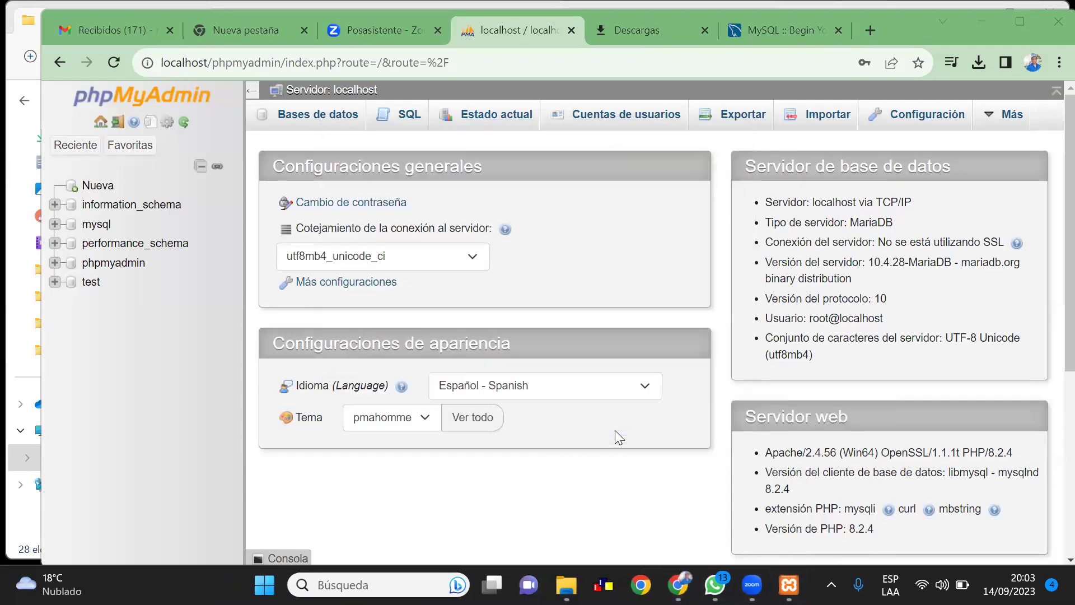
mouse_move(788, 565)
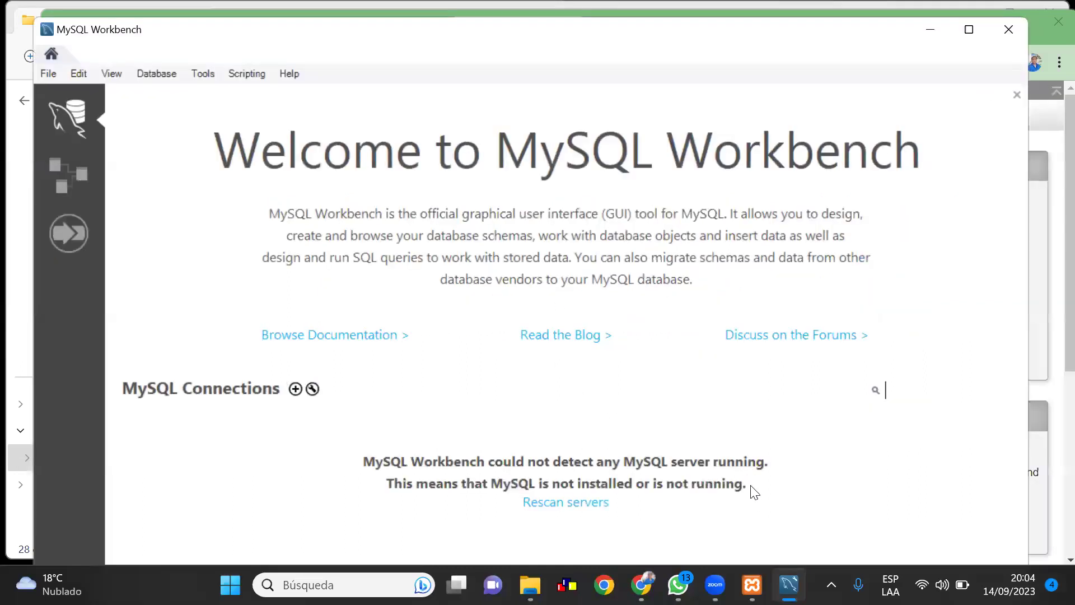
Maximize the MySQL Workbench welcome window
click(970, 31)
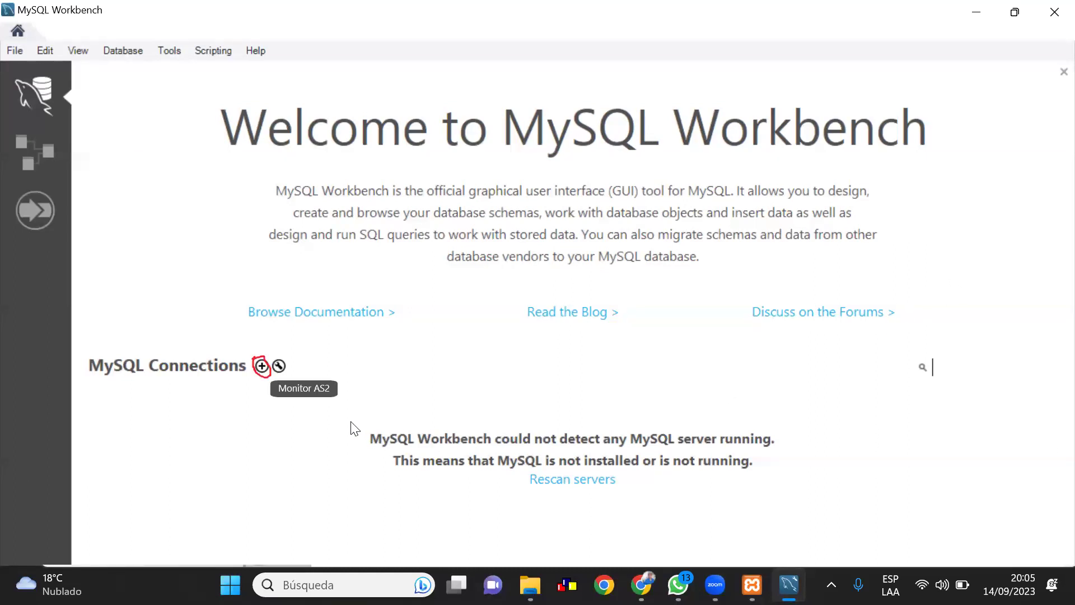
Create a new connection named 'mysql' for root at 127.0.0.1:3306 over Standard TCP/IP
click(260, 368)
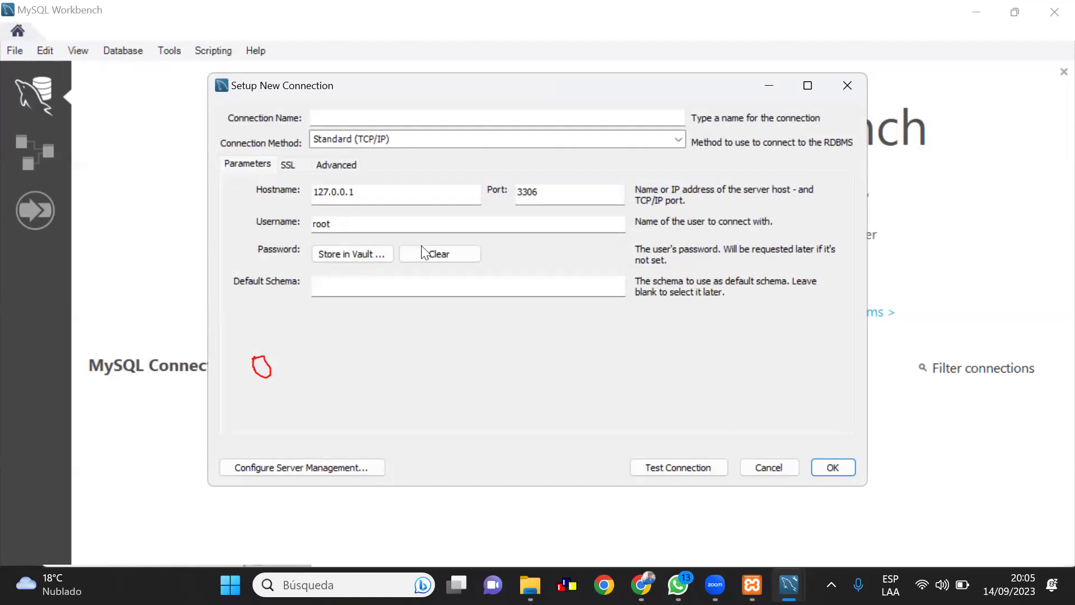
click(363, 120)
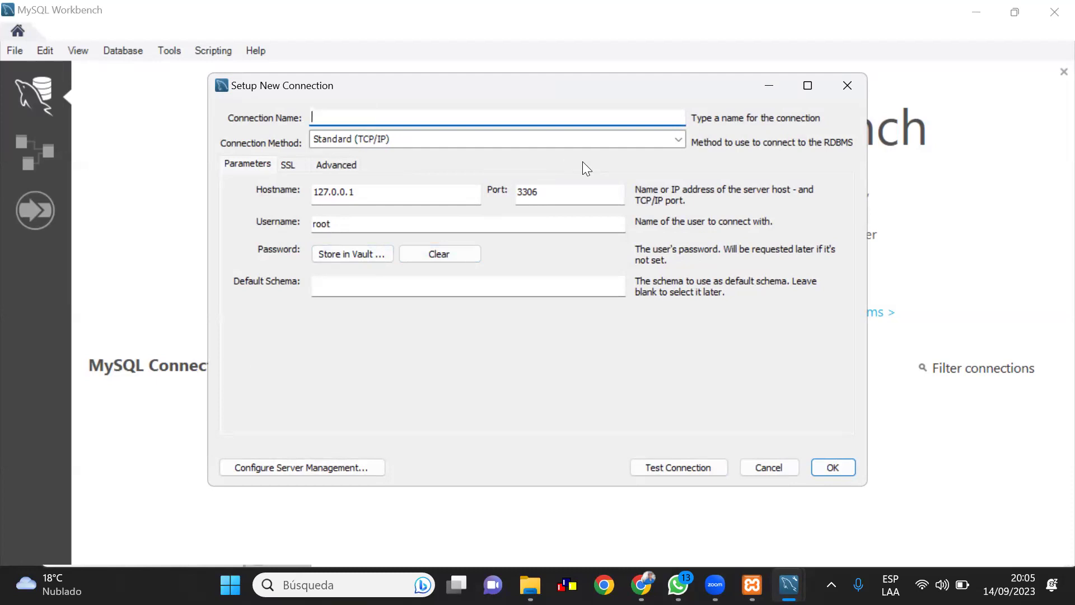
text(ma)
text(ys)
text(q)
key(BackSpace)
key(BackSpace)
key(BackSpace)
key(BackSpace)
text(ysql)
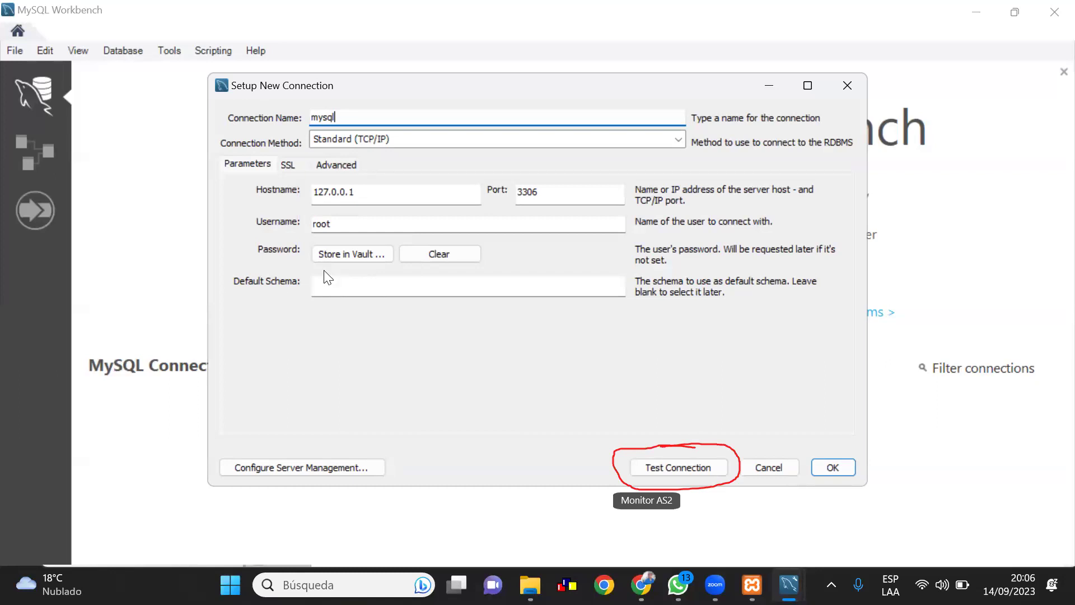
Test the mysql connection with the root password, accepting the version warning, until it succeeds
click(658, 462)
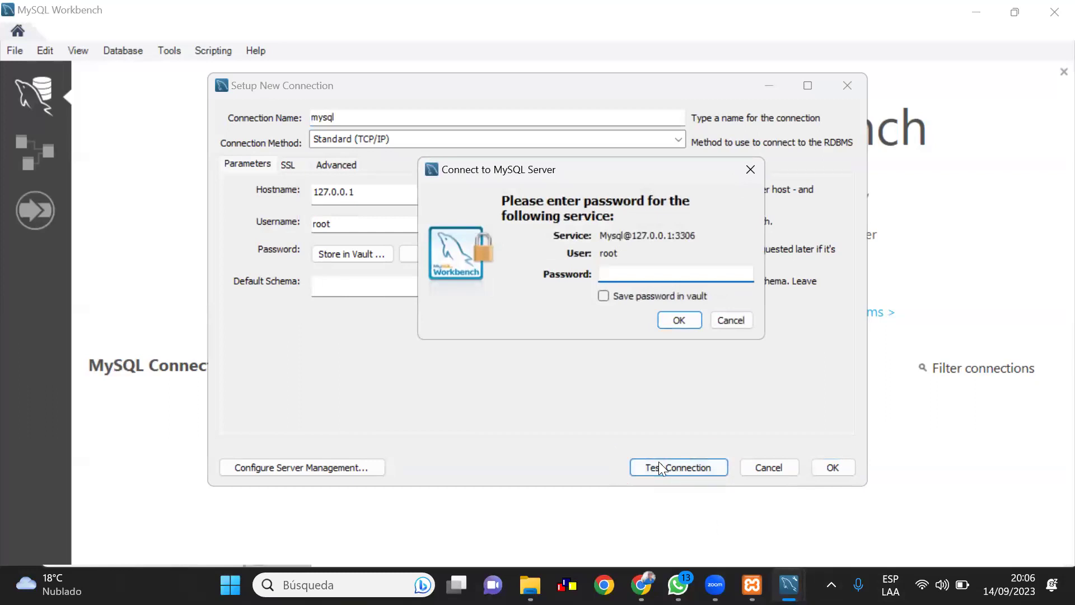
text(*****)
click(666, 320)
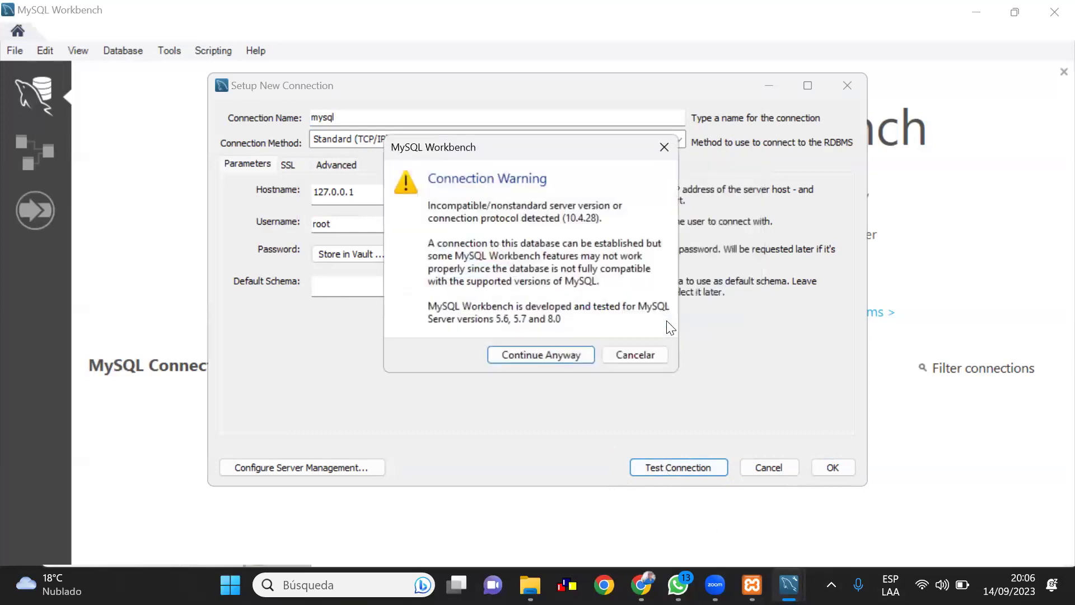
click(566, 355)
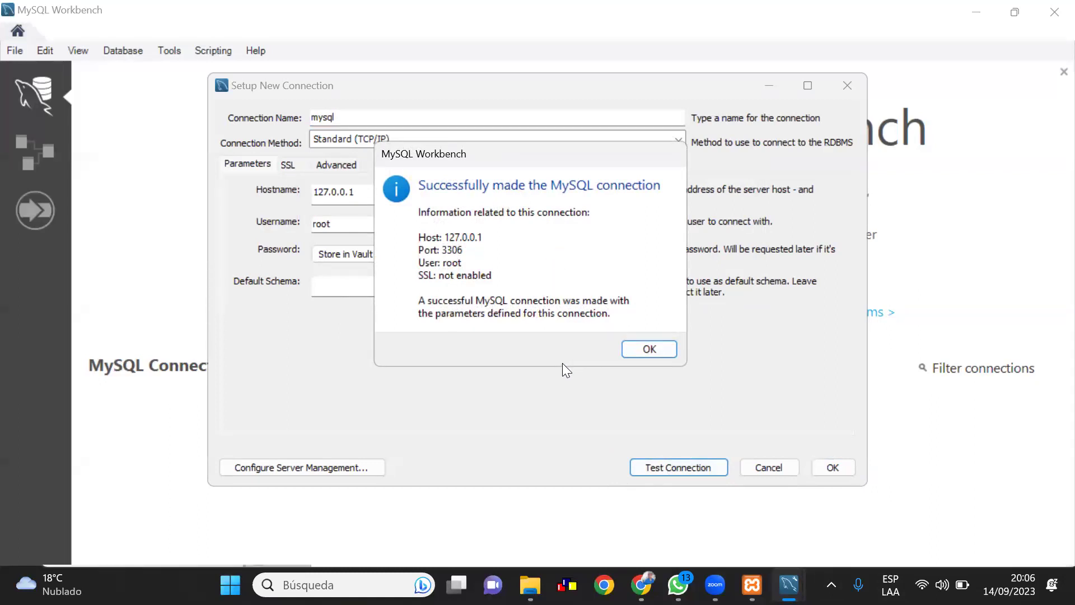
click(649, 349)
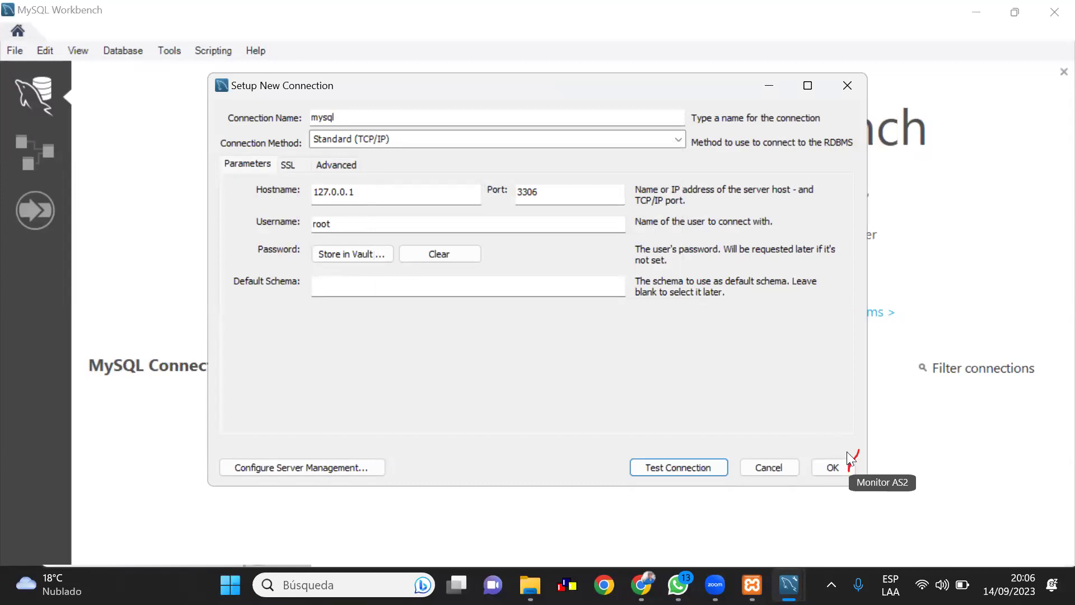
Save the mysql connection and open its tile, triggering the MariaDB 10.4.28 compatibility warning
click(831, 466)
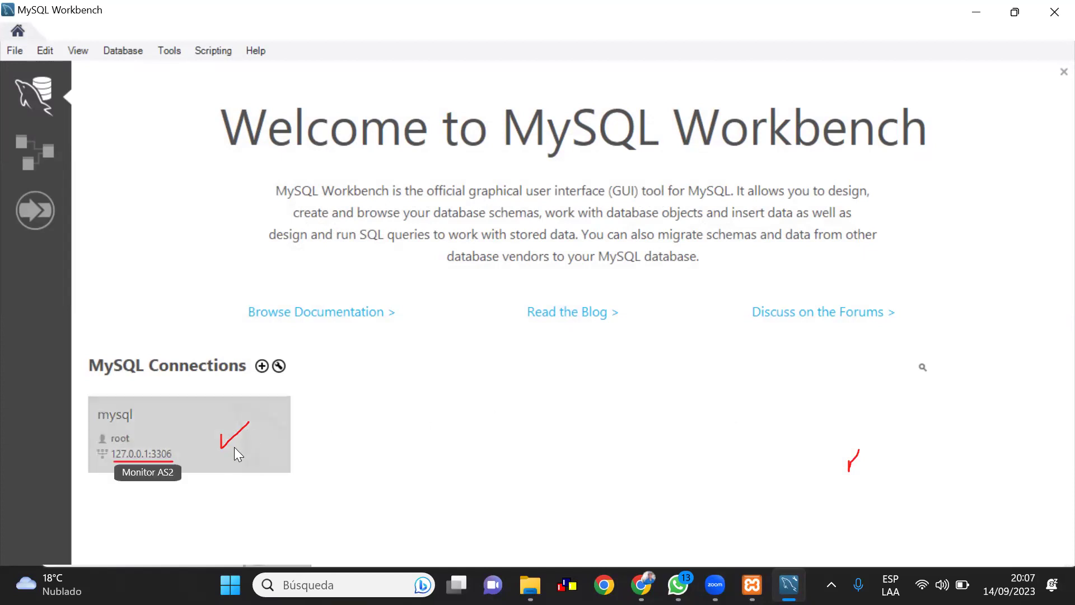
click(156, 454)
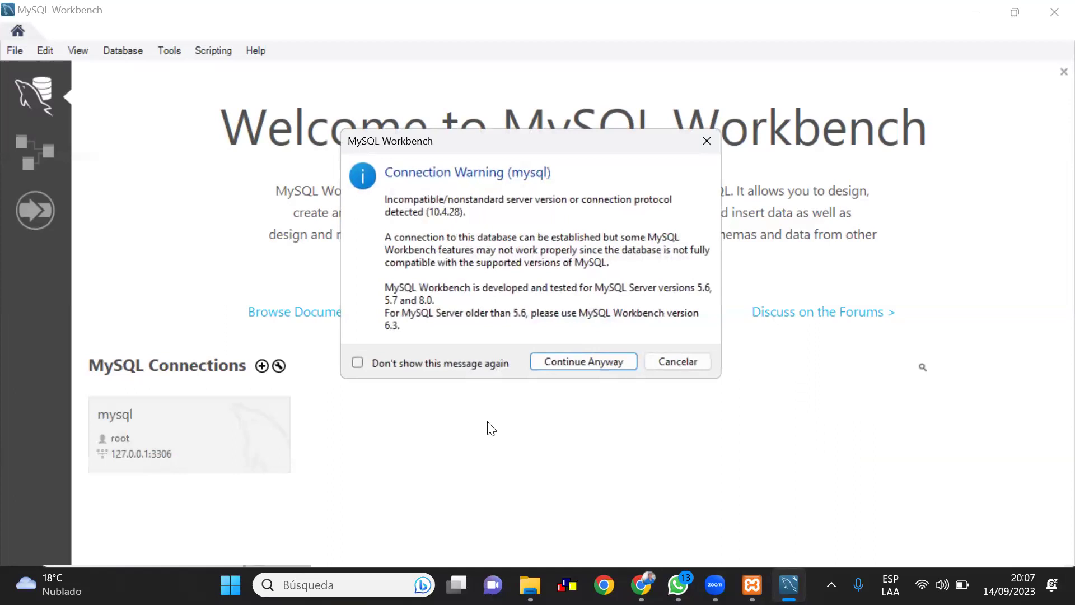
Connect past the warning, view the phpmyadmin and test schemas, then close the session
click(617, 361)
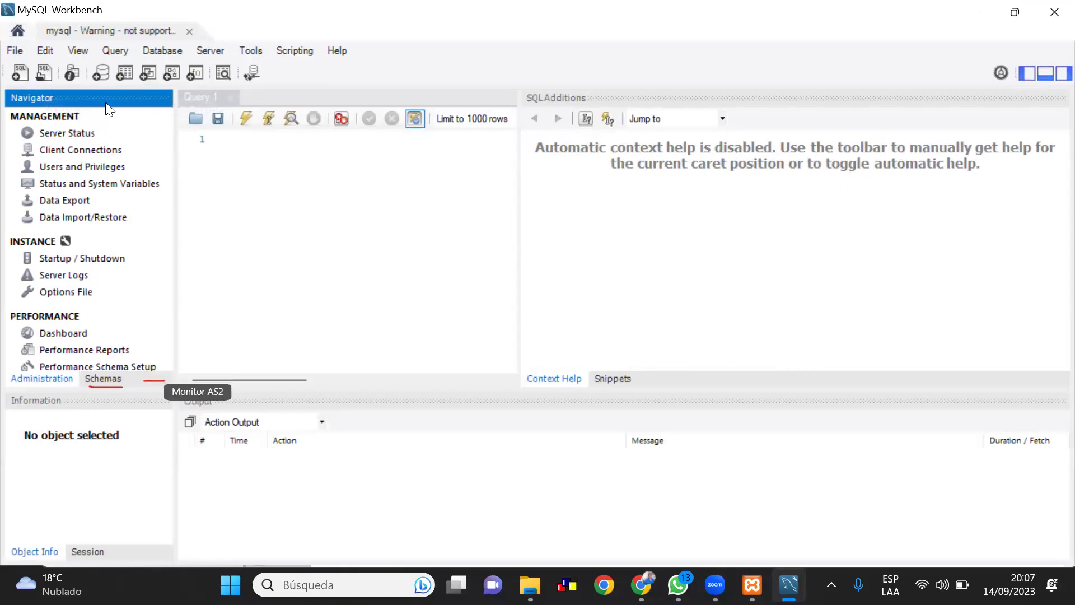
drag(144, 380, 135, 386)
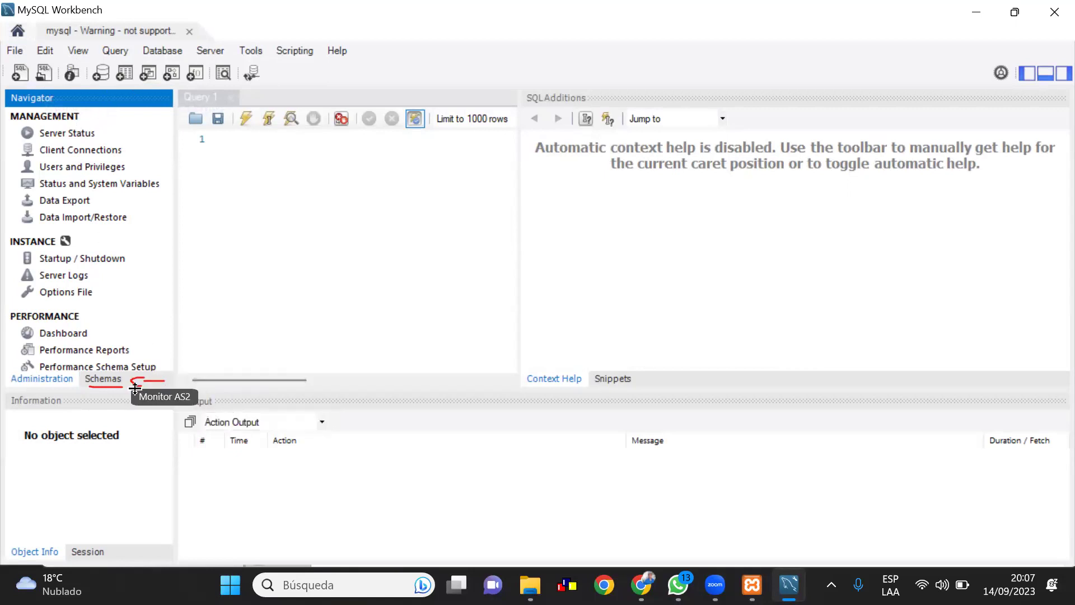
click(102, 378)
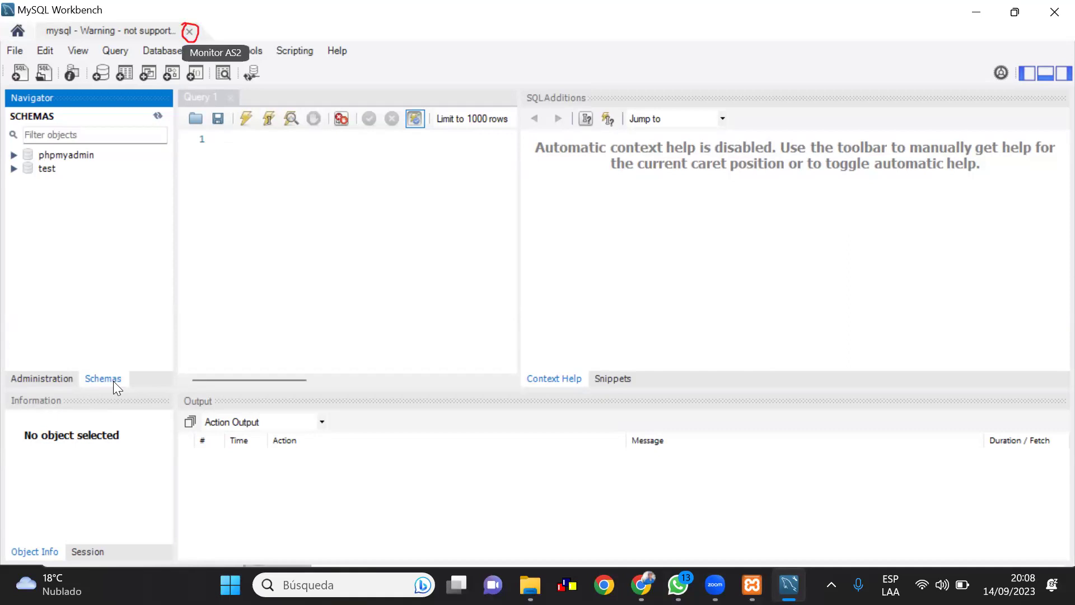
click(189, 32)
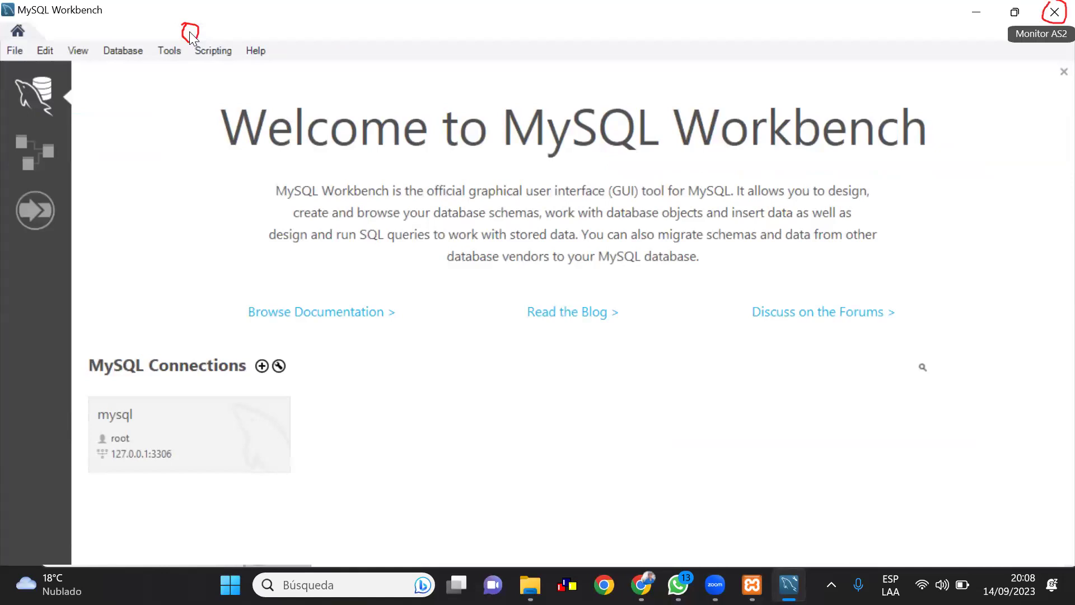
Close MySQL Workbench and minimize Chrome and both Explorer windows to reveal XAMPP
click(1053, 23)
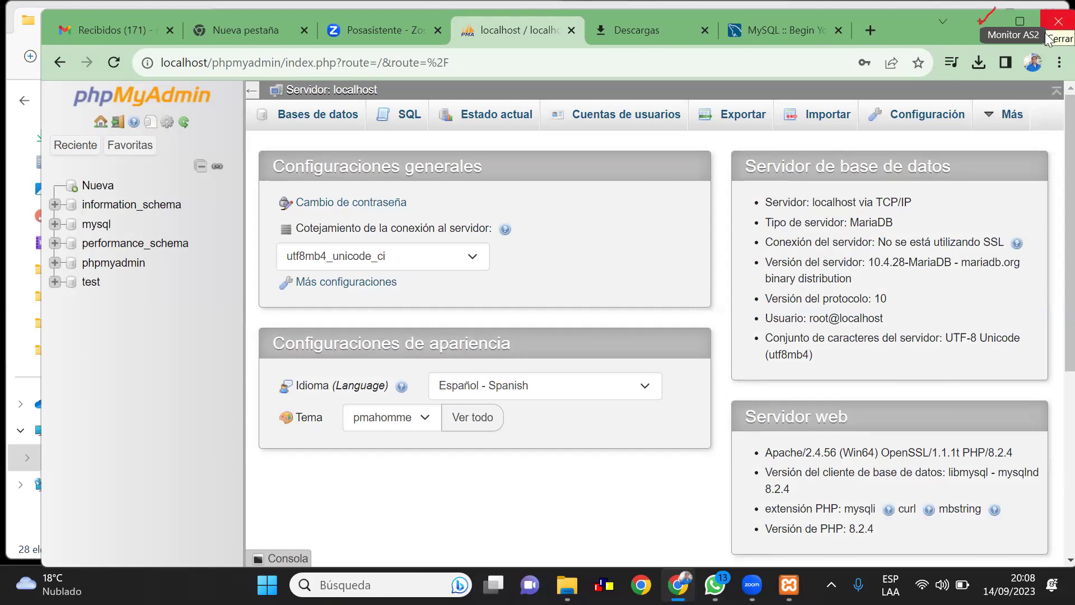
click(1002, 23)
click(1001, 24)
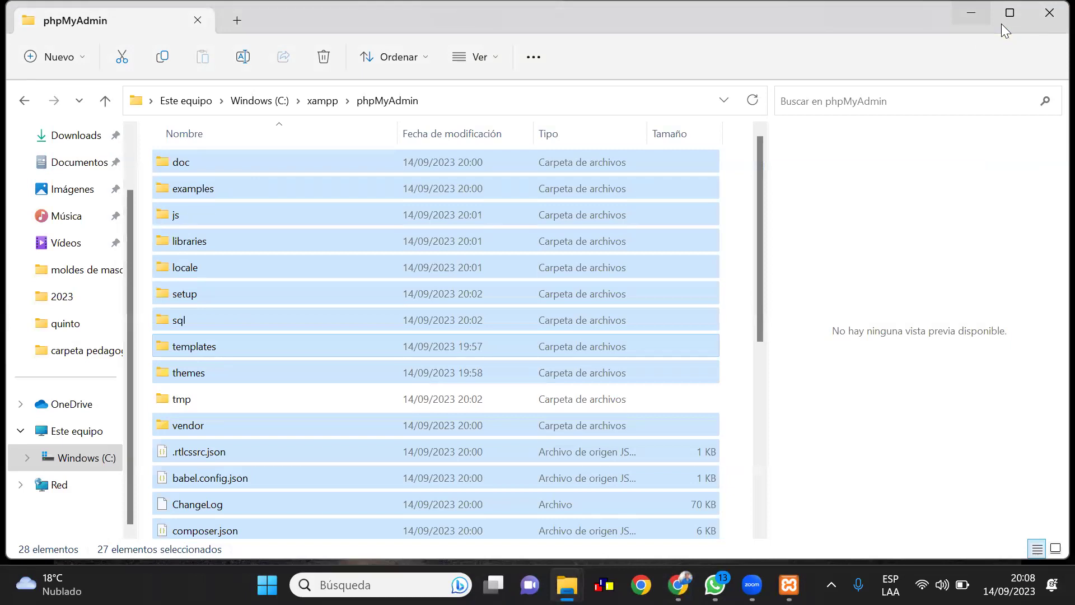
click(1001, 24)
click(1002, 23)
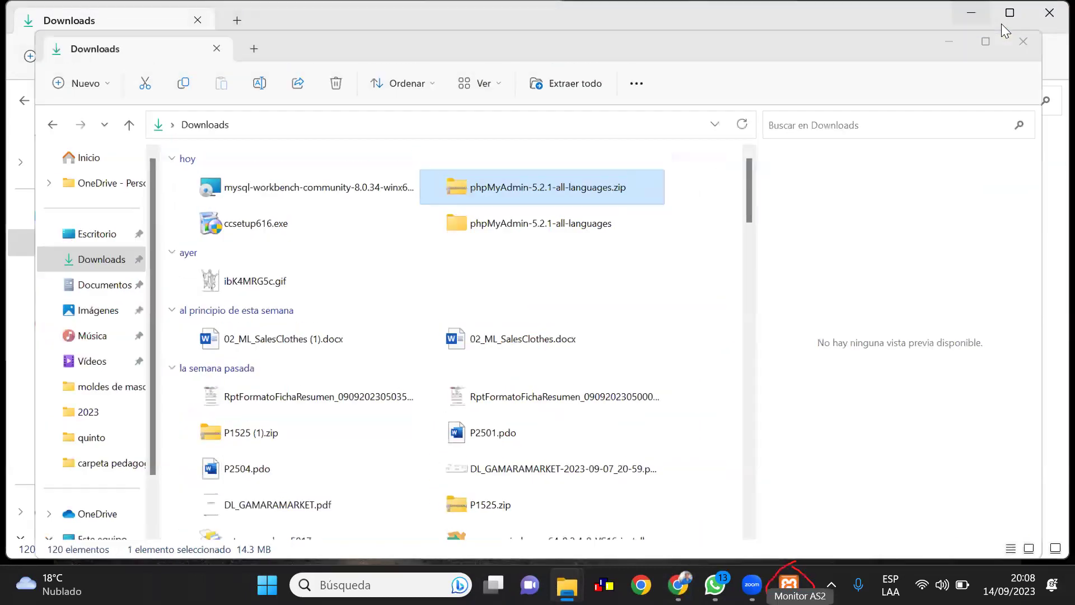
click(1001, 23)
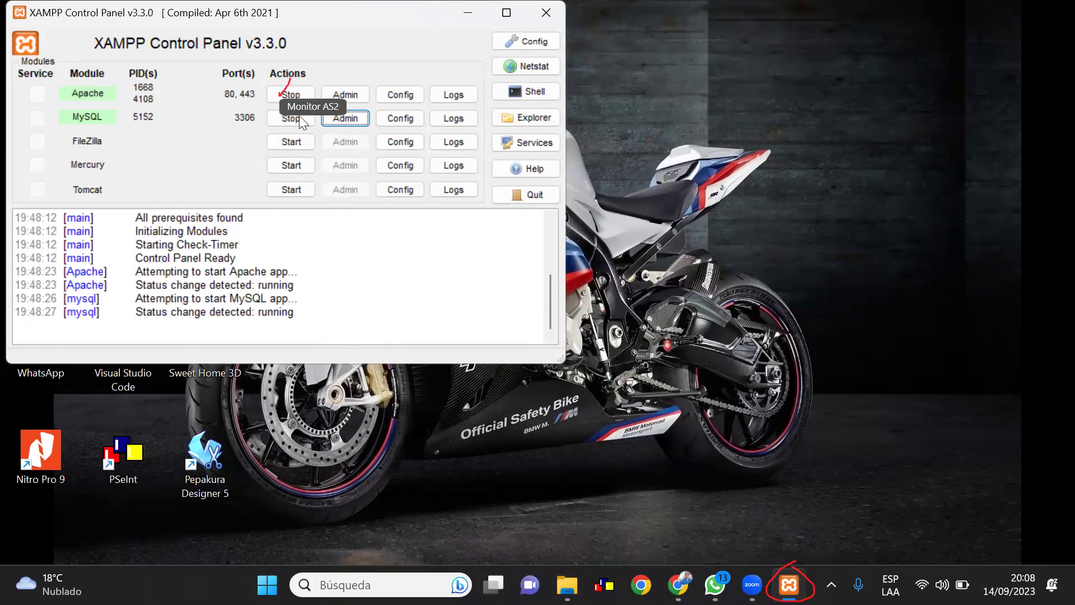
Stop the Apache module, then the MySQL module, in XAMPP
click(289, 93)
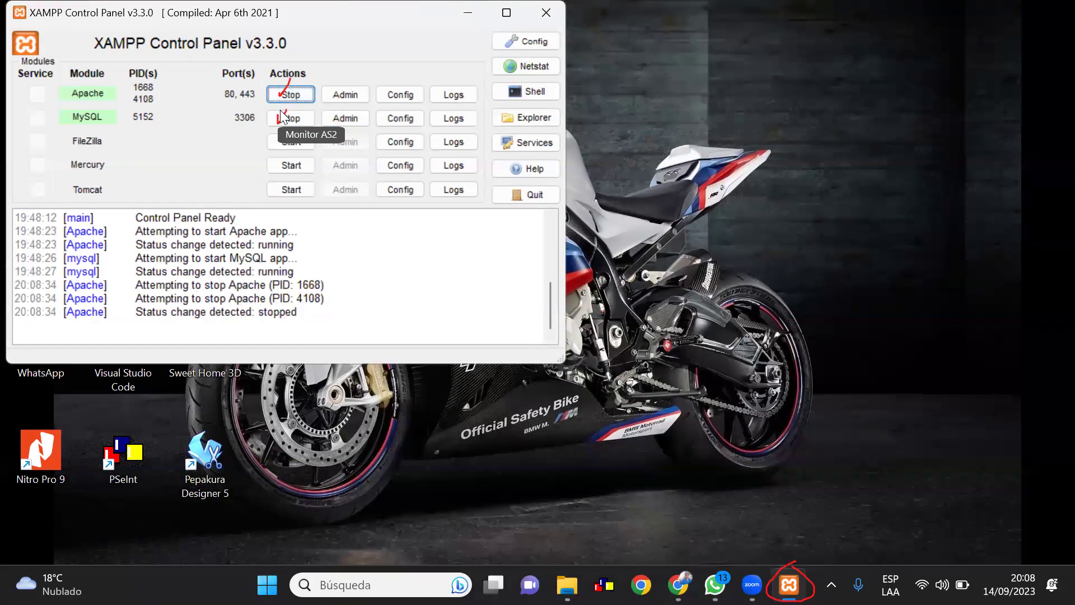
click(286, 116)
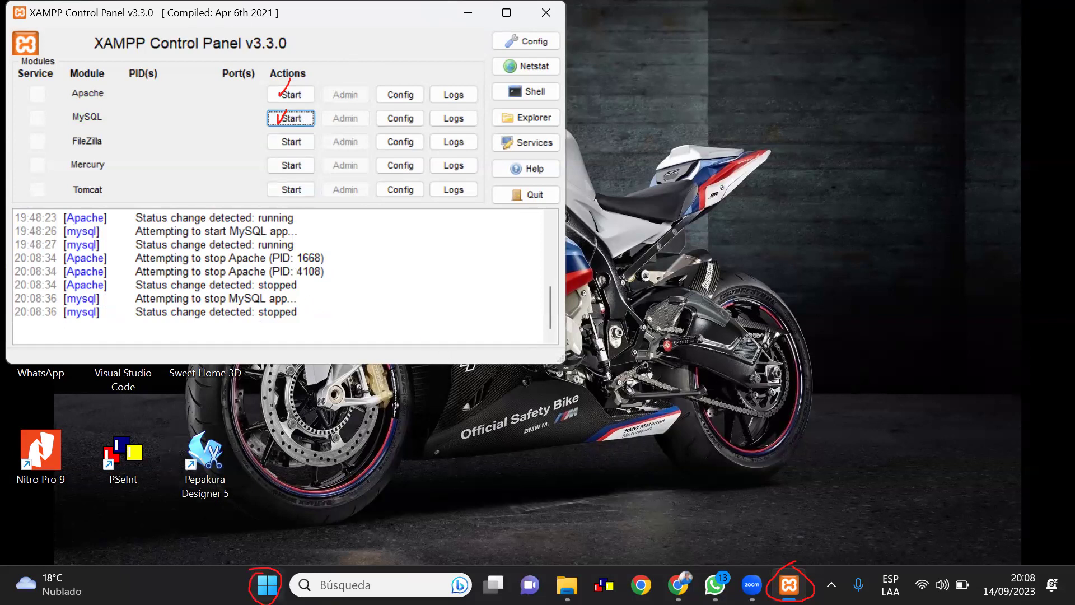
Search the Start menu for 'mysql', then cancel the search
click(267, 584)
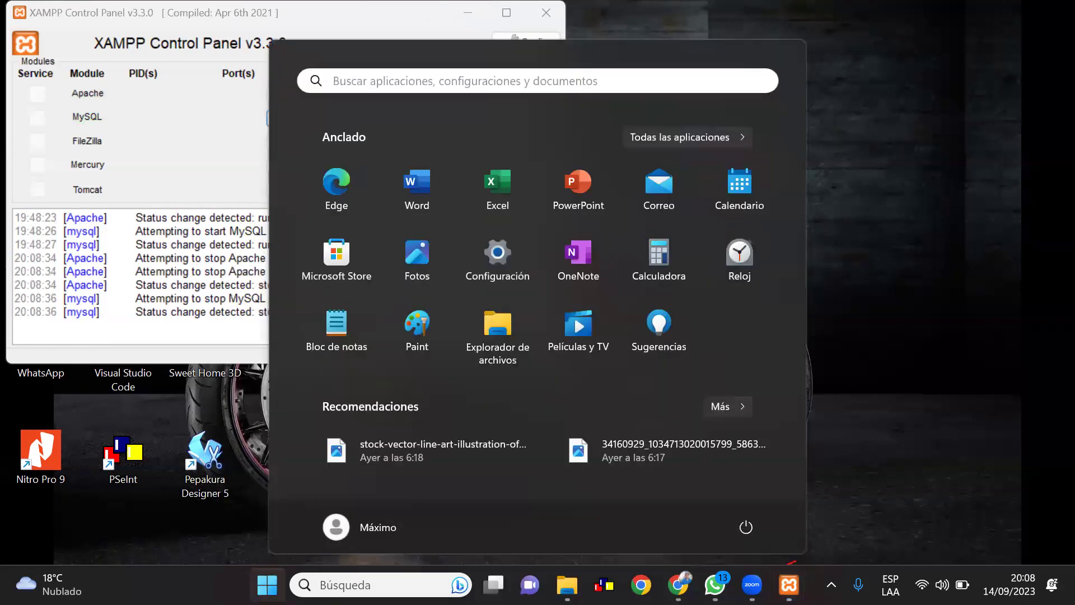
click(358, 79)
text(mu)
key(BackSpace)
text(yq)
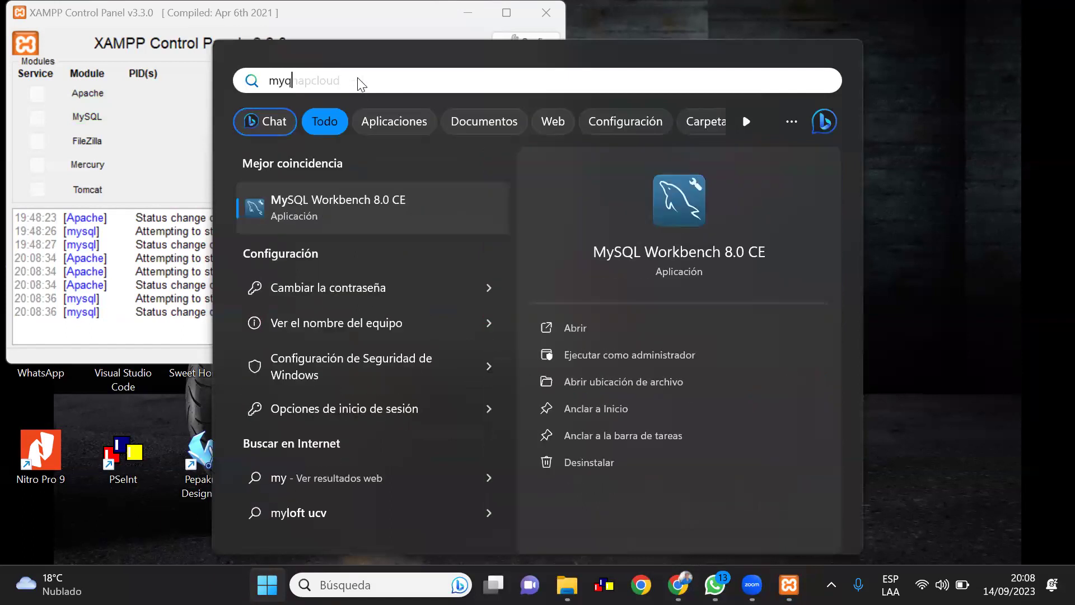
text(l)
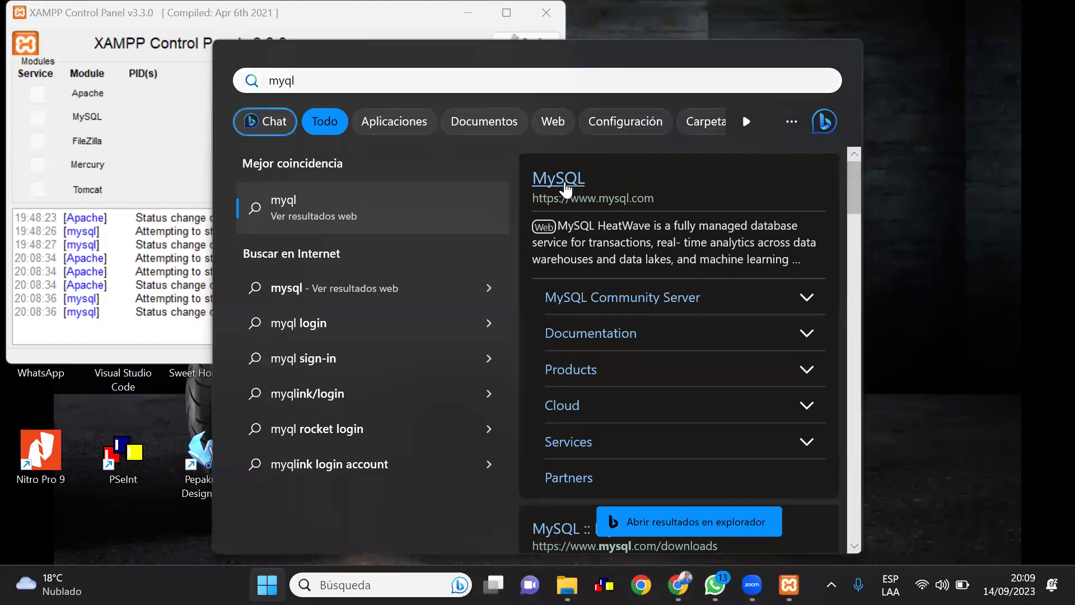
key(Escape)
key(Escape)
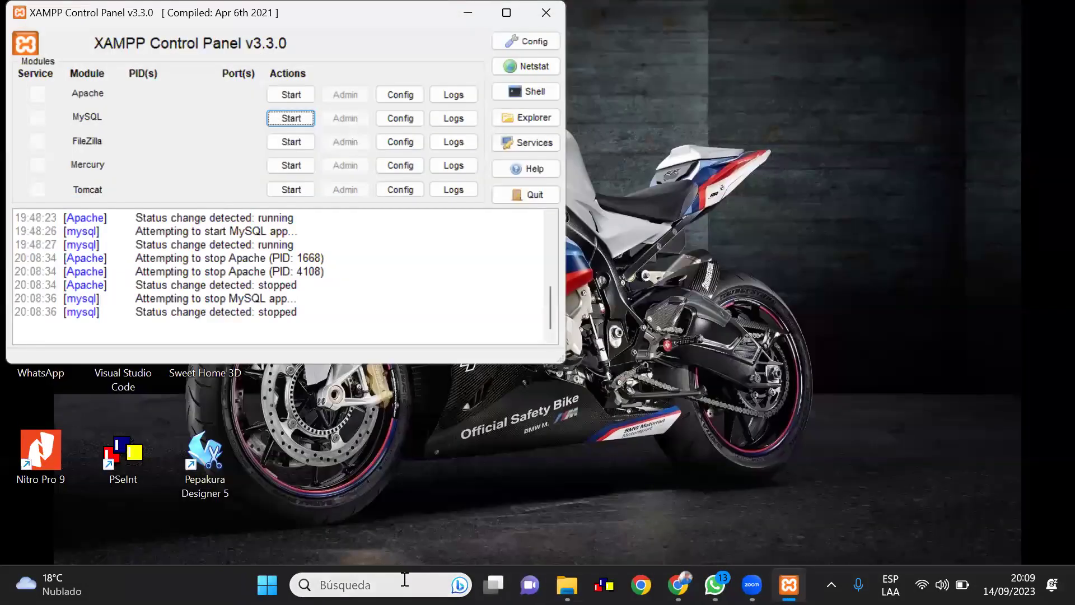
Search Start again for 'mysql', correcting the 'myql' typo
click(404, 579)
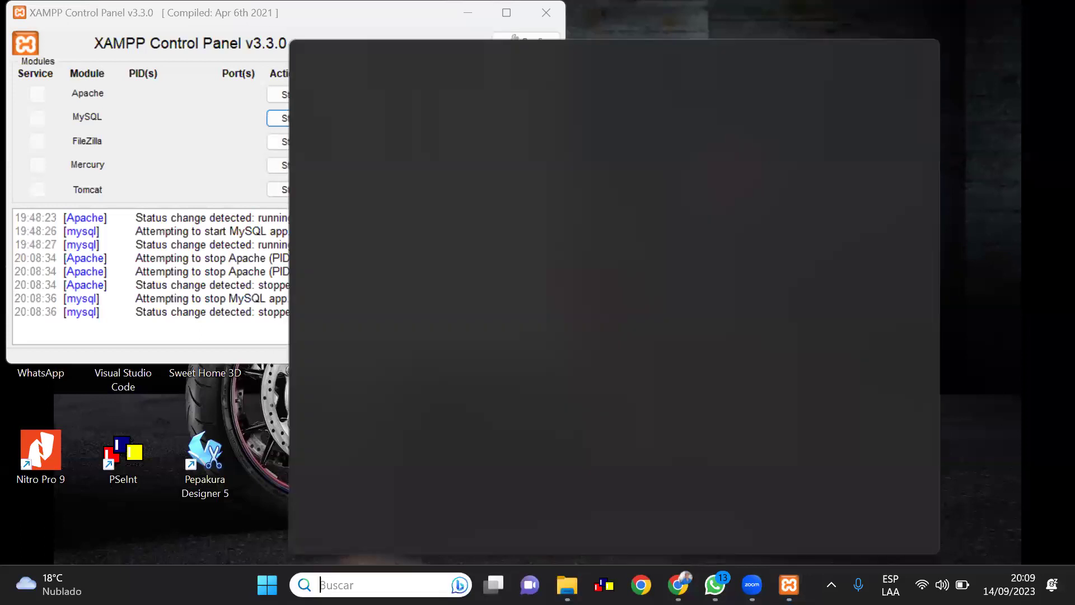
click(267, 585)
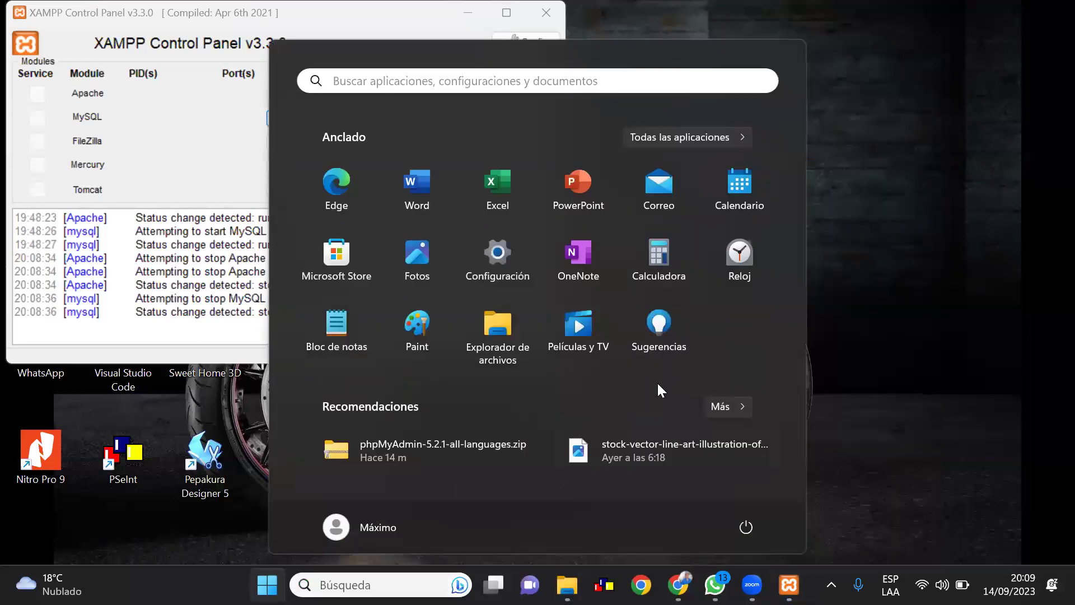
click(440, 88)
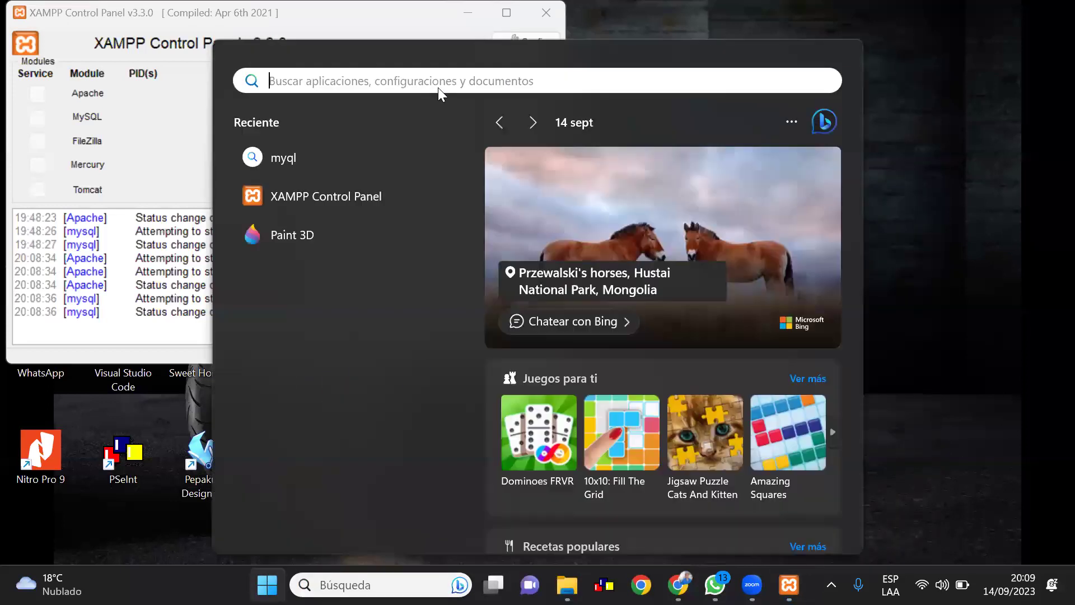
text(myq)
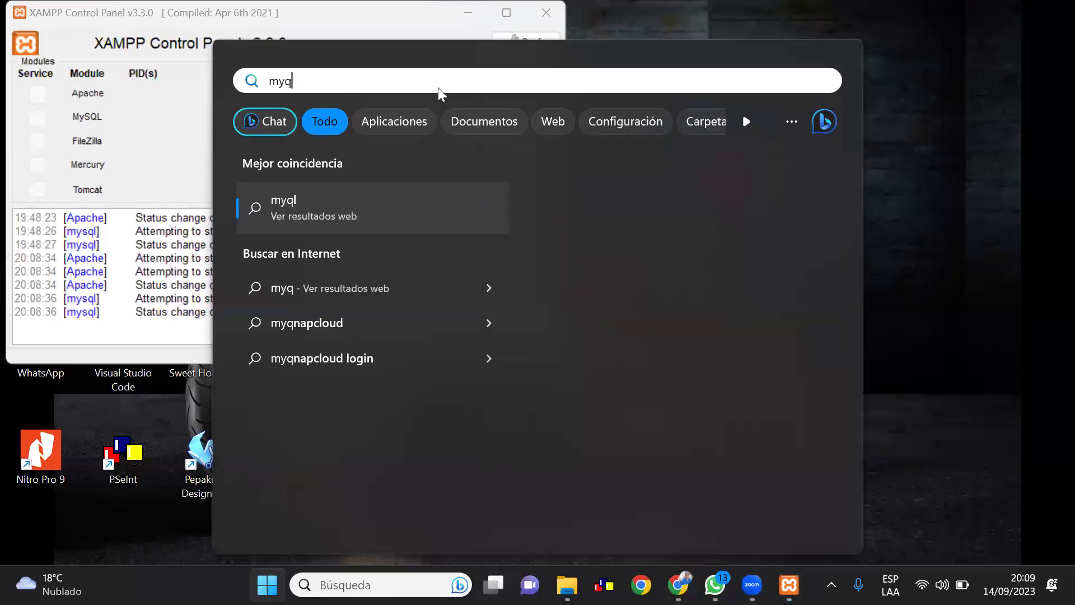
text(l)
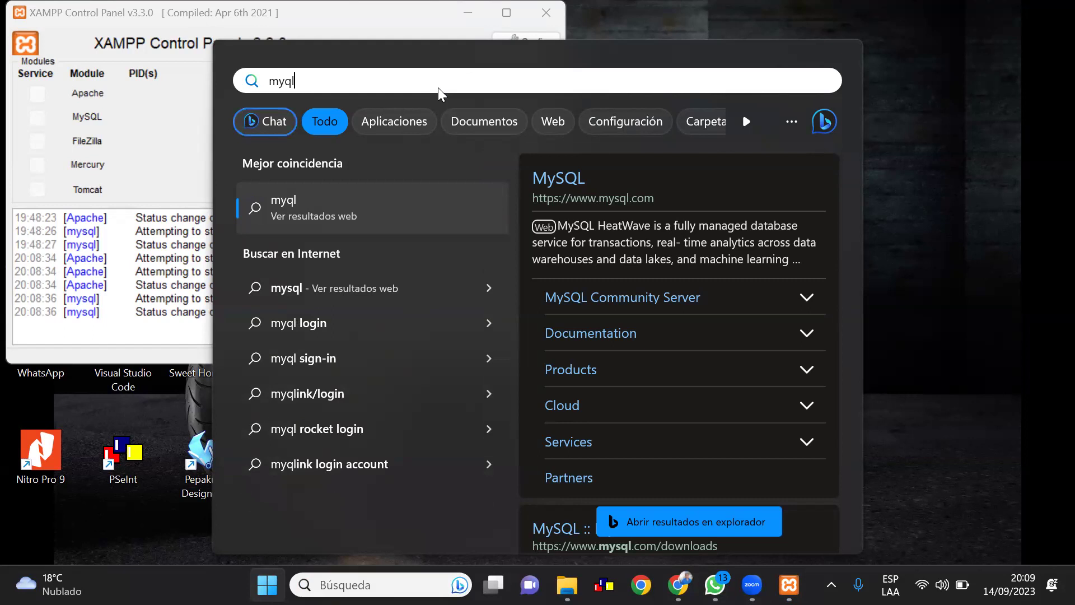
click(287, 83)
text(s)
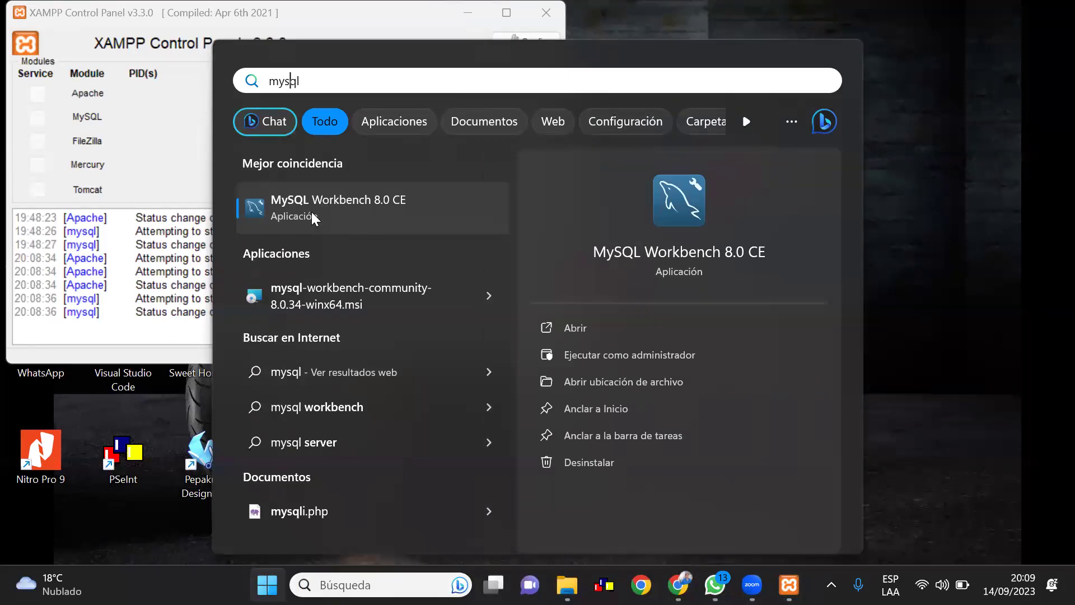
Launch MySQL Workbench 8.0 CE and abandon a new-connection setup
click(308, 217)
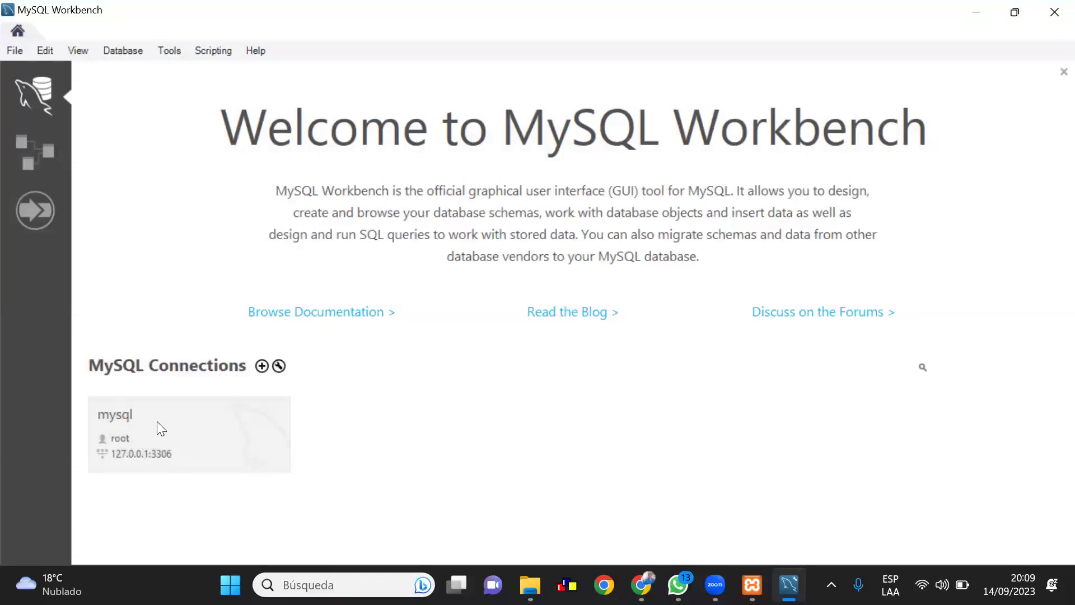
click(262, 367)
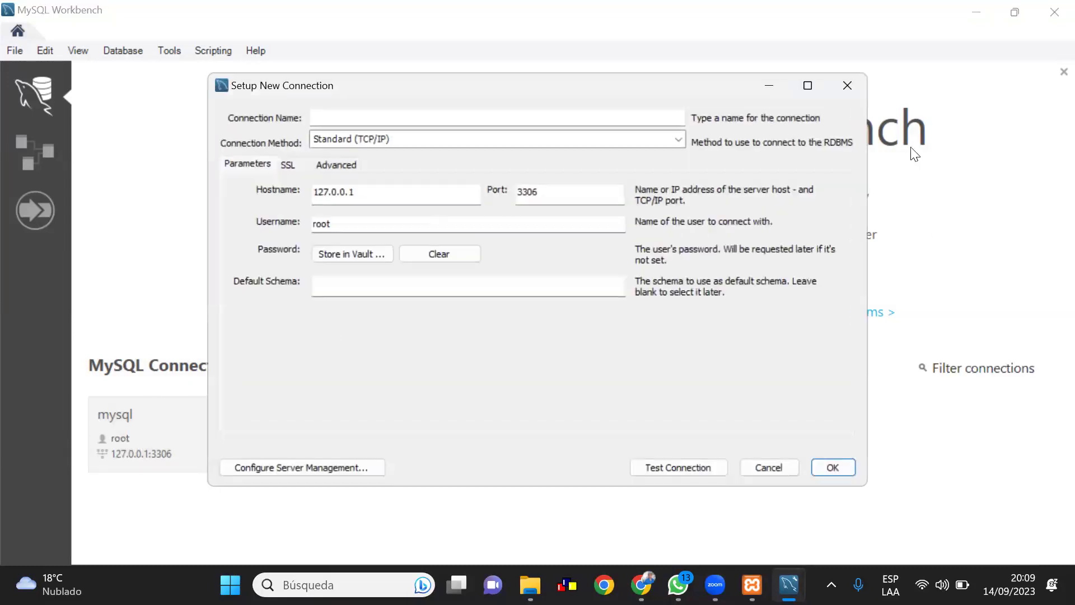
click(847, 86)
Open the saved mysql root connection and dismiss the management-access and unhandled-exception errors
click(119, 419)
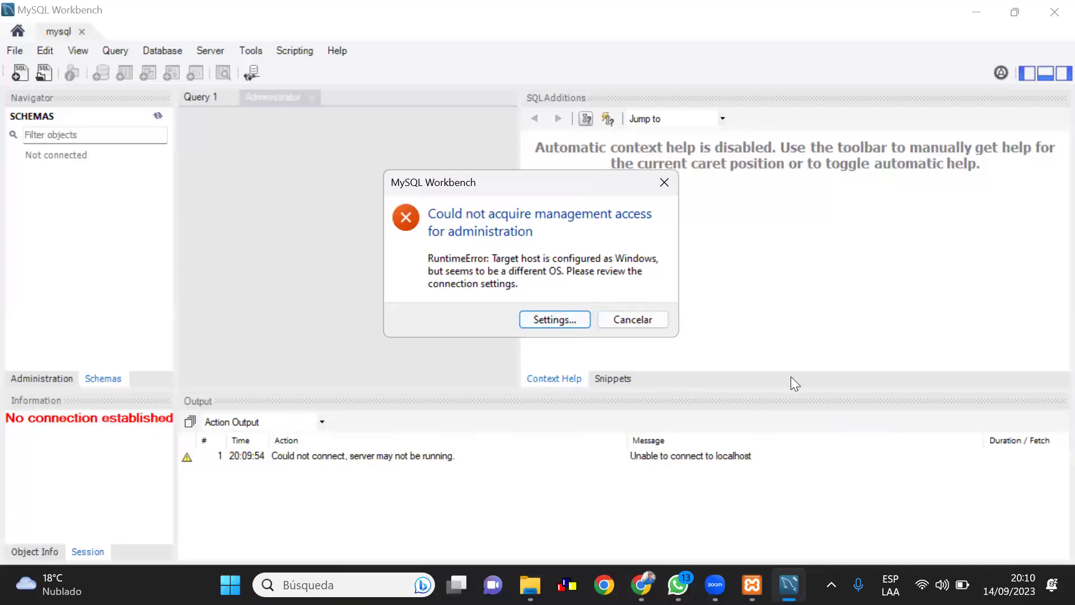
click(608, 317)
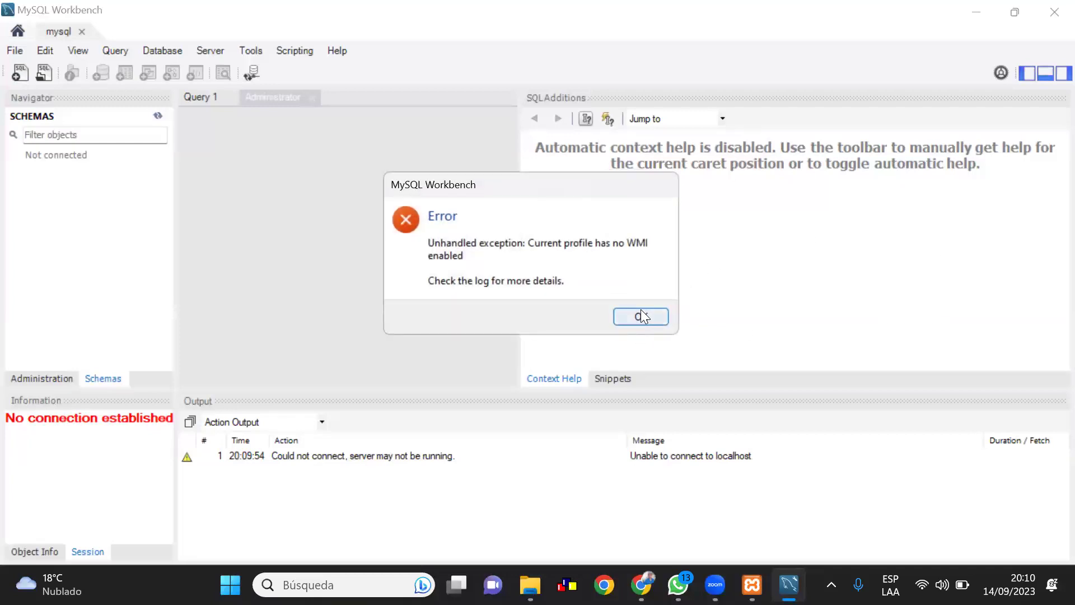
click(640, 315)
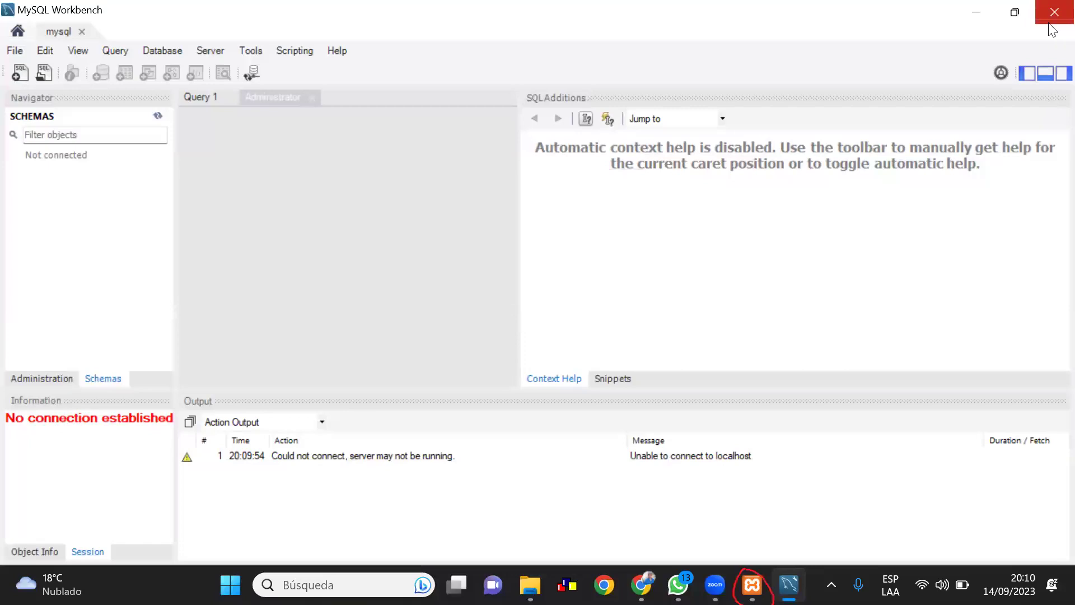
Start the MySQL module in XAMPP so it runs on port 3306
click(752, 585)
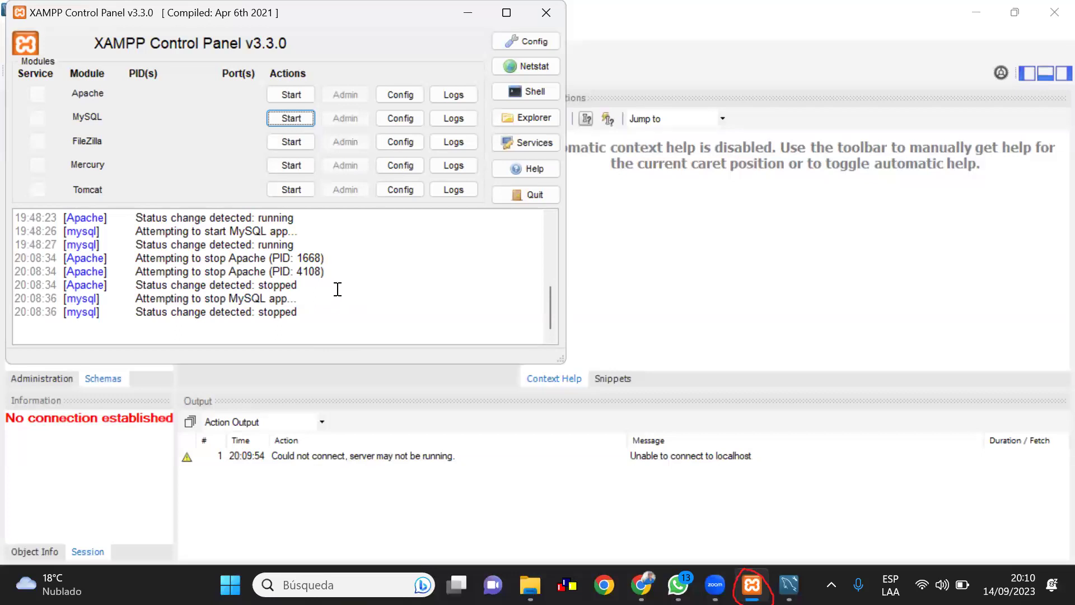
drag(271, 117, 282, 111)
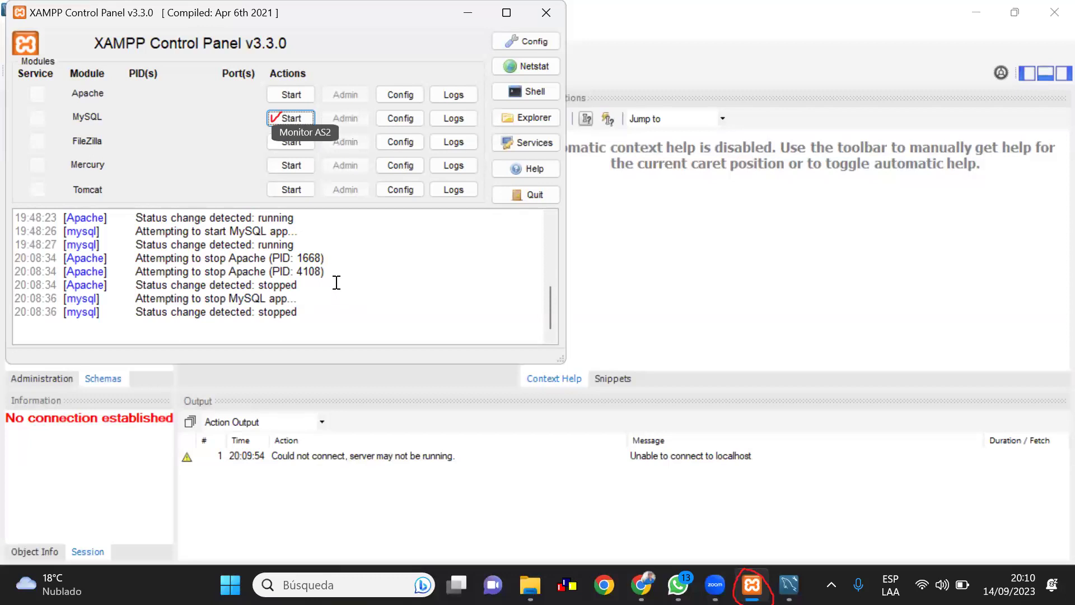
click(273, 115)
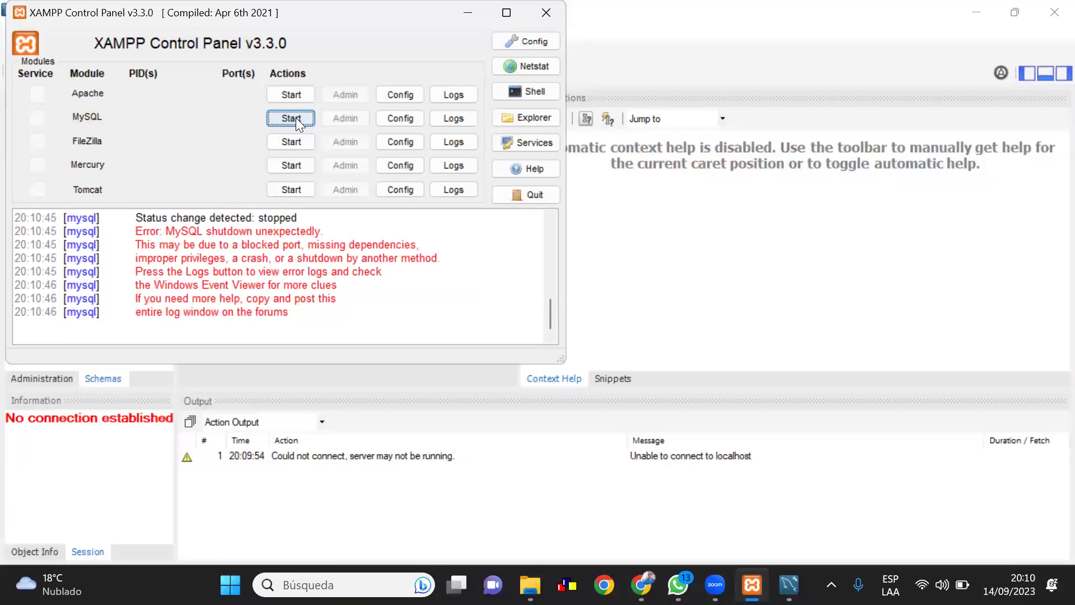
click(296, 119)
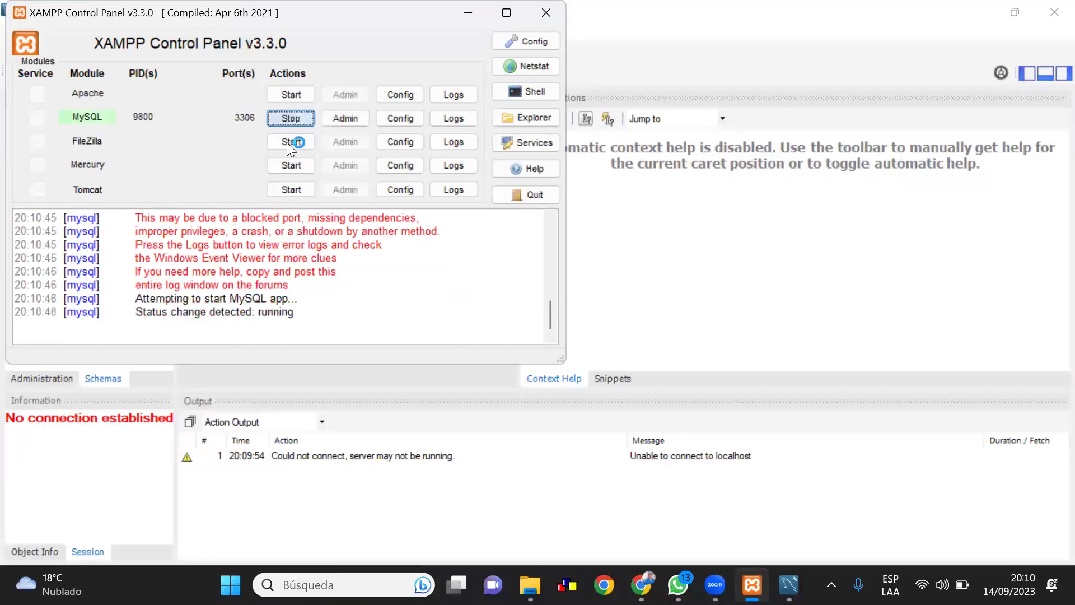
Start then stop Apache, and minimize the XAMPP Control Panel
drag(279, 95, 289, 93)
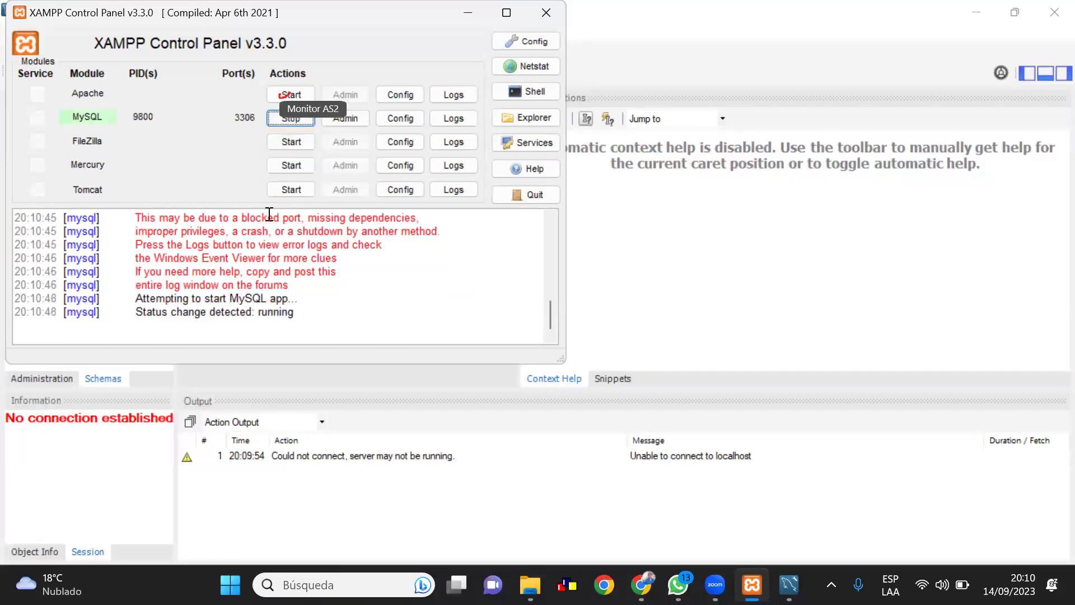
click(300, 95)
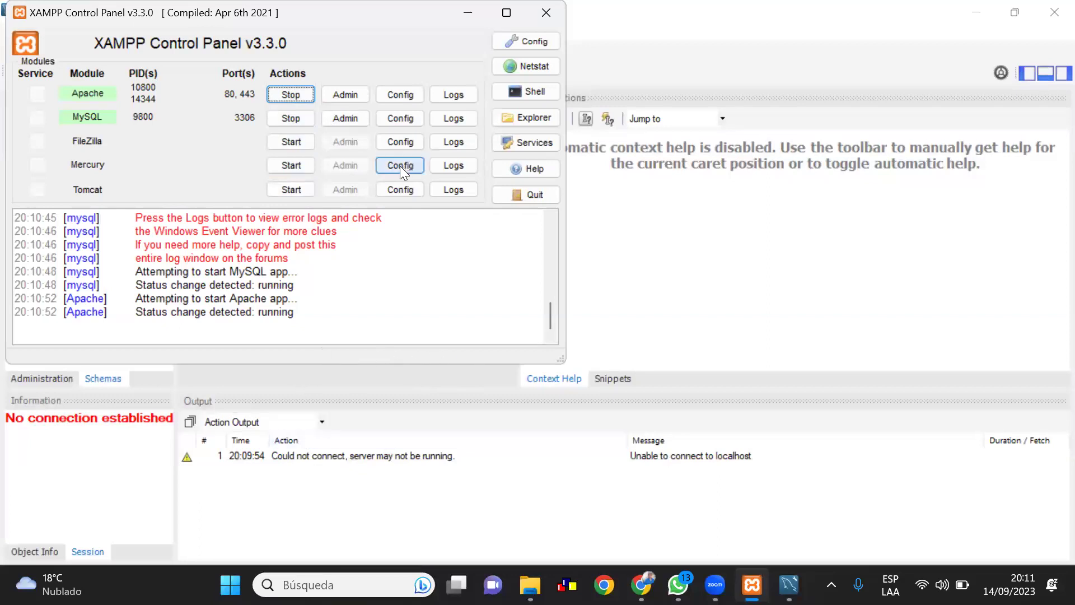
click(286, 95)
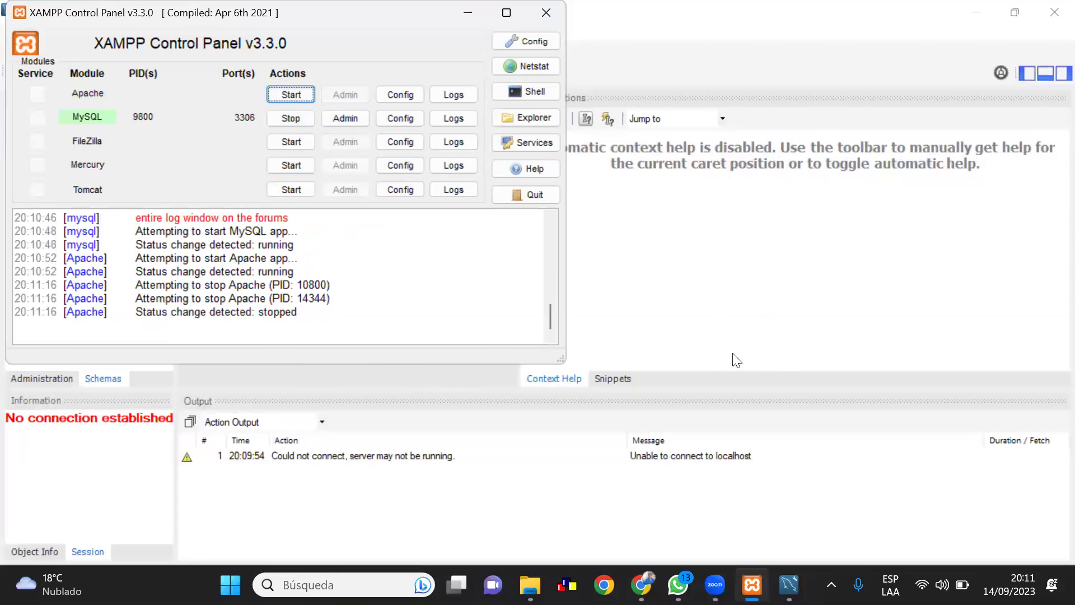
click(452, 24)
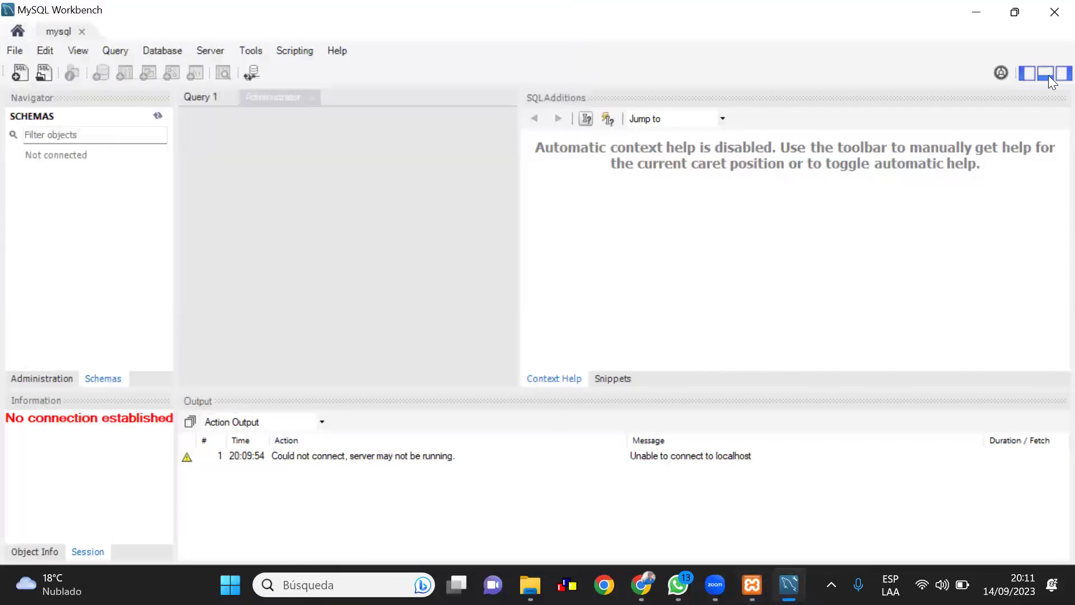
Close the unconnected Workbench and relaunch MySQL Workbench 8.0 CE via a 'mys' Start search
click(1054, 12)
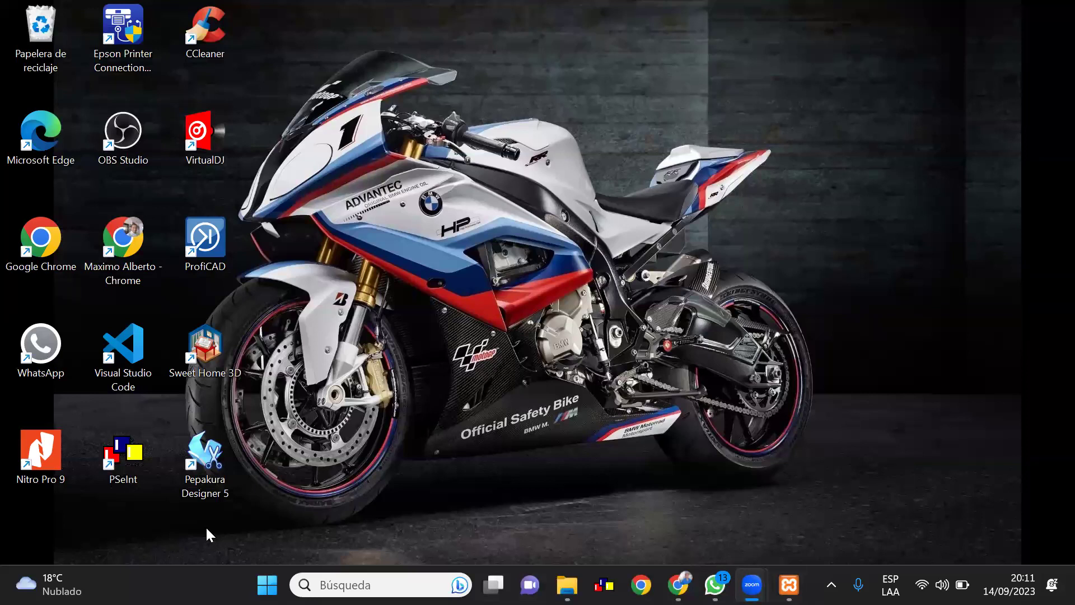
click(267, 585)
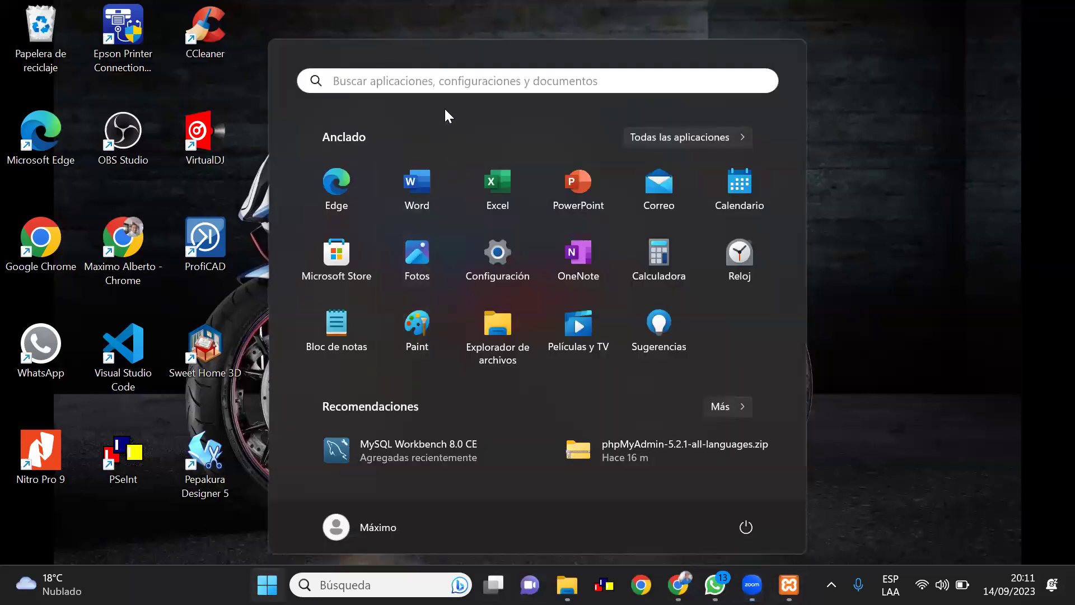
click(440, 81)
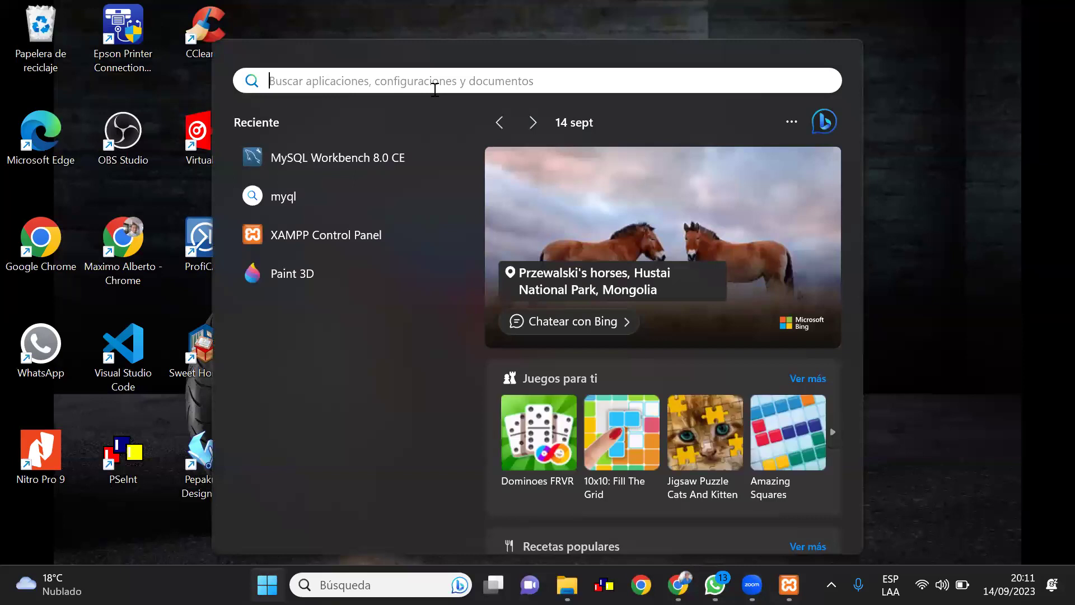
text(mys)
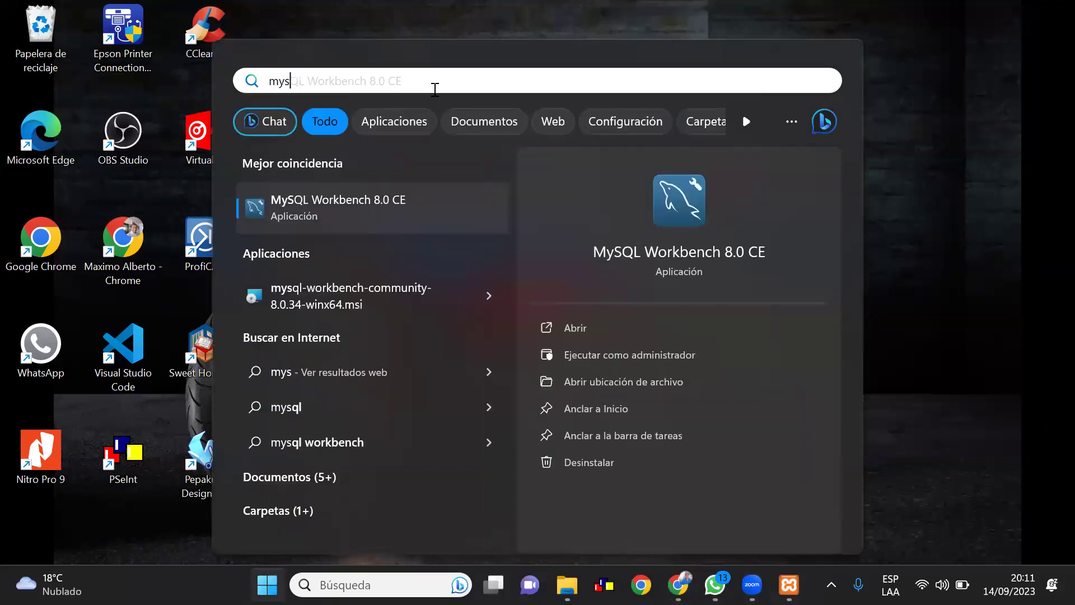
click(364, 202)
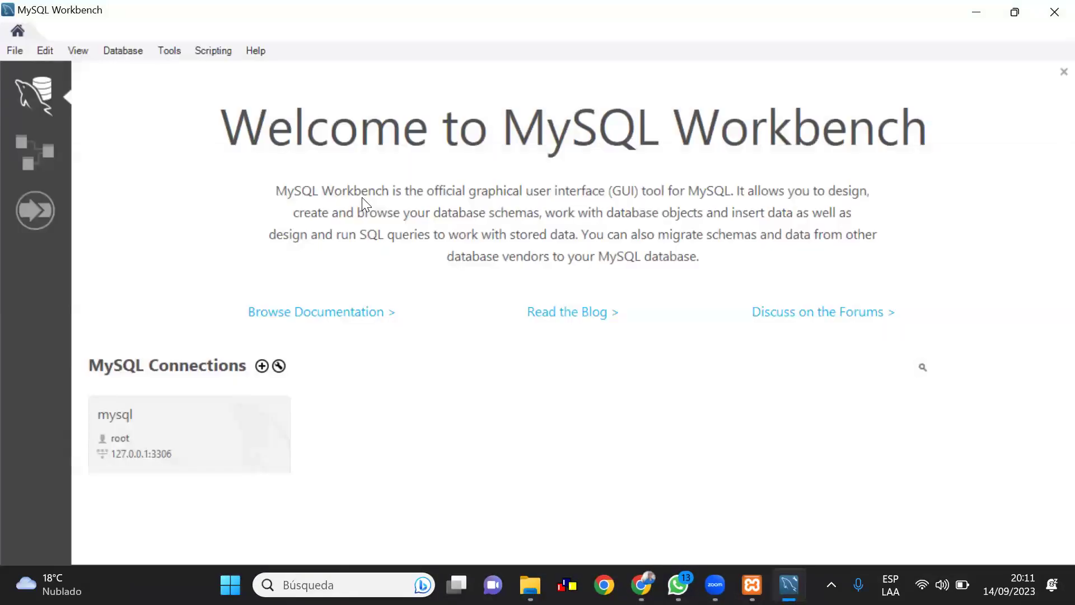
Open the mysql root connection, choosing Continue Anyway past the server version warning
click(145, 437)
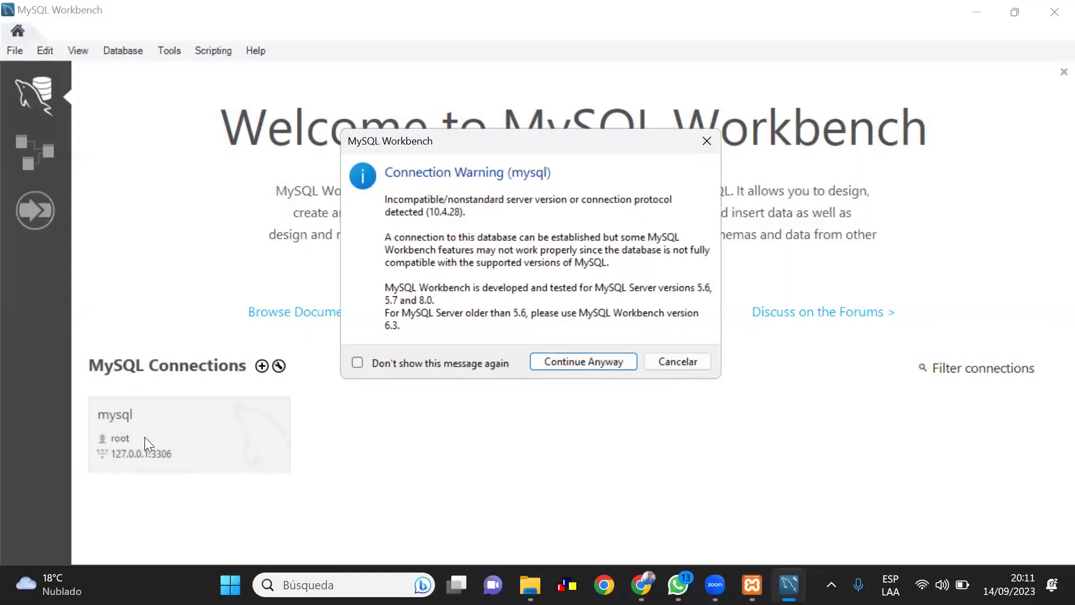
click(572, 364)
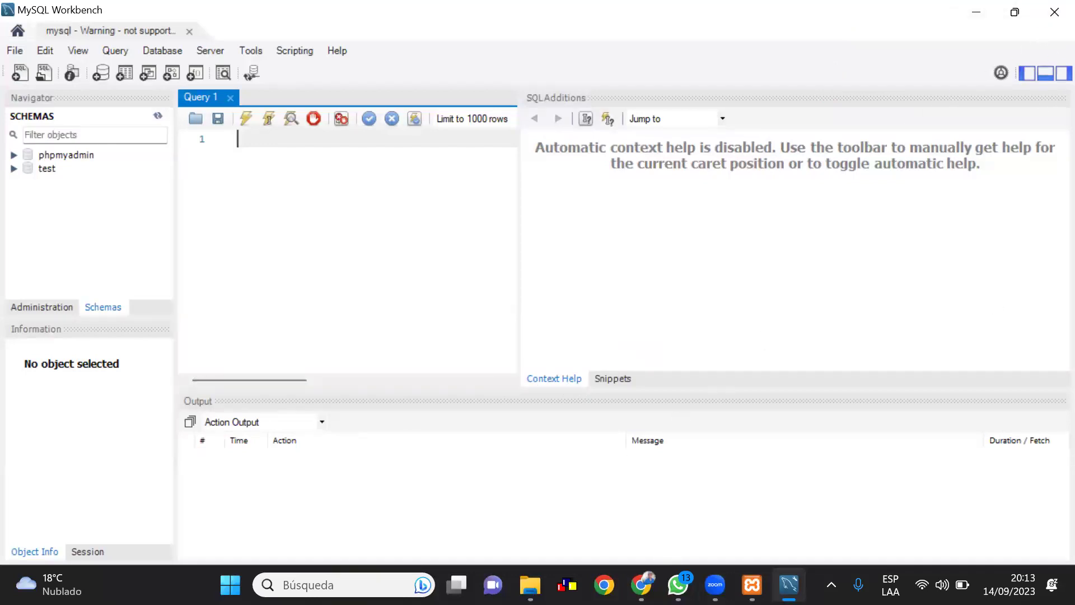
mouse_move(752, 585)
mouse_move(677, 584)
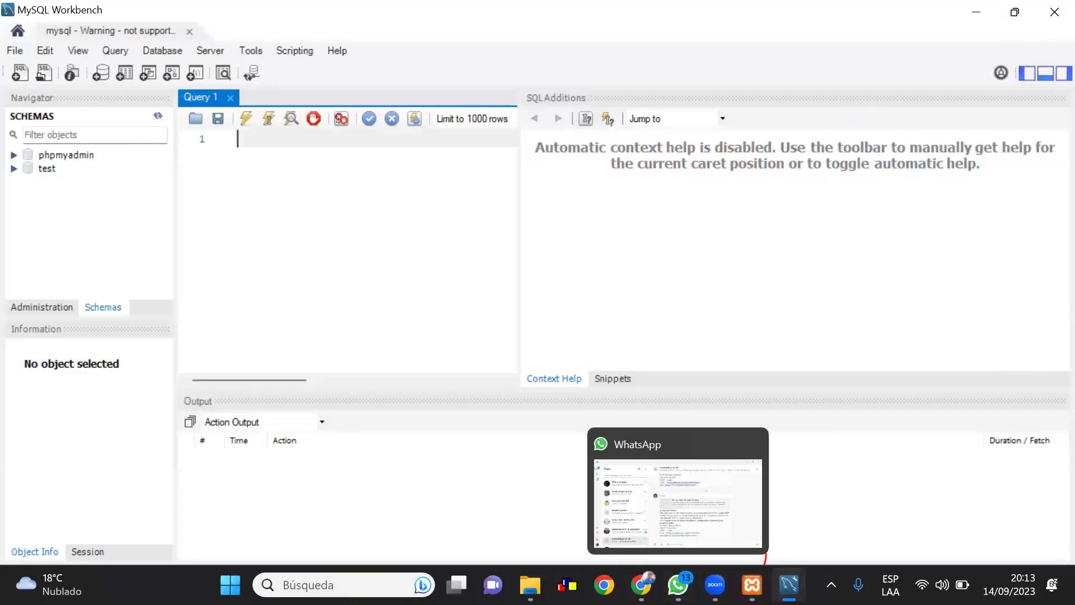
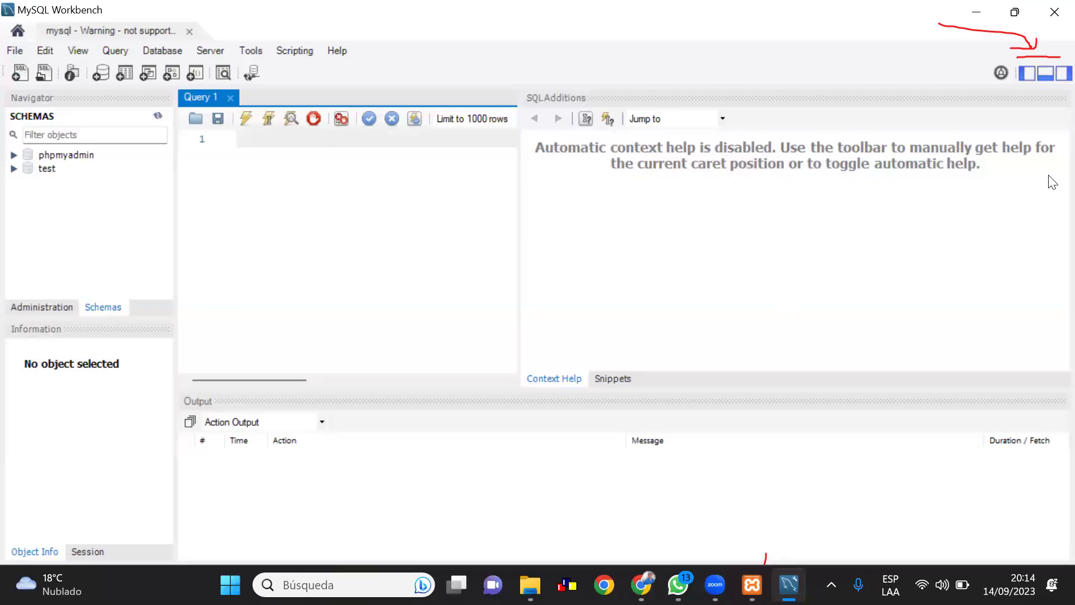
Toggle the schema navigator sidebar and the output panel off and back on
click(1031, 74)
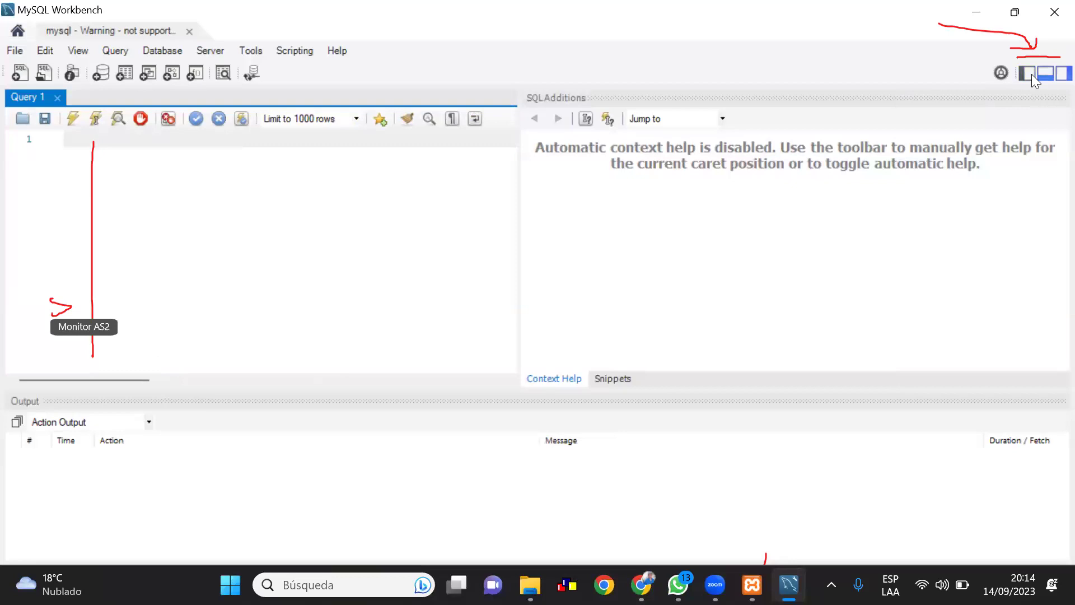
click(1032, 74)
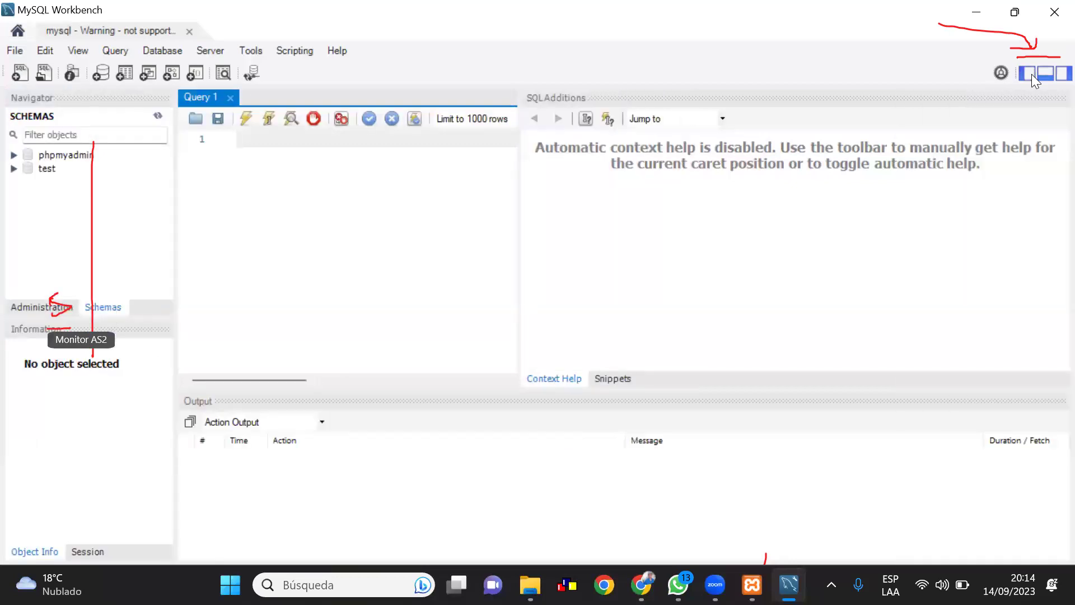
click(1032, 74)
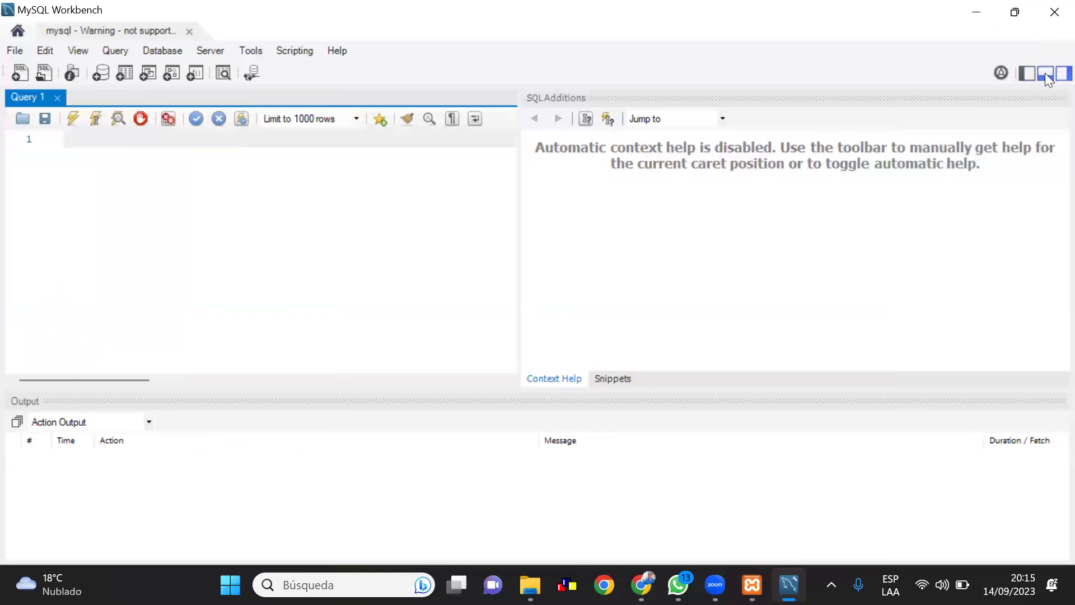
click(1045, 73)
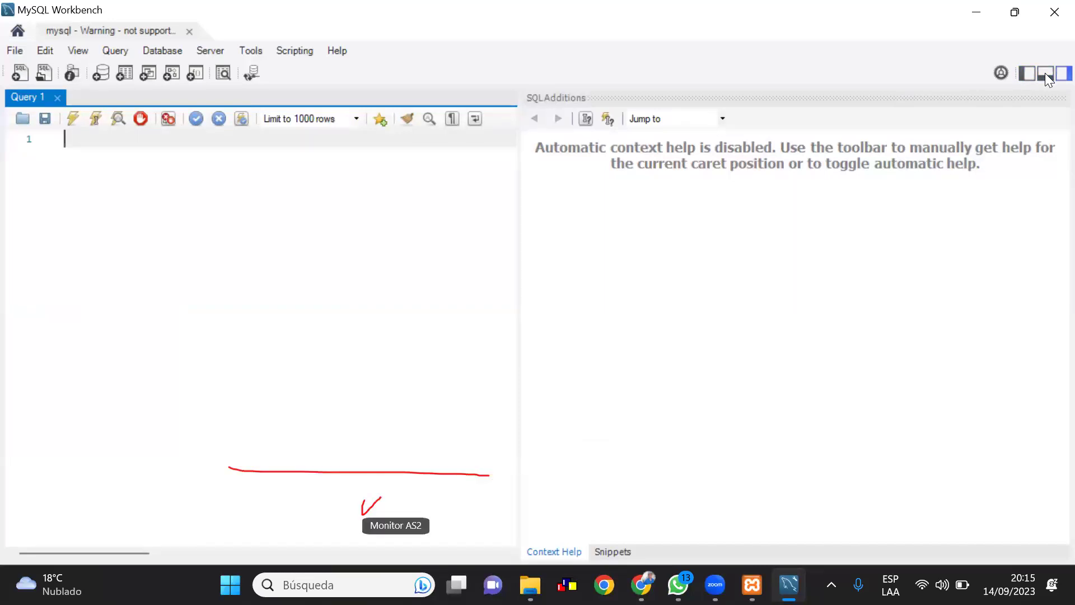
click(1045, 73)
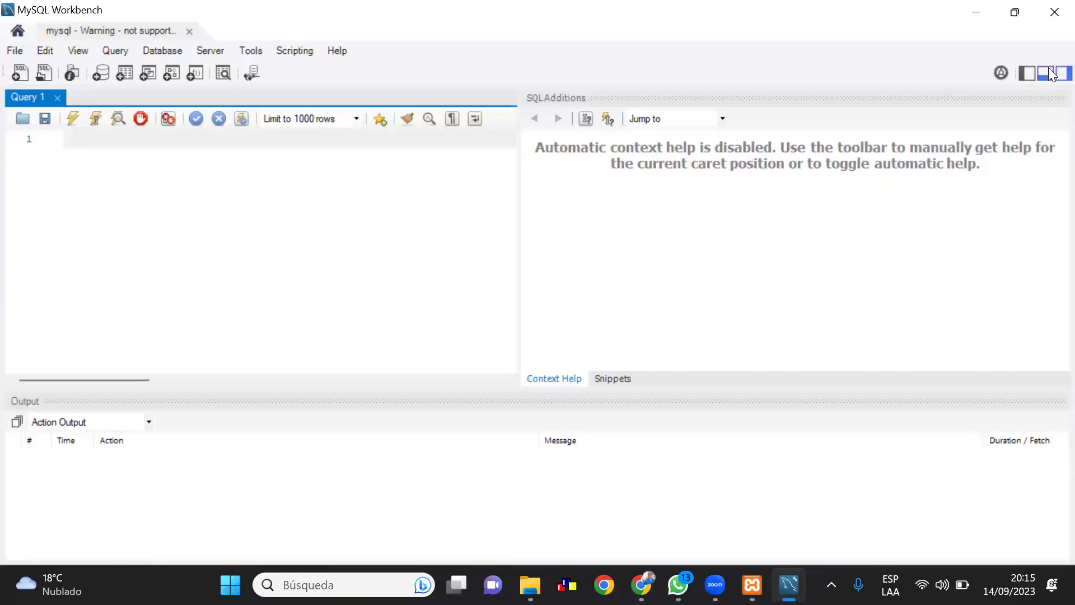
Hide the SQL Additions panel and restore the schema navigator sidebar
click(1052, 74)
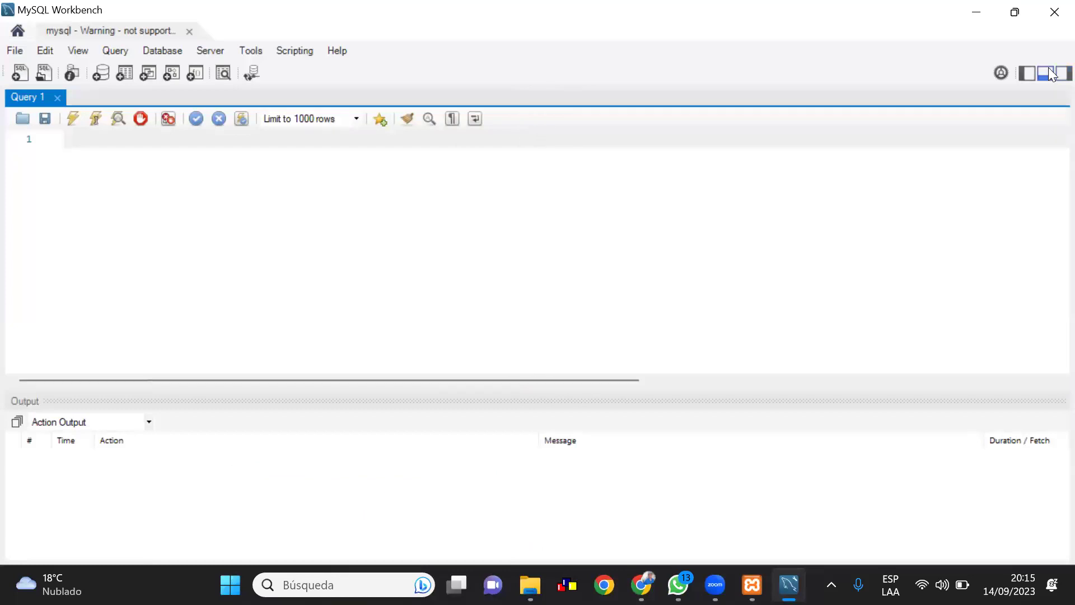
click(1052, 74)
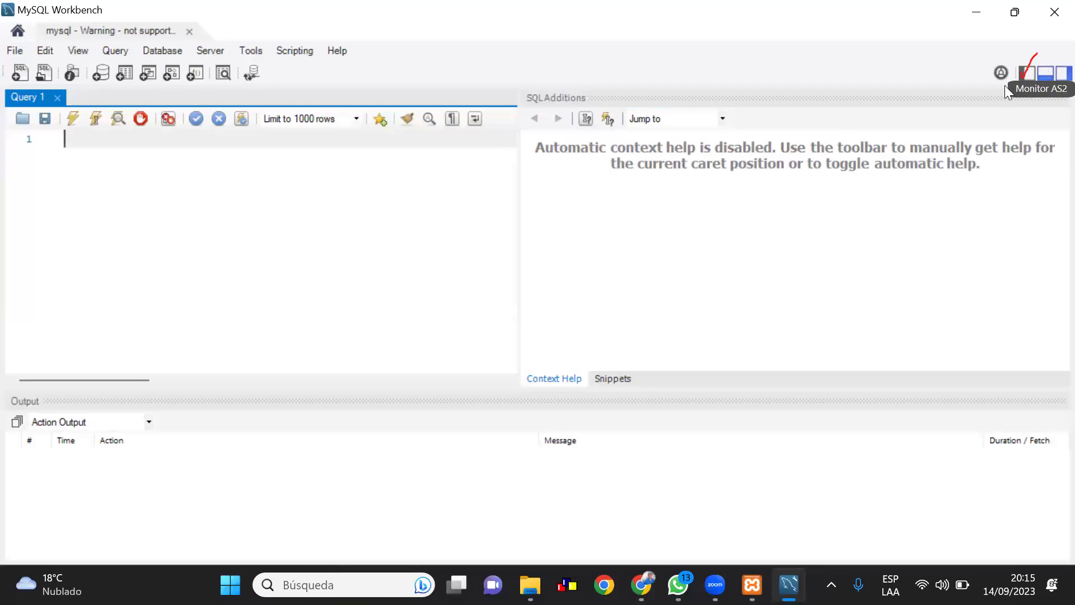
click(1051, 79)
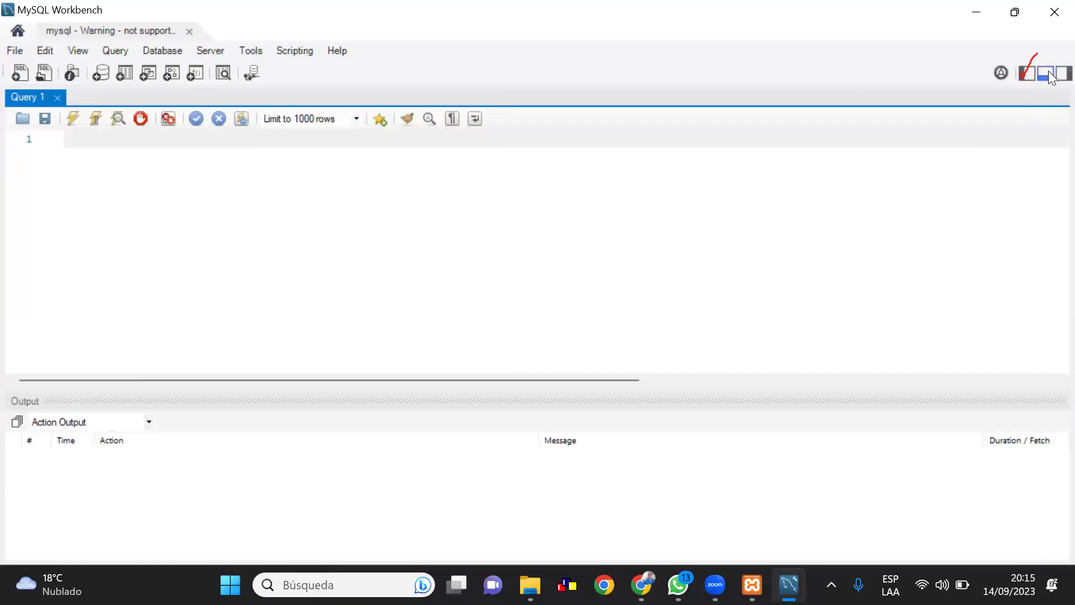
click(1023, 75)
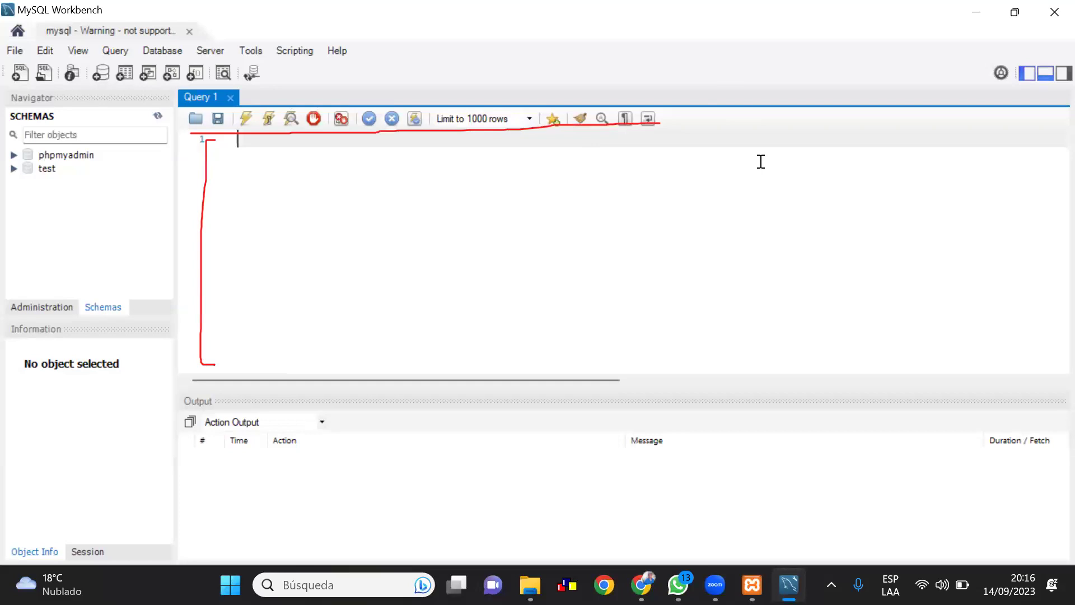
drag(217, 109, 211, 112)
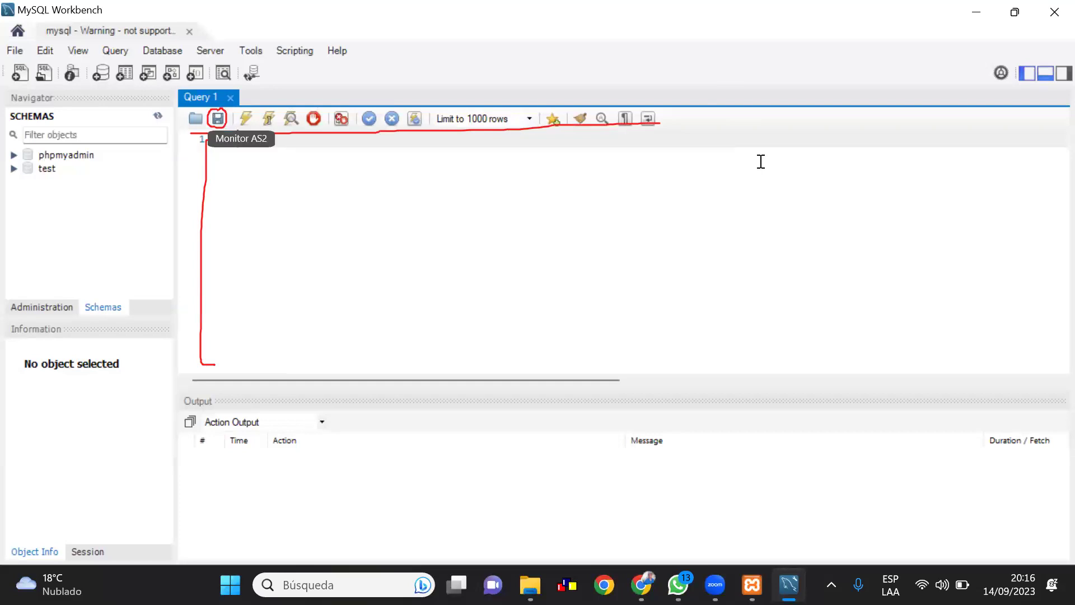
drag(235, 109, 273, 94)
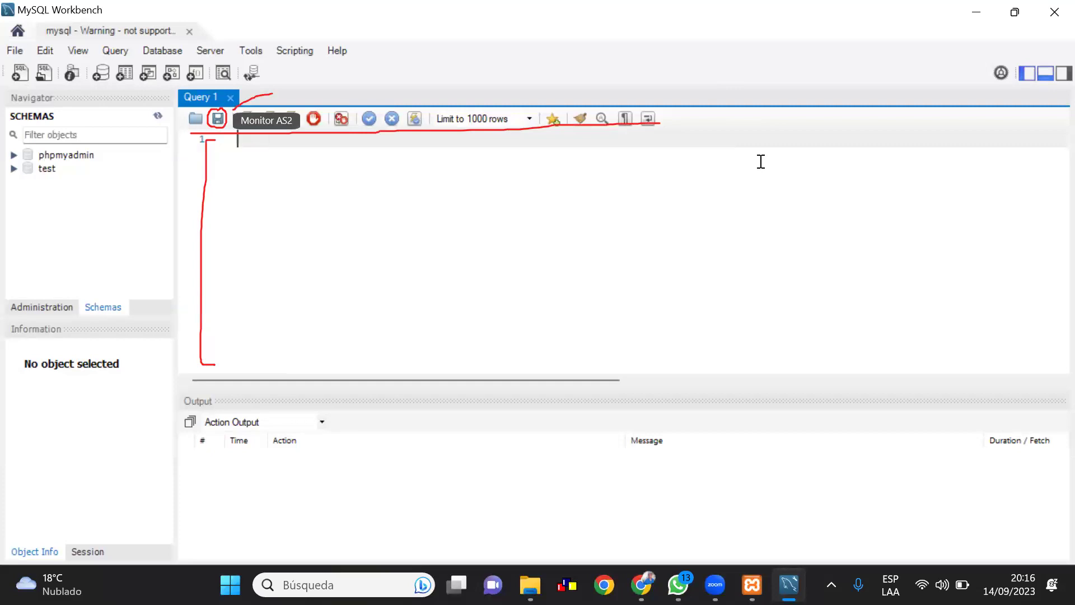
mouse_move(305, 78)
mouse_down()
mouse_move(299, 85)
mouse_move(323, 87)
mouse_move(335, 70)
mouse_up()
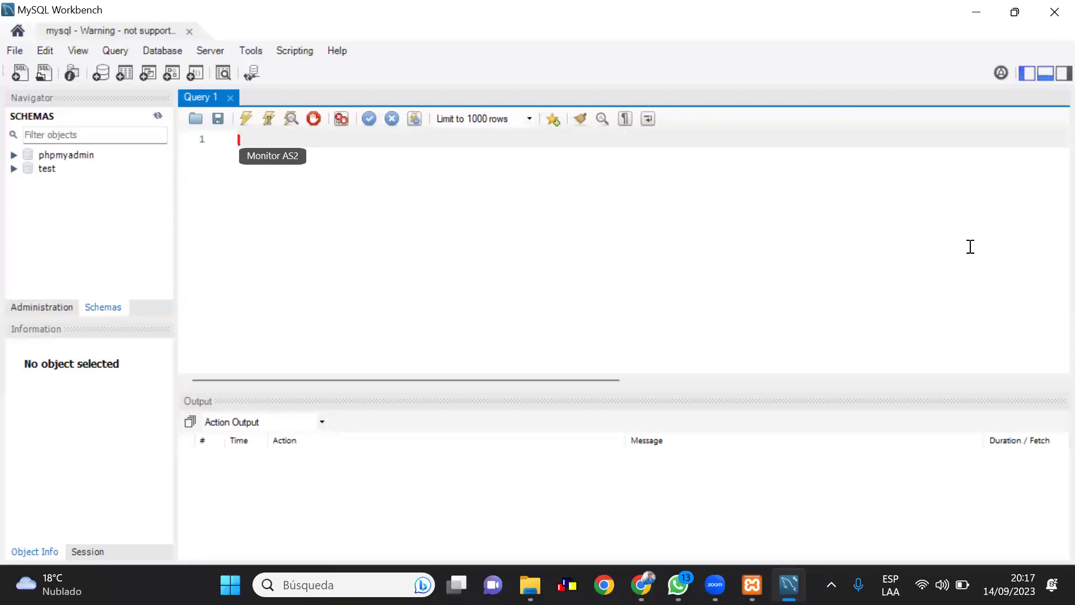
Write create database dbprueba; on line 1 and select the whole statement
text(reate)
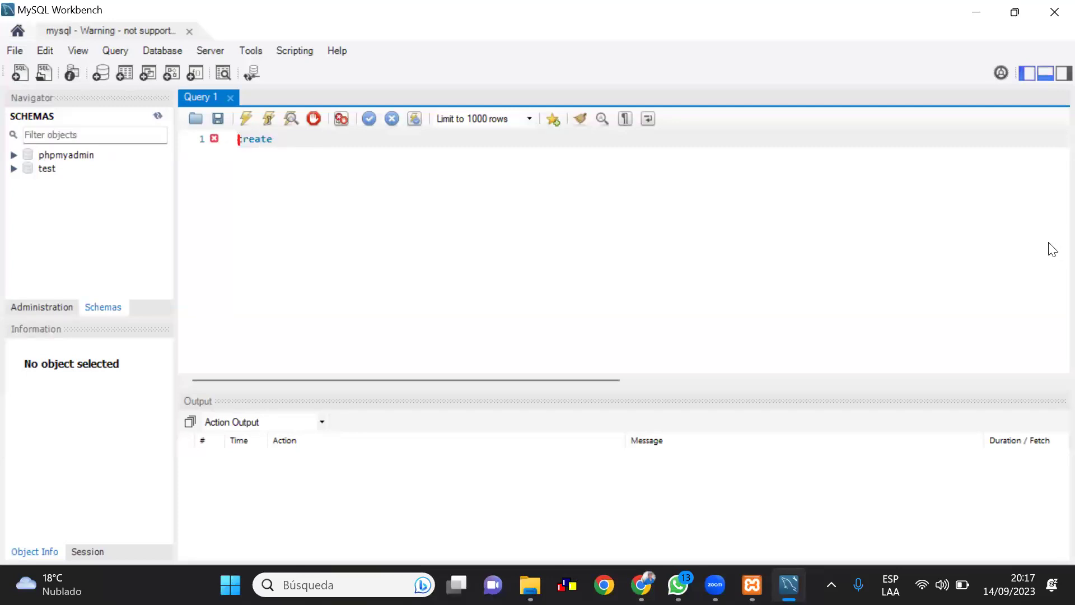
text(dat)
text(a)
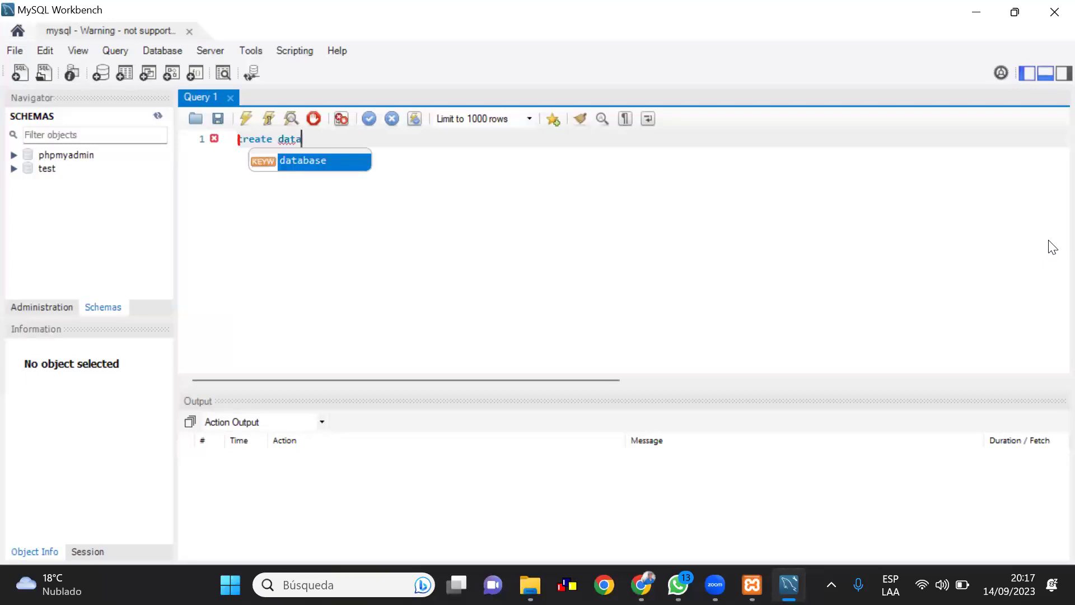
text(bad)
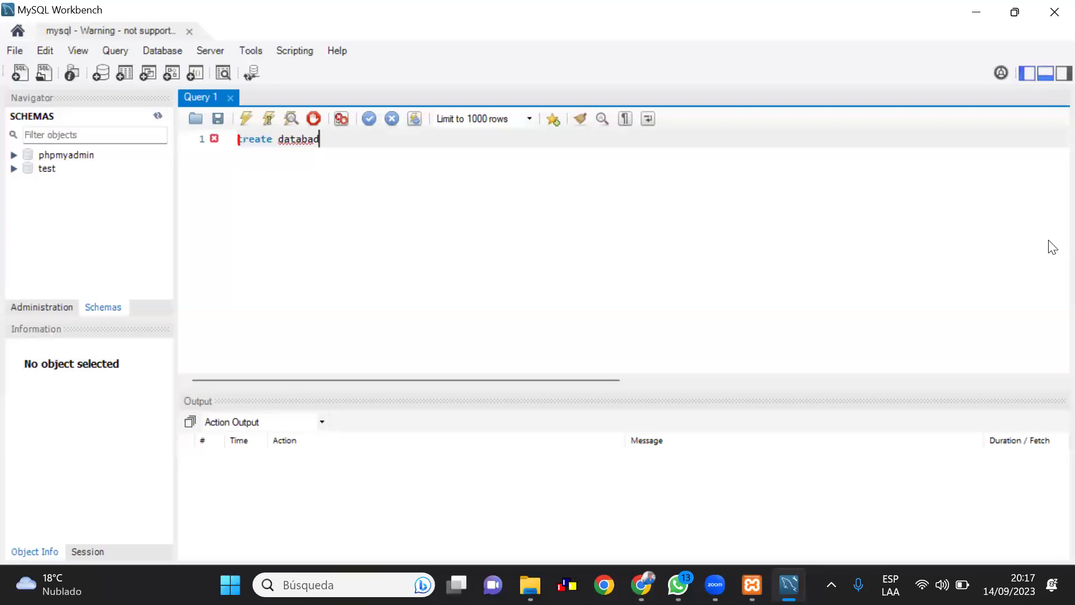
key(BackSpace)
text(se dbpr)
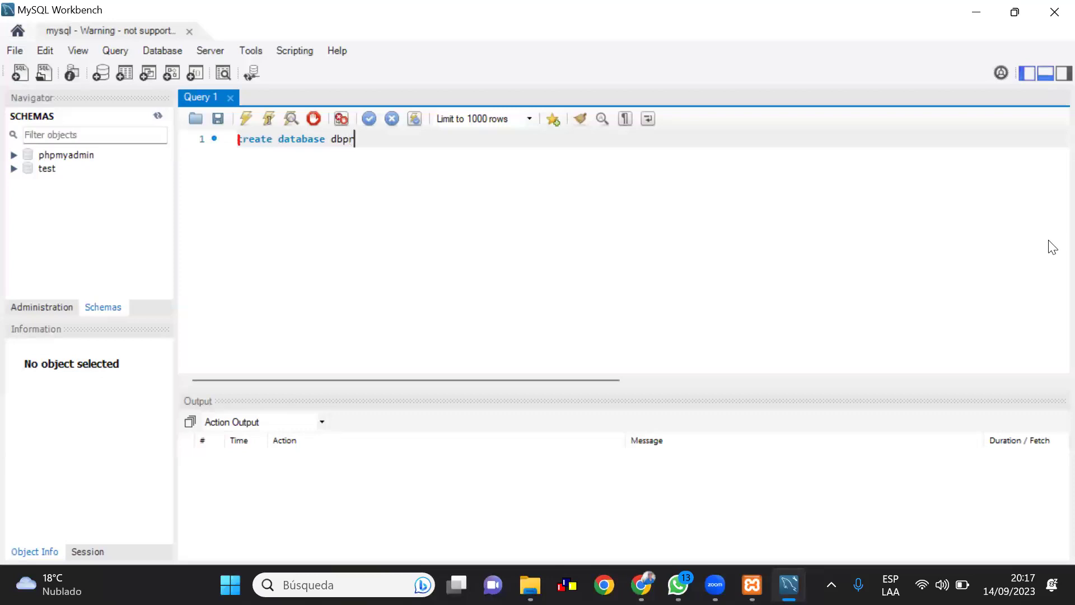
text(ueba)
text(;)
drag(391, 139, 240, 144)
key(End)
Run create database dbprueba;, refresh the schema list, and add a new line below
shift+click(234, 146)
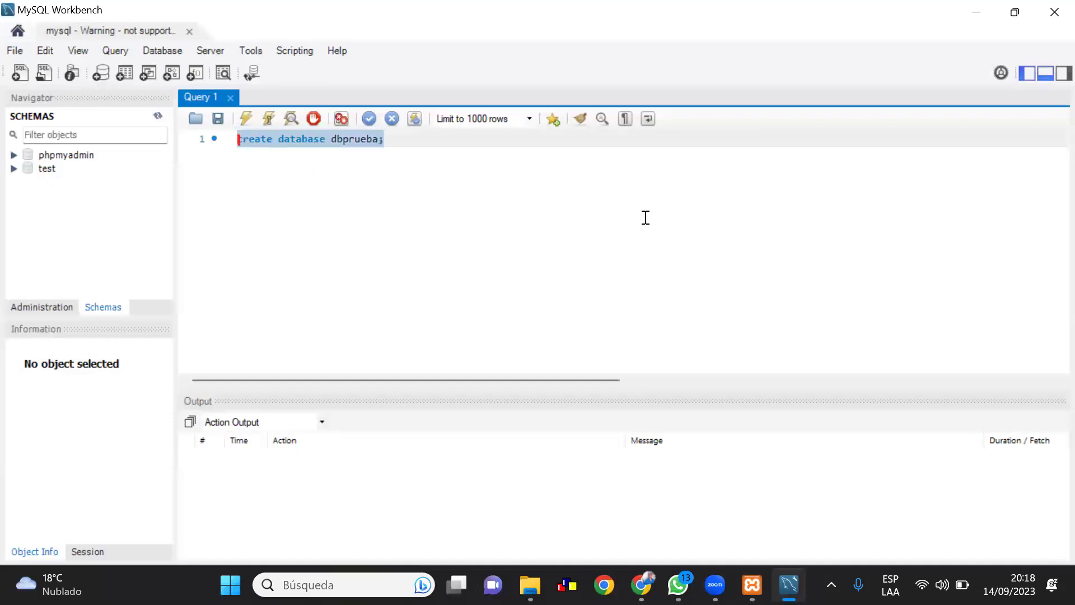
click(247, 117)
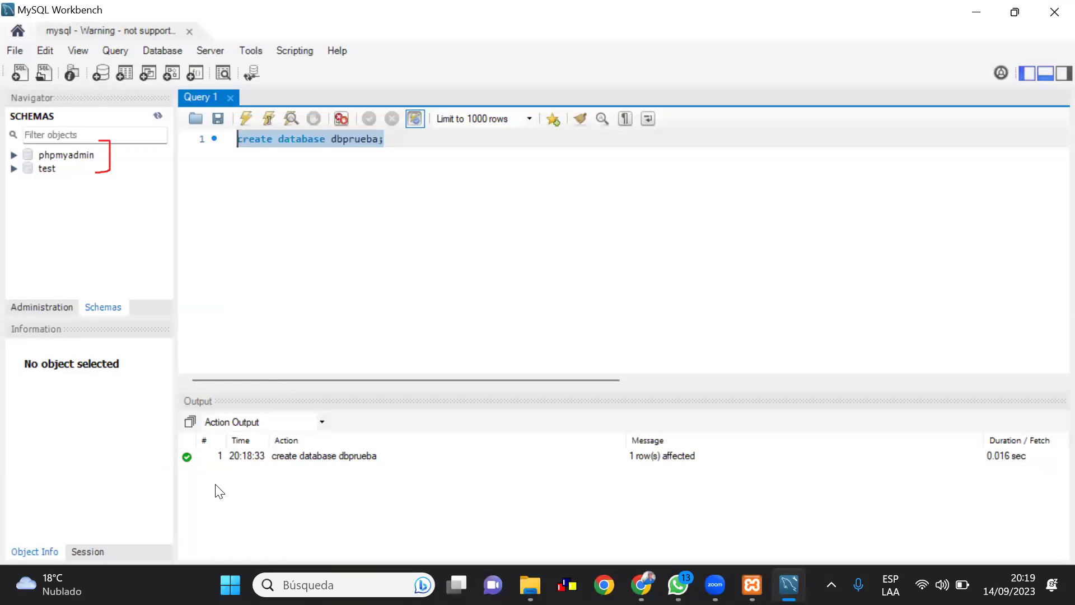
drag(142, 94, 143, 104)
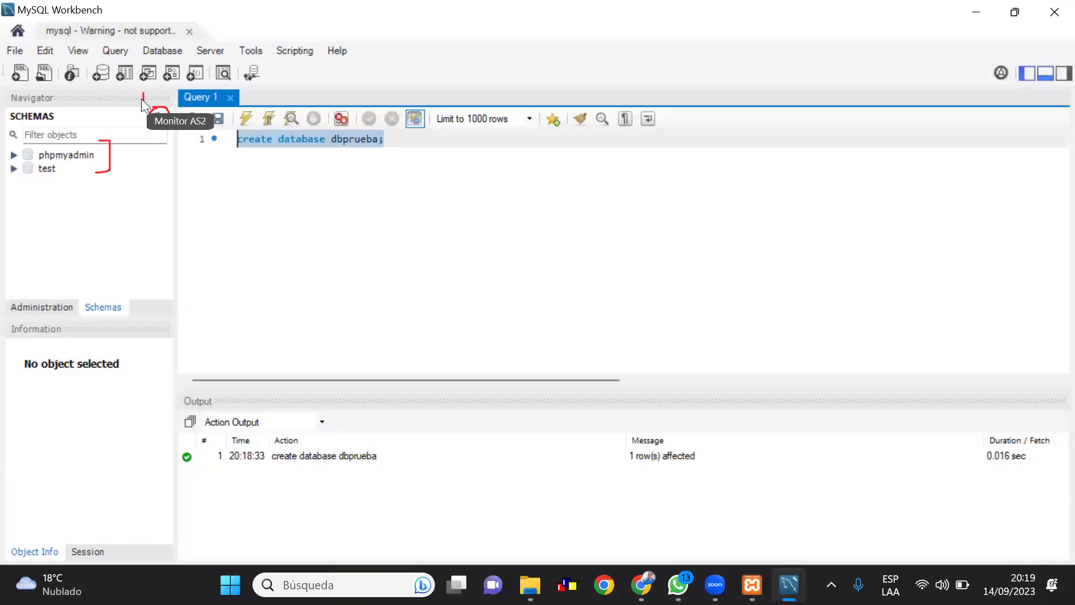
click(156, 113)
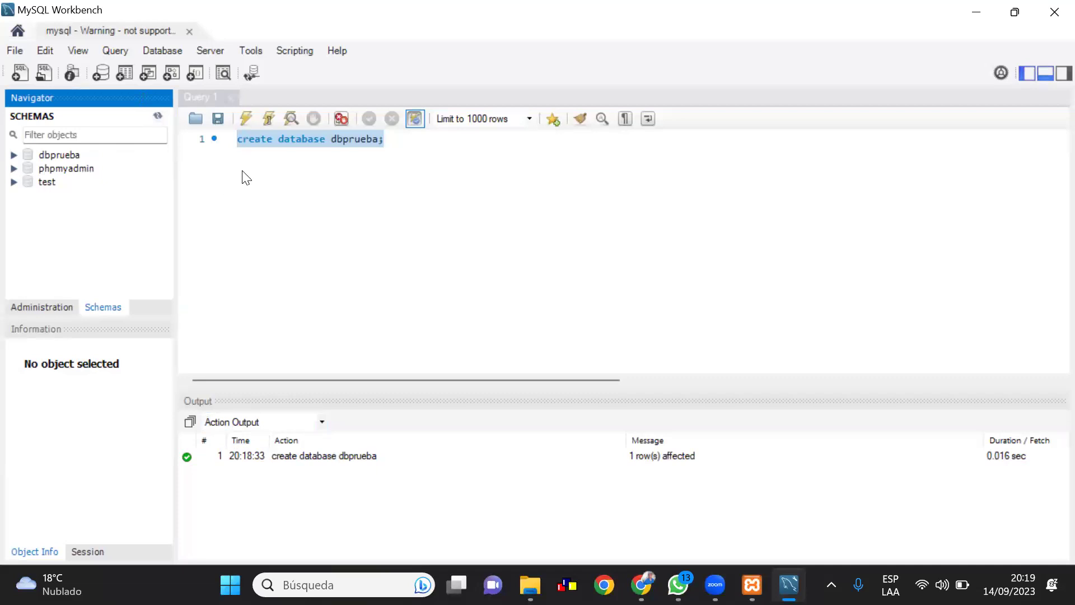
click(392, 148)
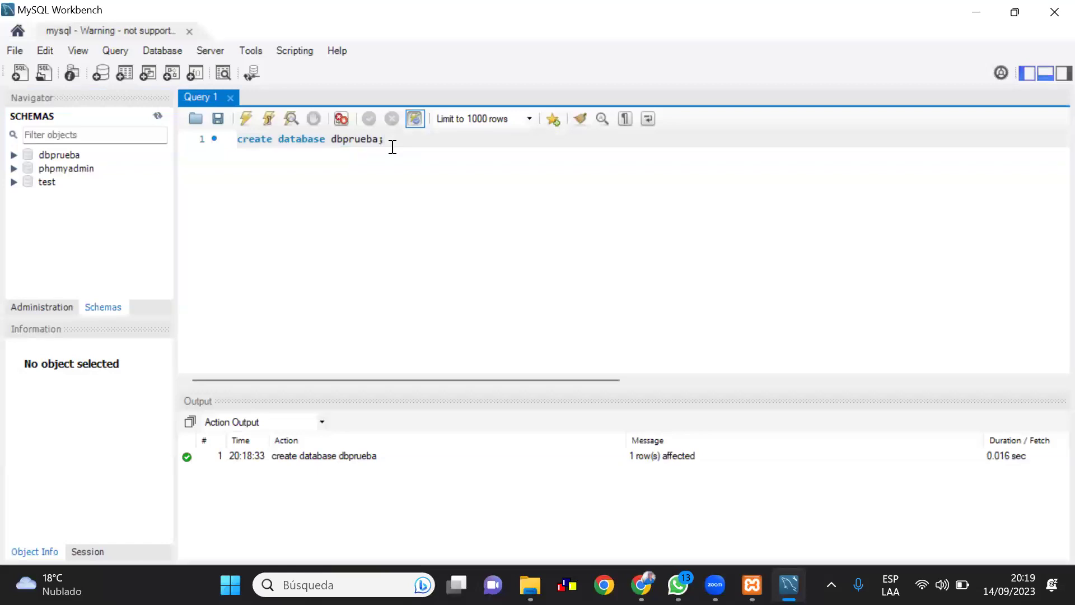
key(Return)
key(Return)
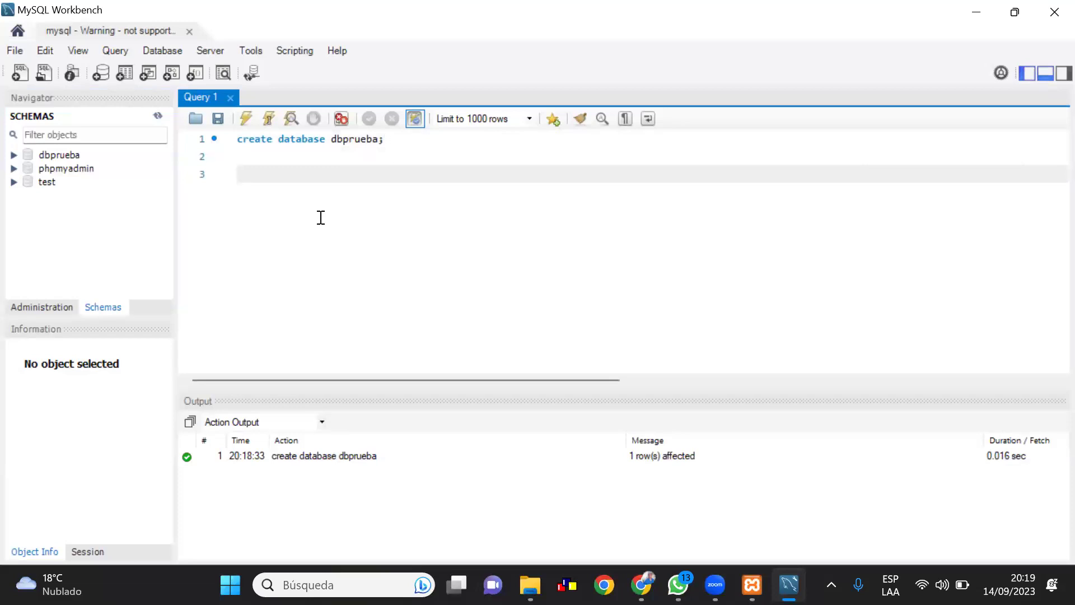
Type the statement create database ventas; on the new line
text(create data)
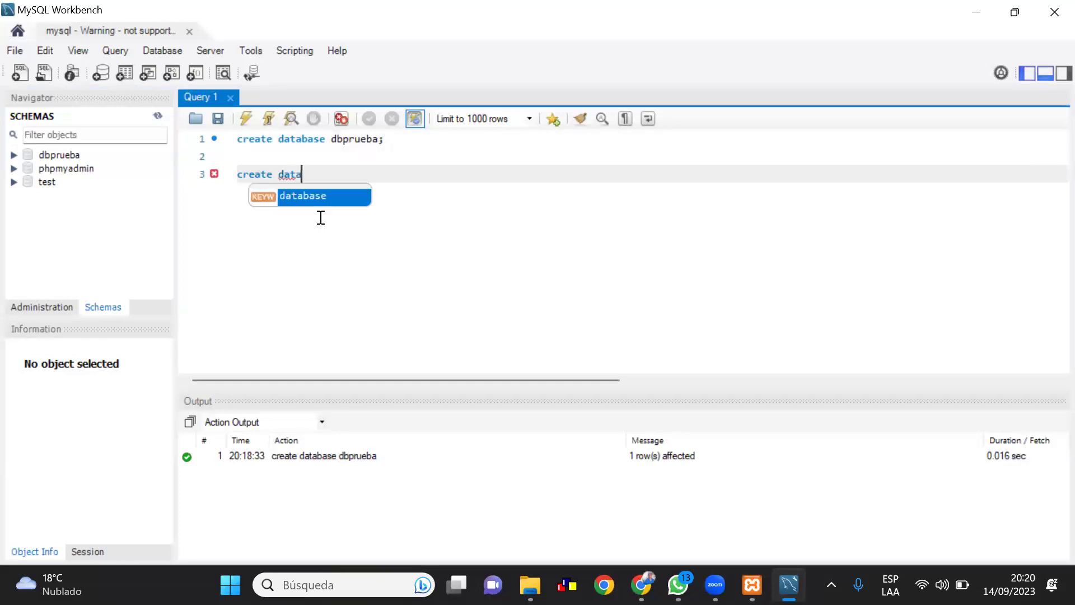
text(base )
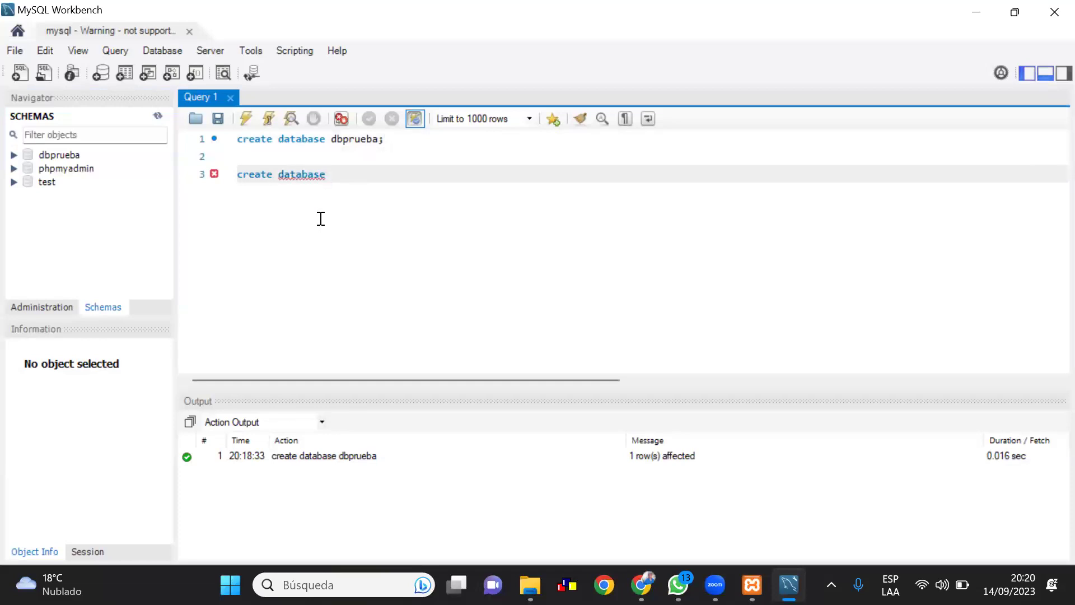
text(ven)
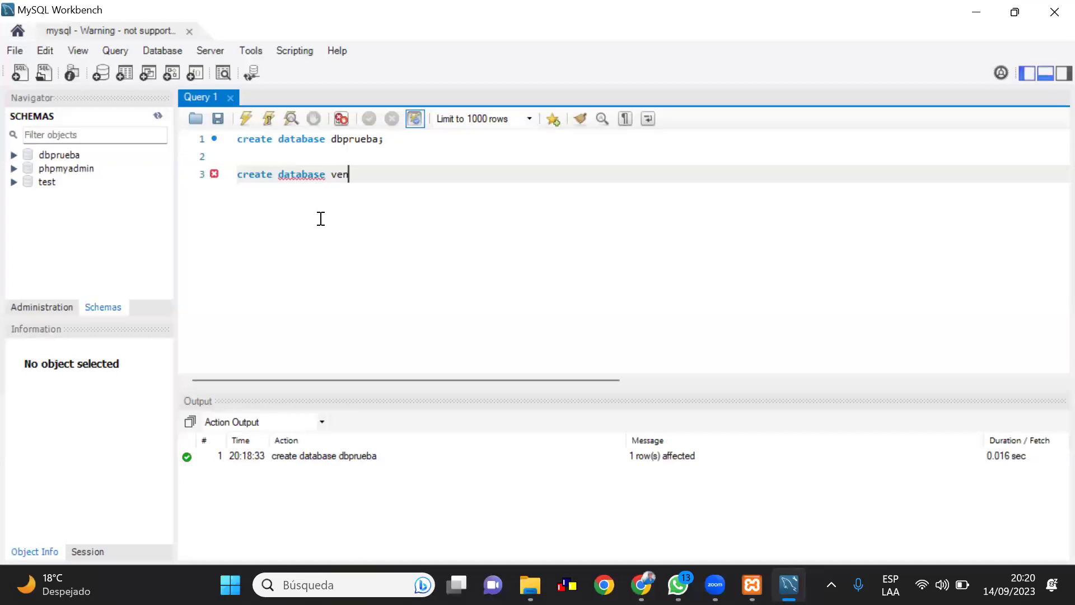
text(tas;)
Run only the ventas statement and refresh the schema list so ventas appears
drag(372, 175, 238, 175)
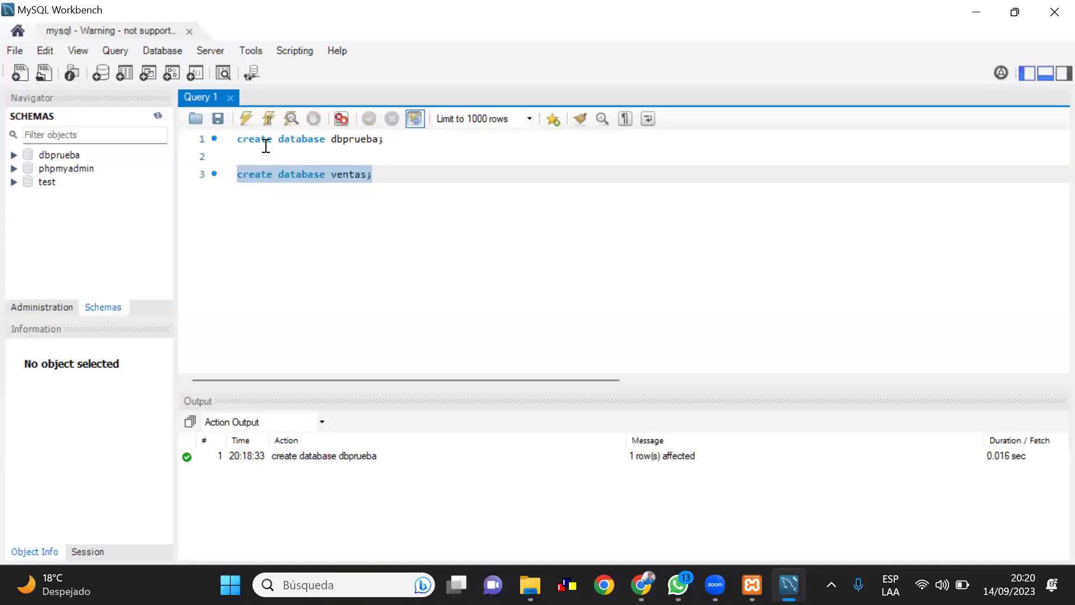
click(244, 121)
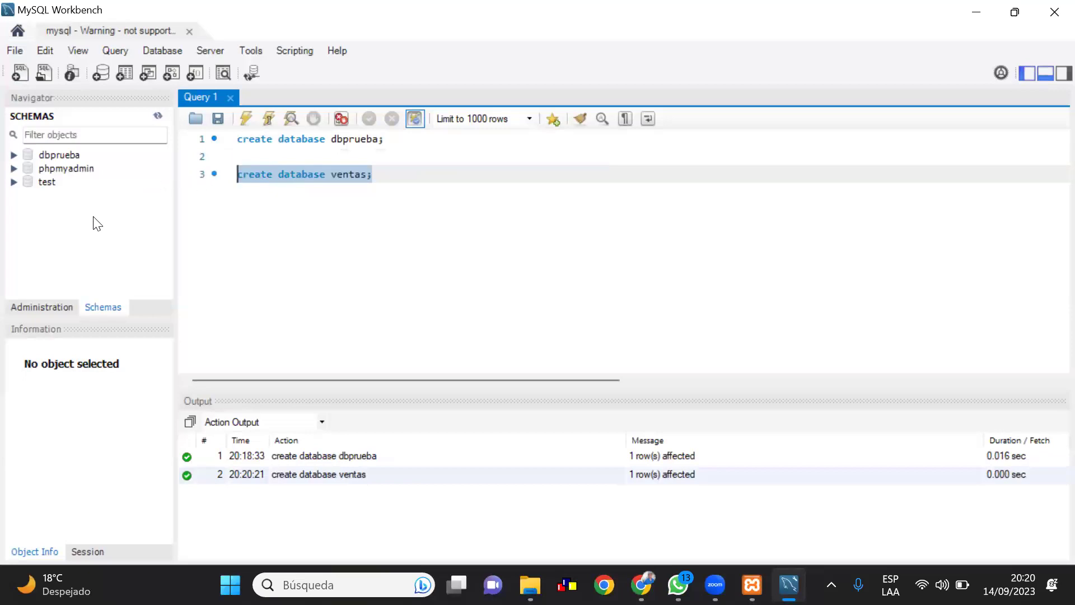
click(158, 114)
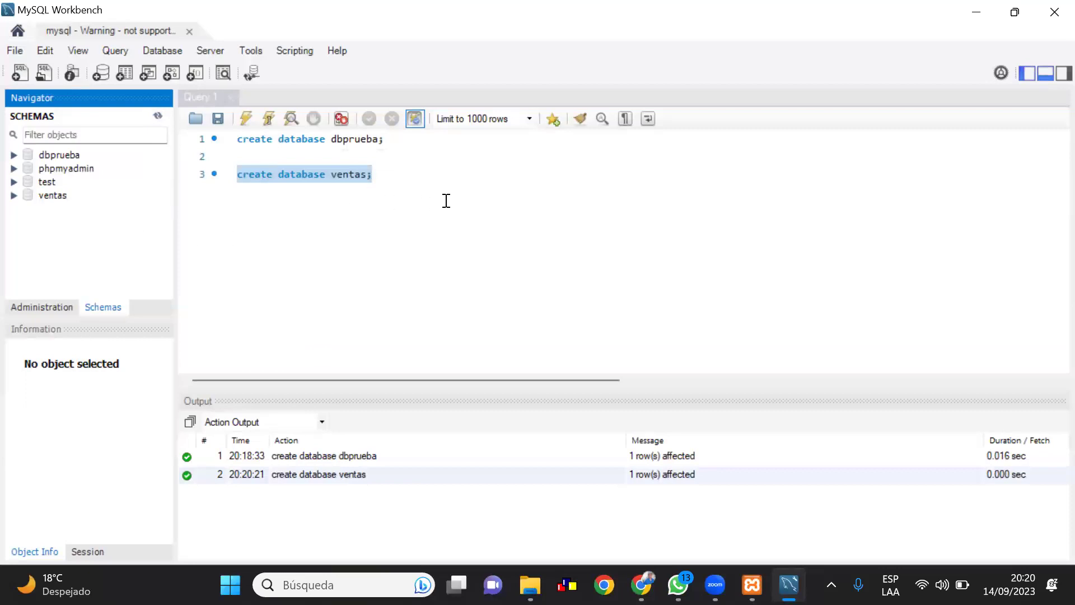
click(374, 173)
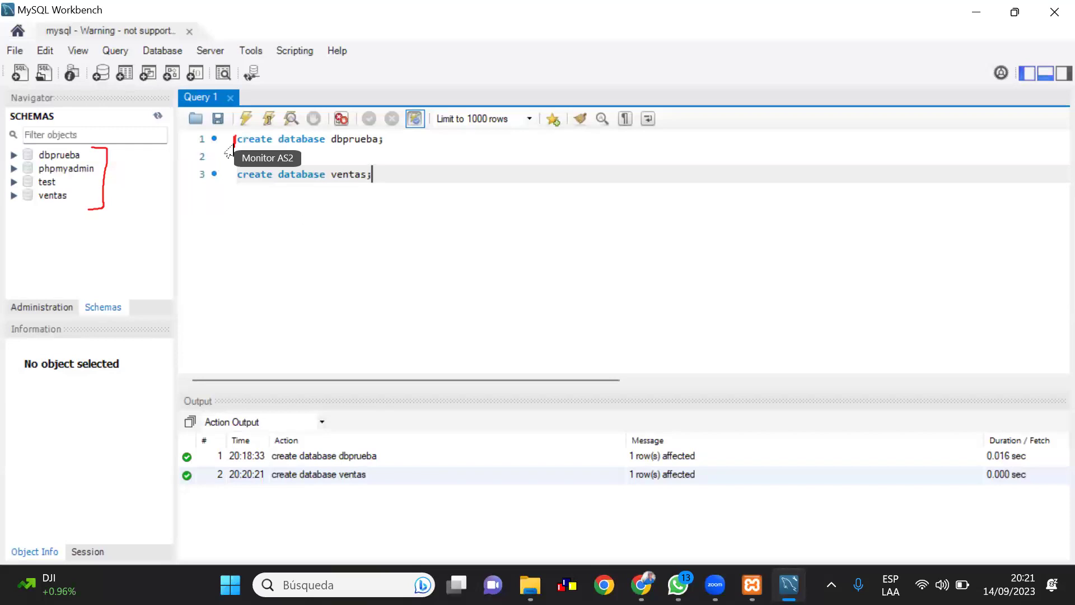
drag(230, 154, 238, 139)
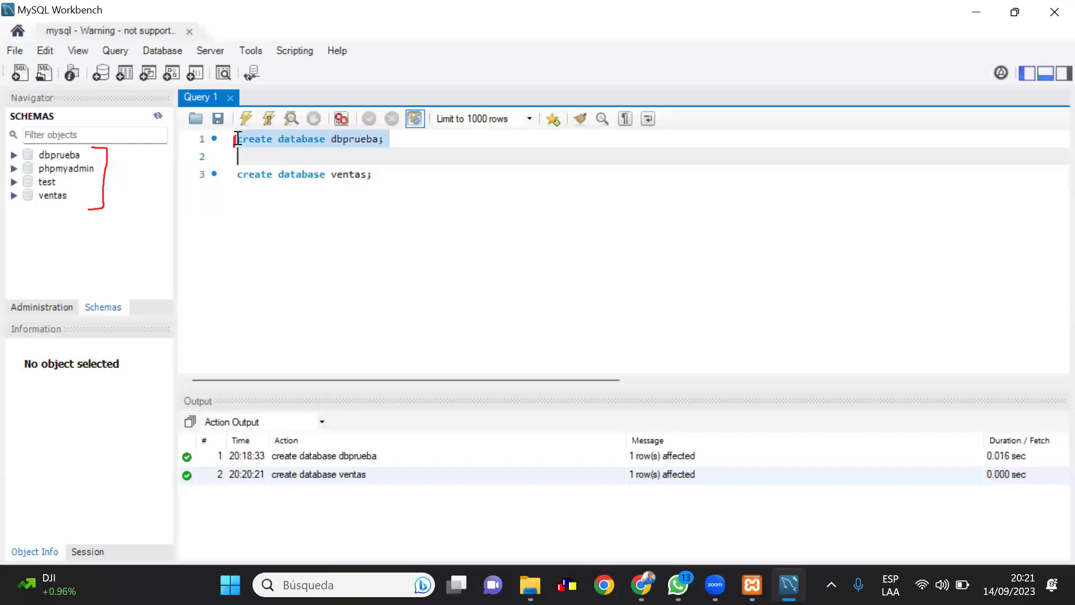
click(238, 139)
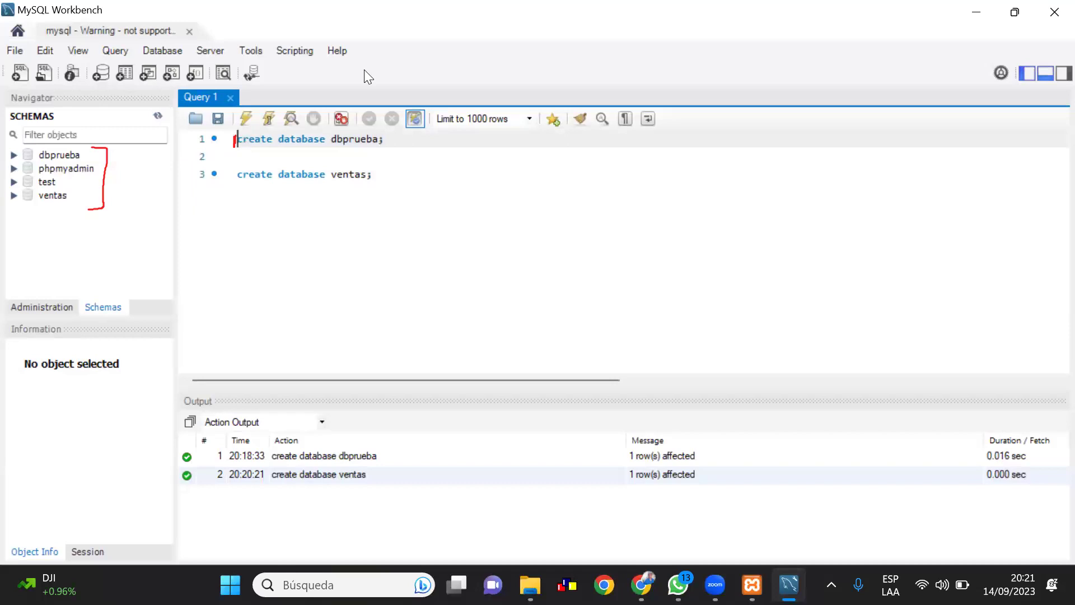
Insert /*crear una bases de datos*/ above the dbprueba statement and add blank lines after ventas
key(Return)
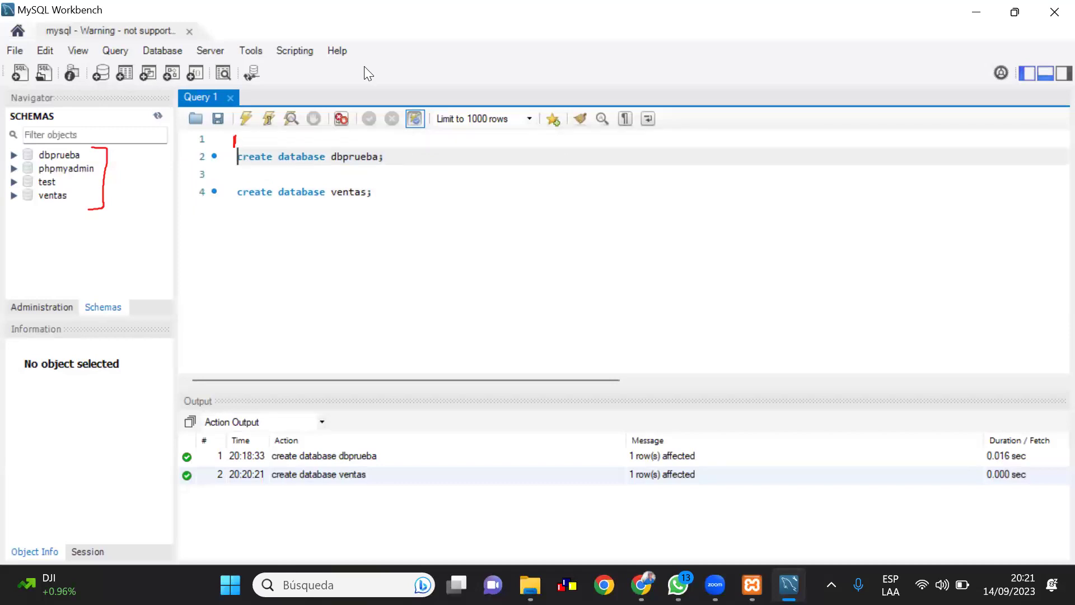
click(243, 138)
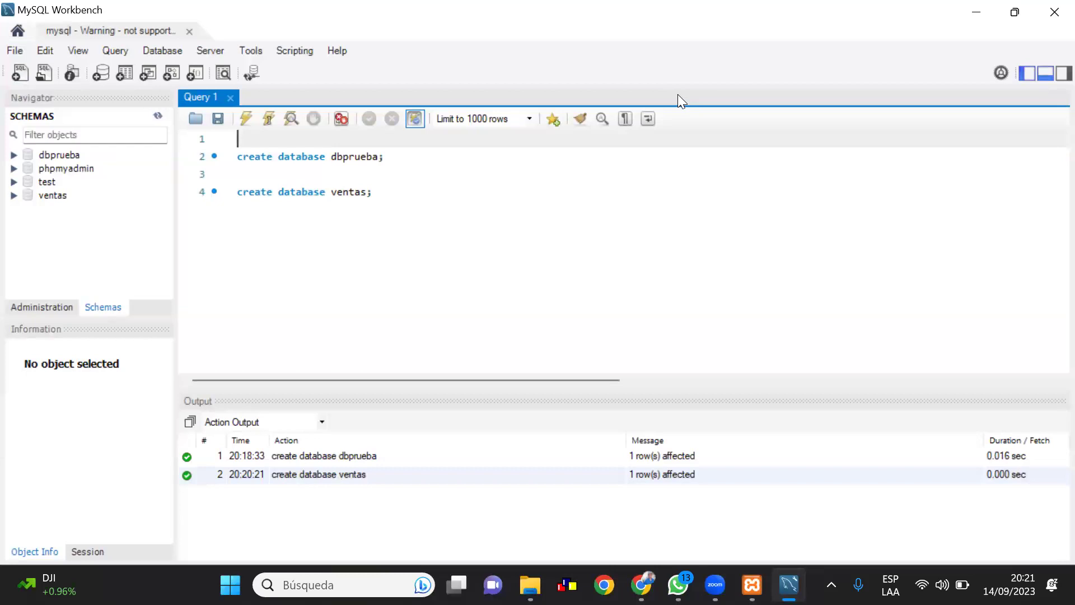
text(//+)
key(BackSpace)
text(*)
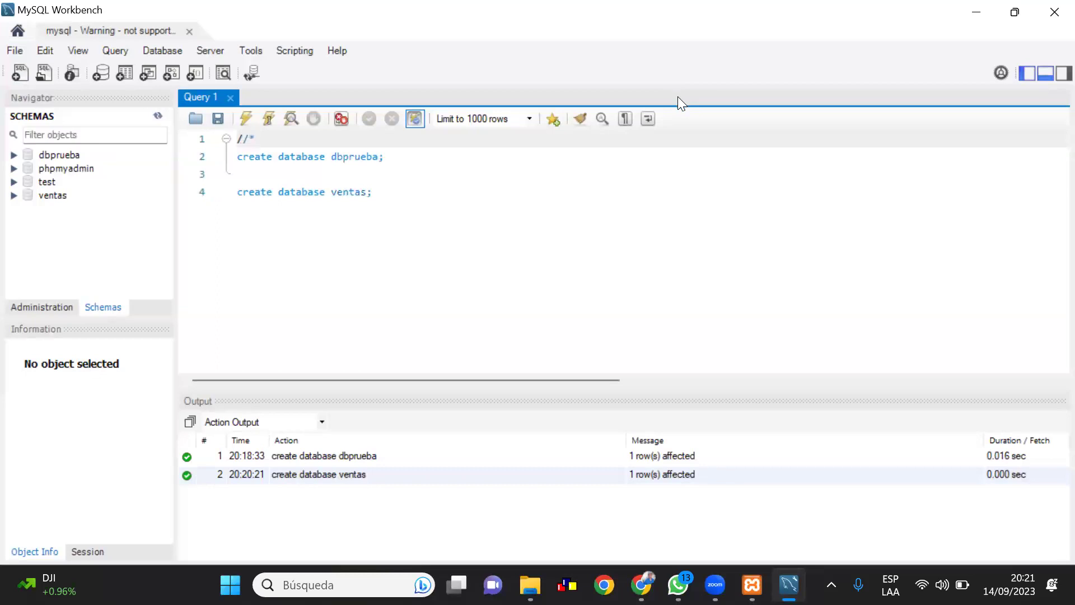
key(BackSpace)
key(BackSpace)
text(**/)
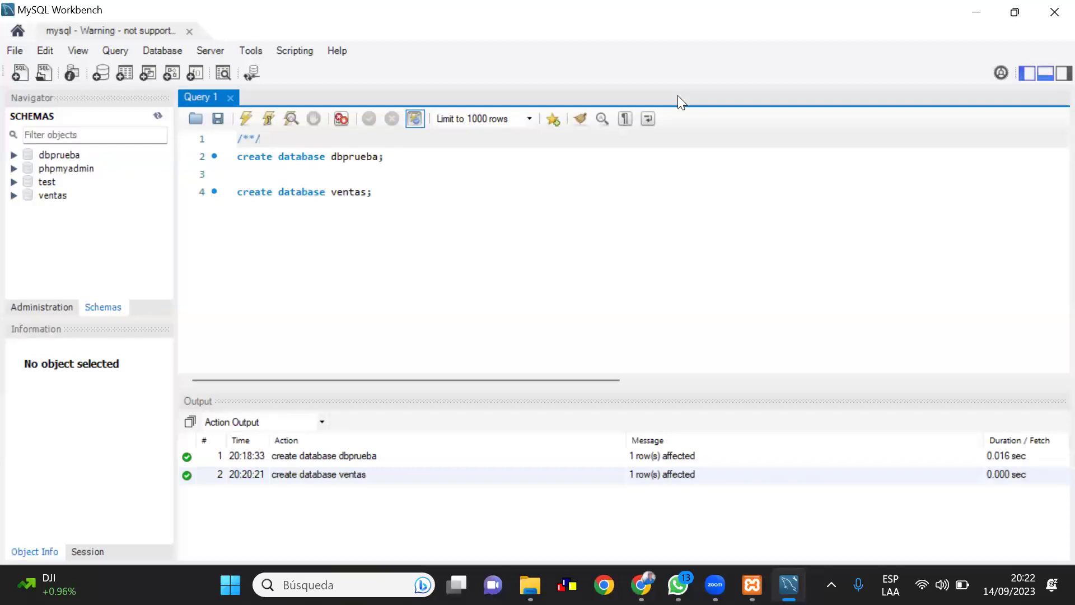
key(Left)
key(Left)
text(crear una bases de dato)
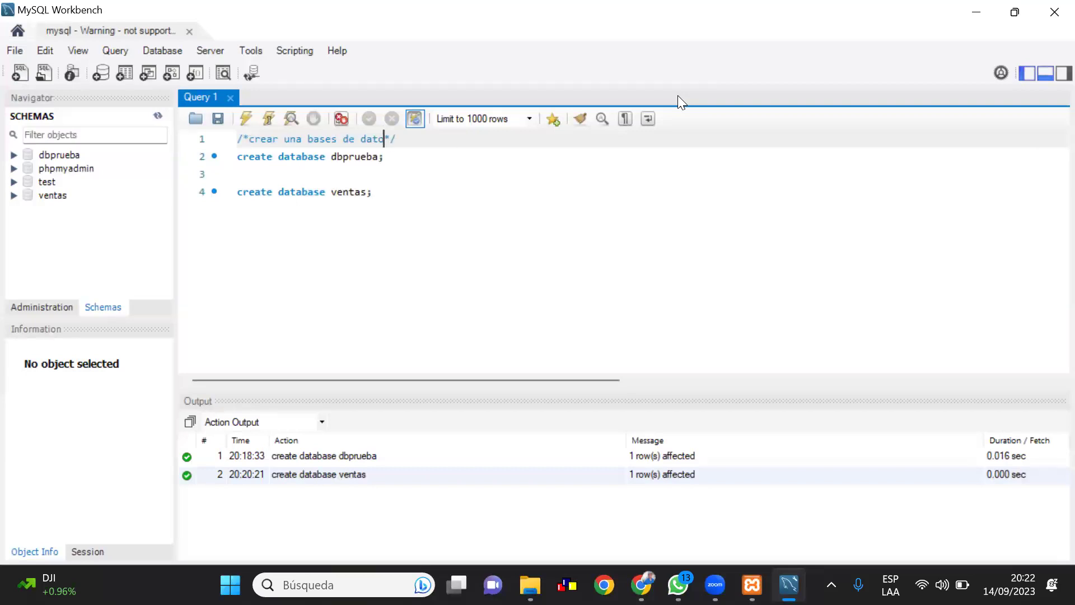
text(s)
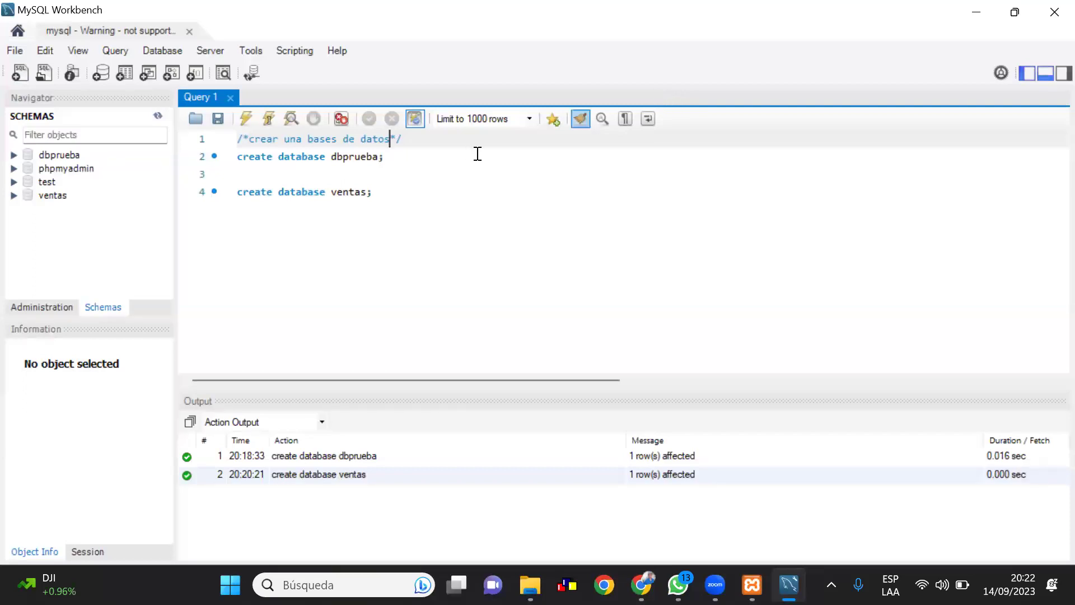
click(375, 196)
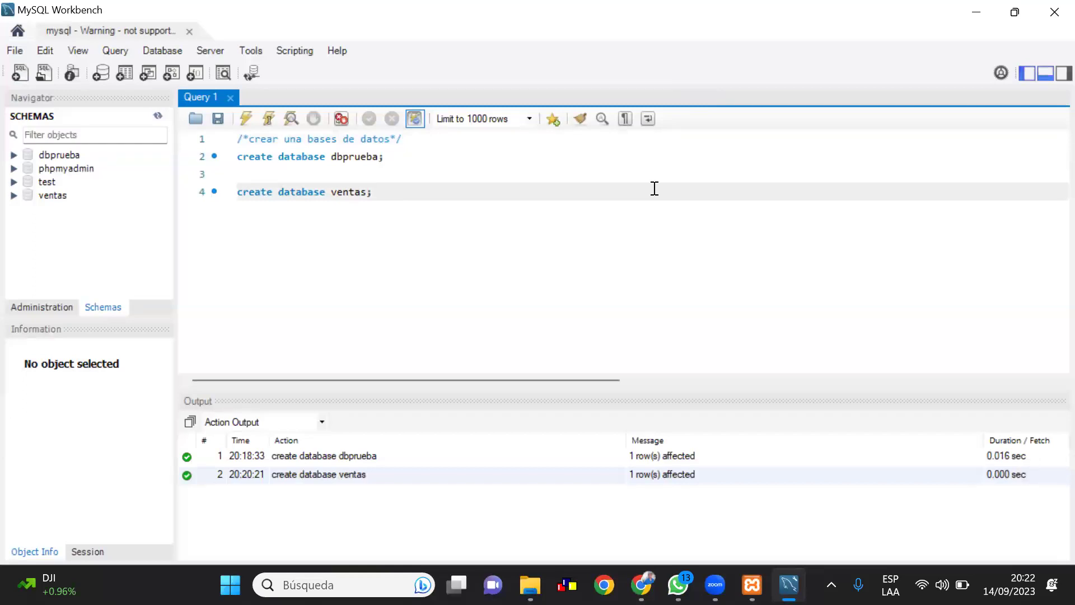
key(Return)
key(Return)
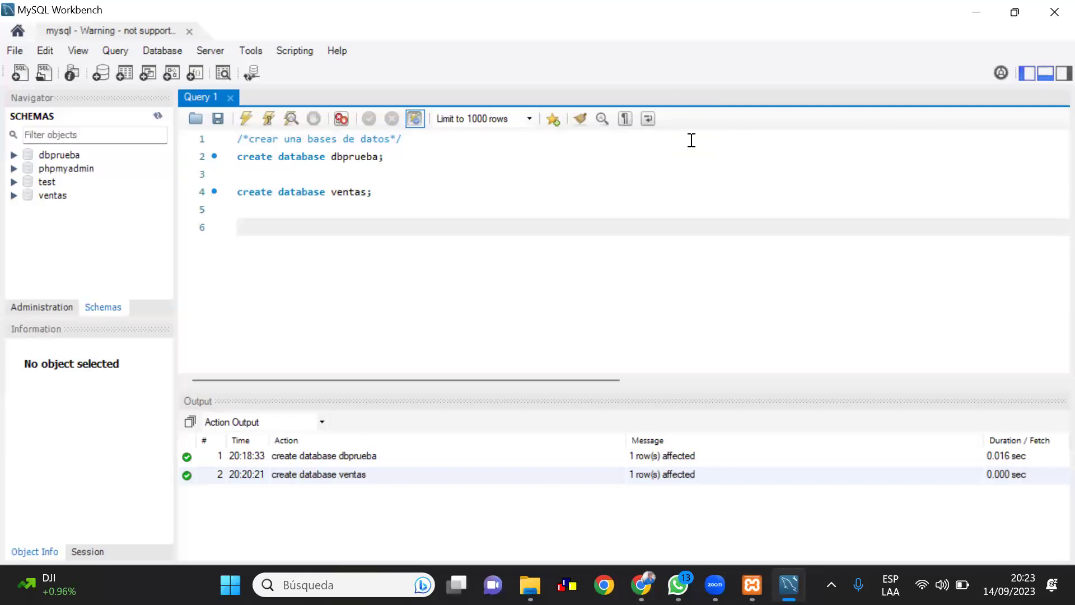
Write the comment /*poner en uso una base de datos*/ on line 6
text(/)
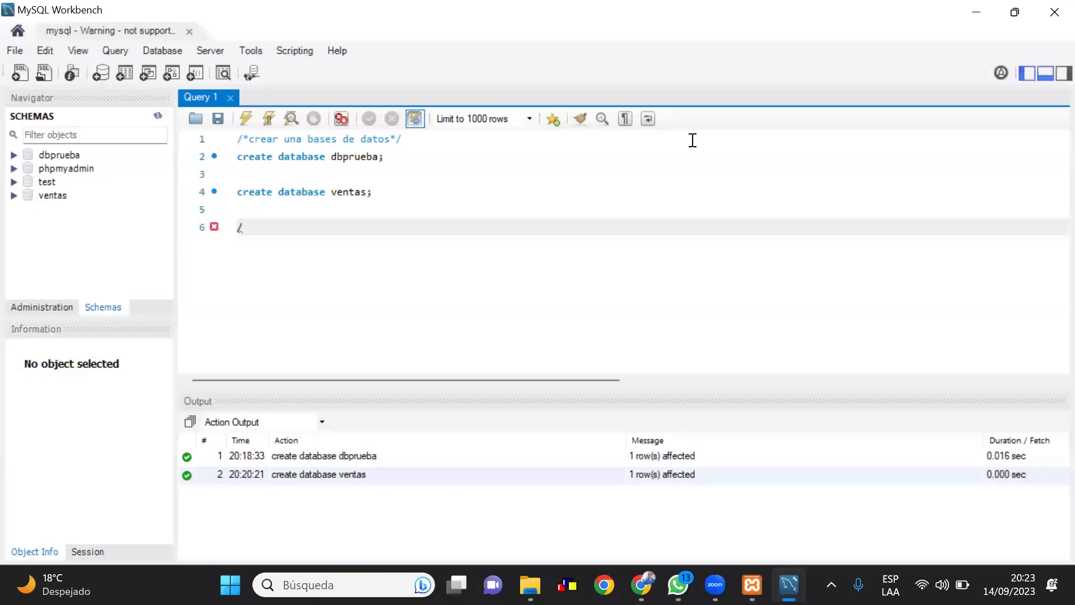
text(*)
text(*/)
double_click(247, 228)
click(244, 227)
text(poner en uso lo)
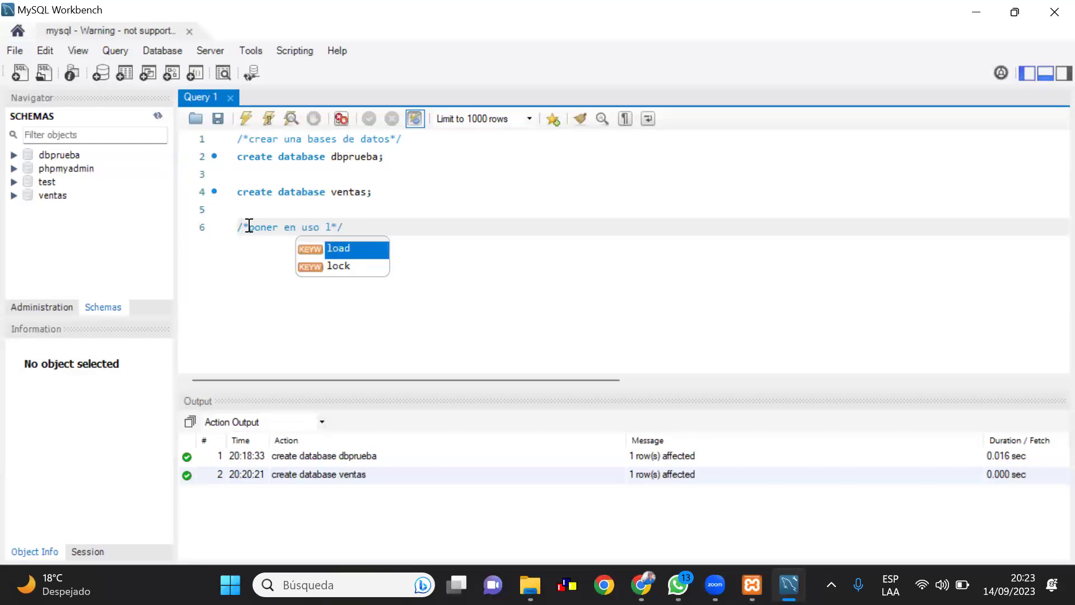
key(BackSpace)
key(BackSpace)
text(una )
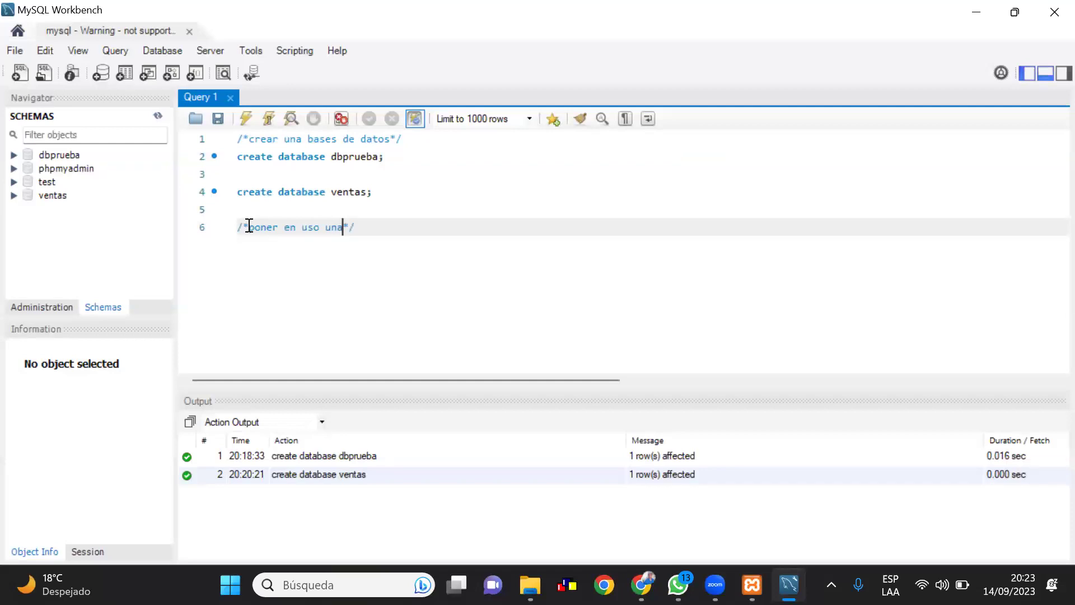
text(base de datos)
Add the statement use dbprueba; on the line below the comment
click(446, 232)
key(Return)
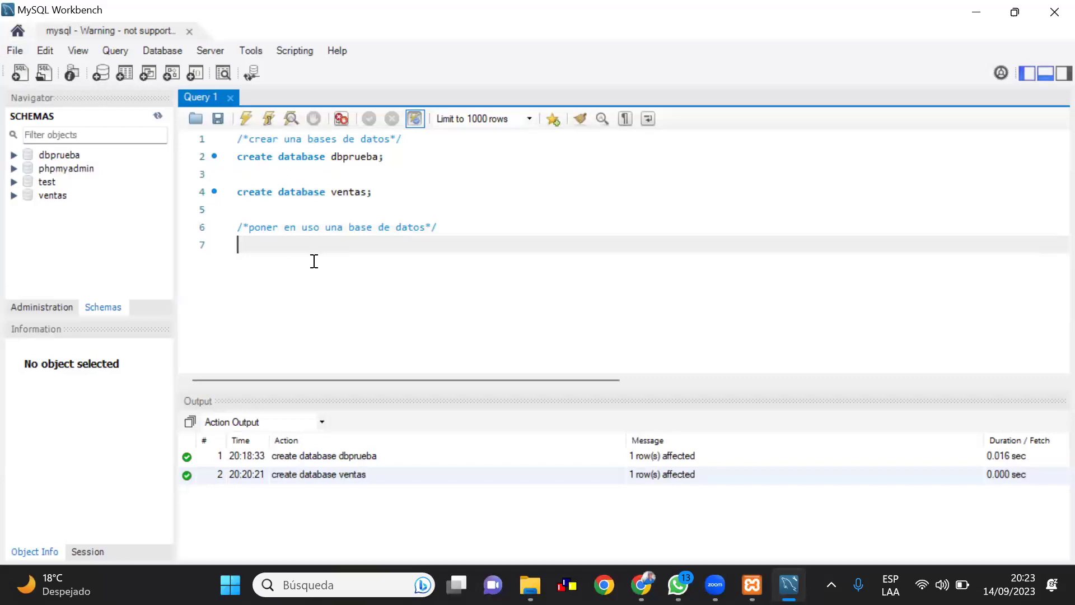
text(use)
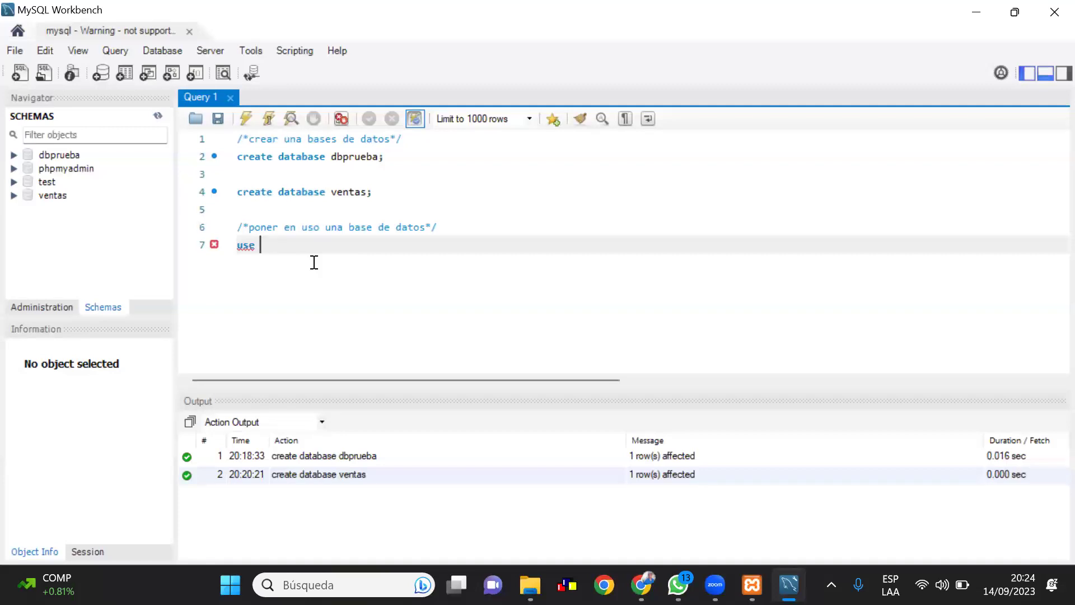
text( dbprueba;)
Run use dbprueba; to make it the active database, then add blank lines below
drag(313, 247, 229, 252)
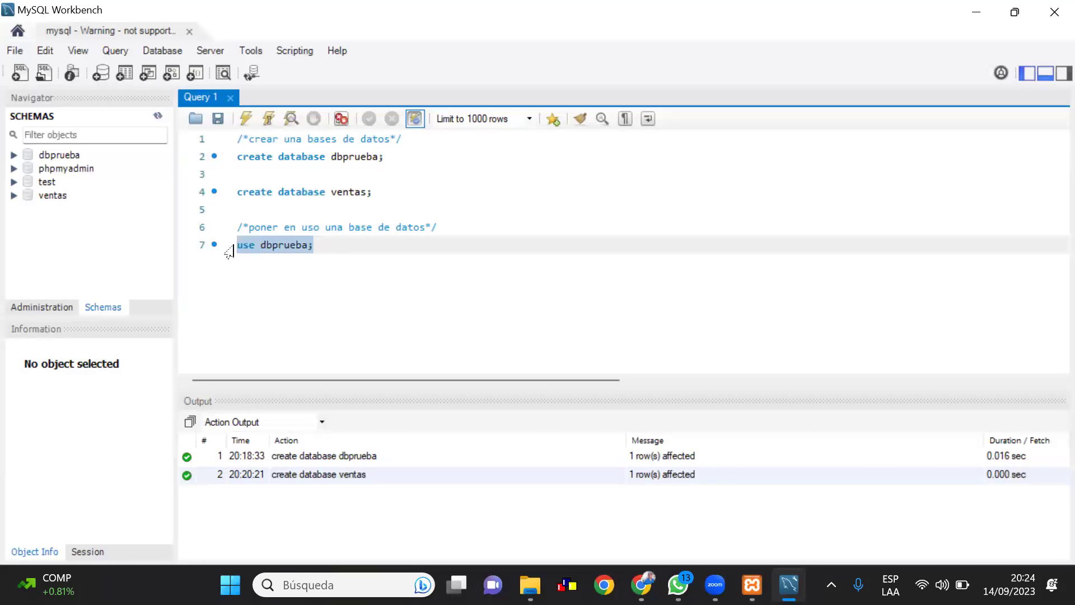
click(243, 117)
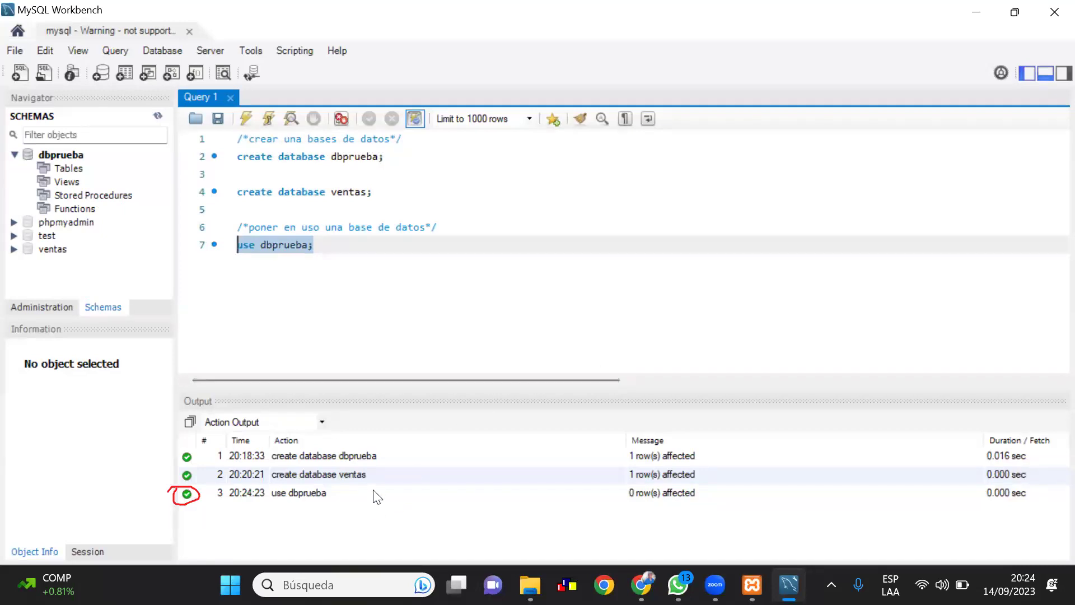
click(409, 304)
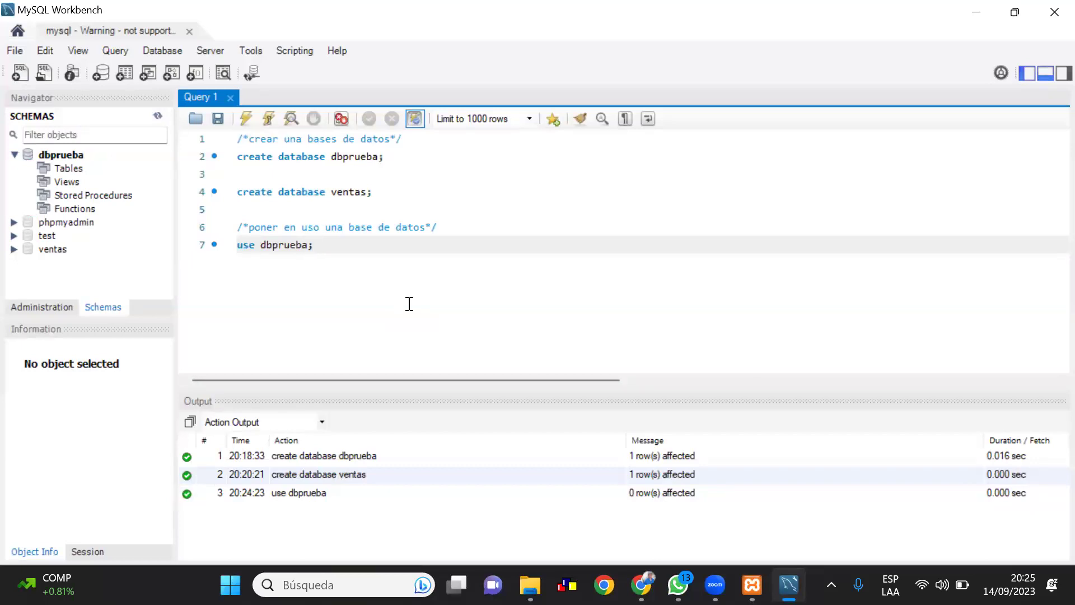
key(Return)
key(Return)
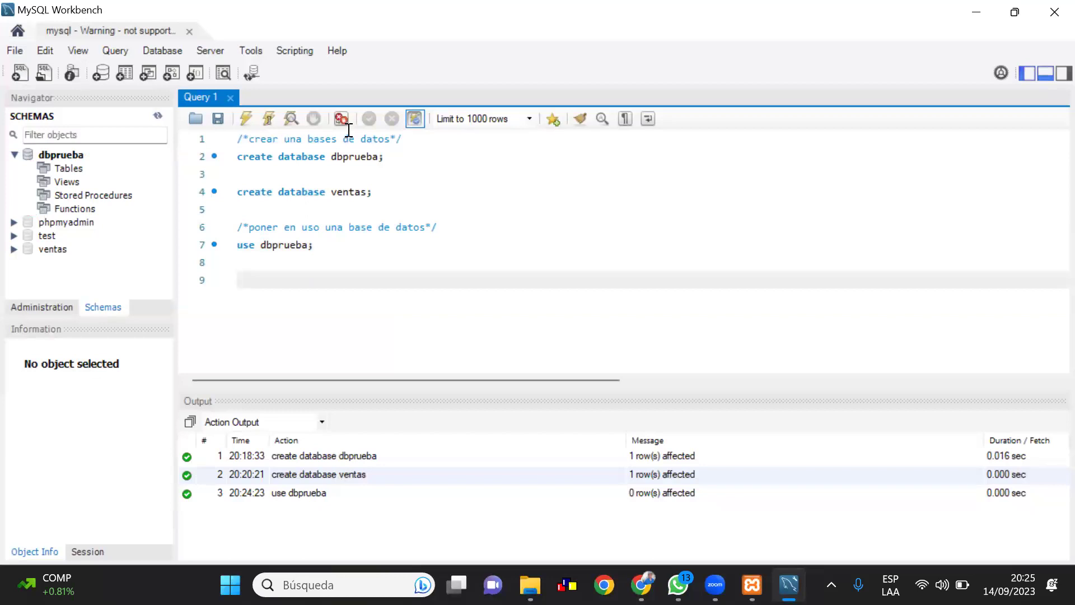
Type and run use ventas; on line 9, then add blank lines below
text(use ventas;)
drag(296, 280, 238, 281)
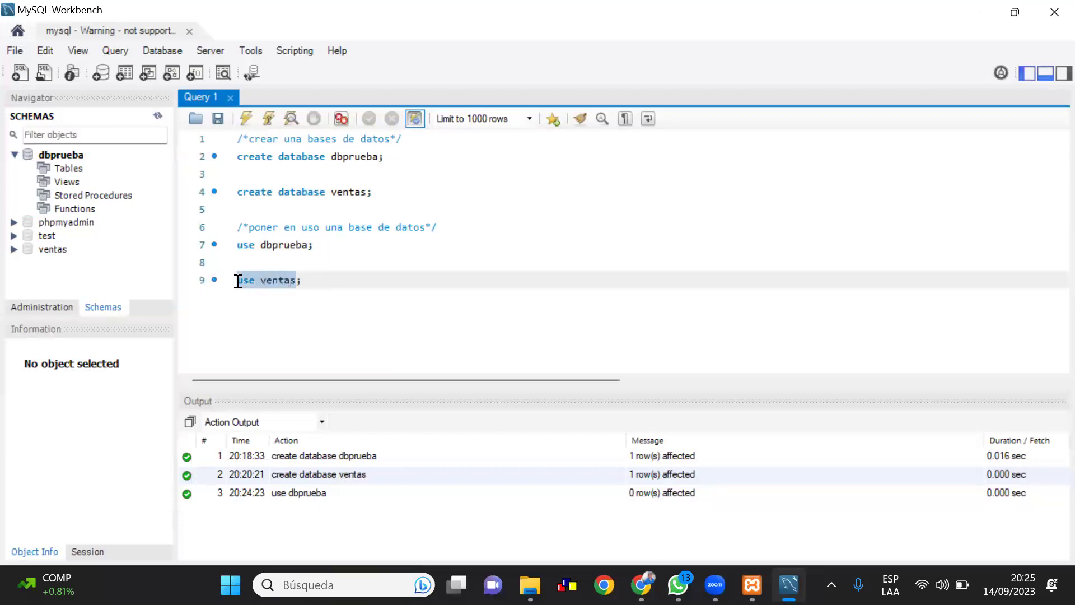
click(253, 118)
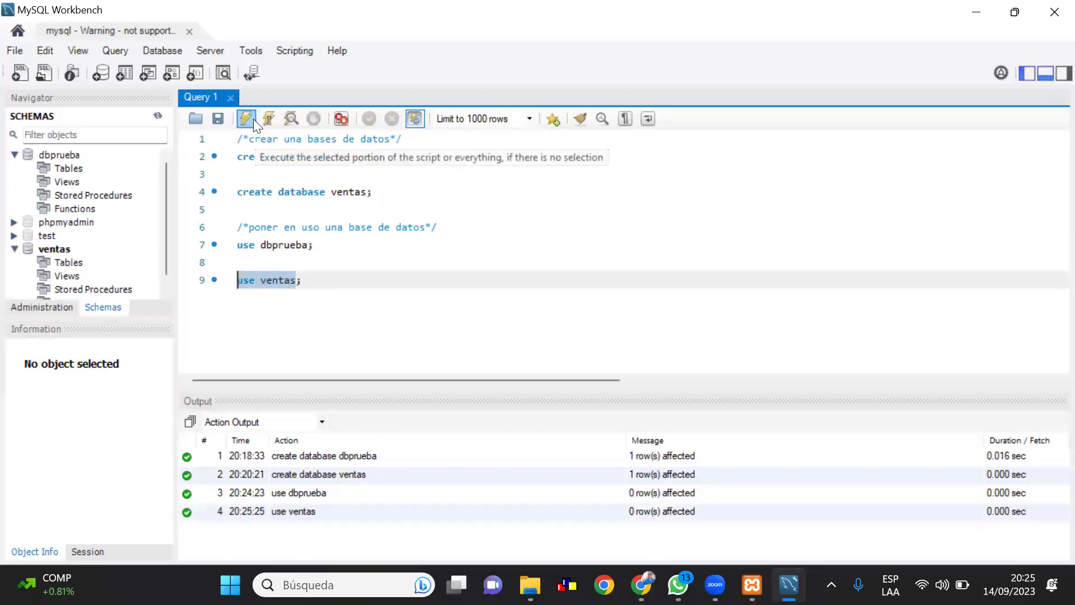
click(319, 287)
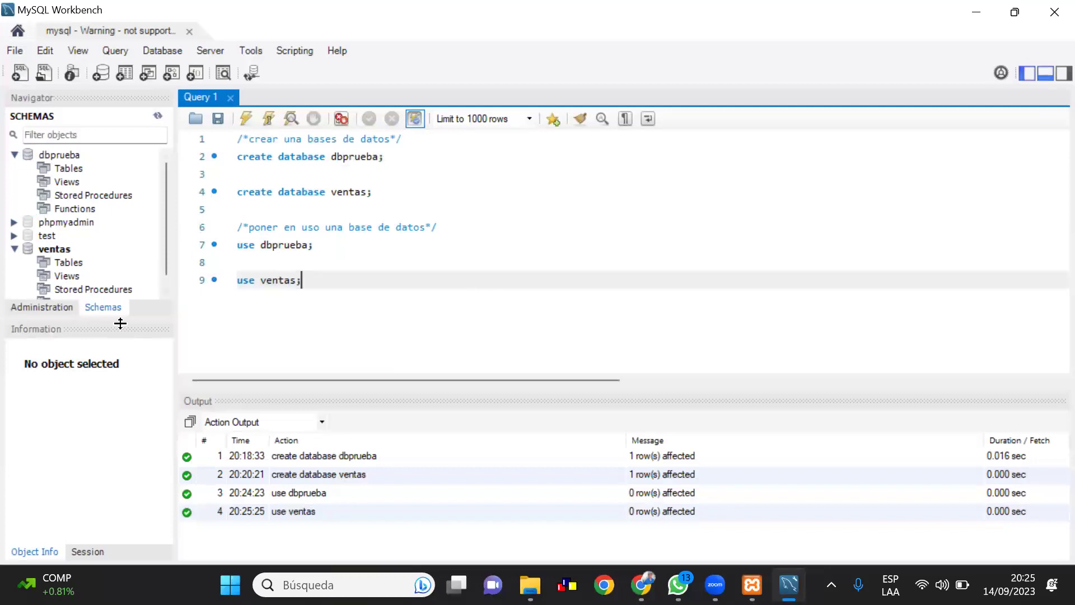
scroll(110, 290, down, 1)
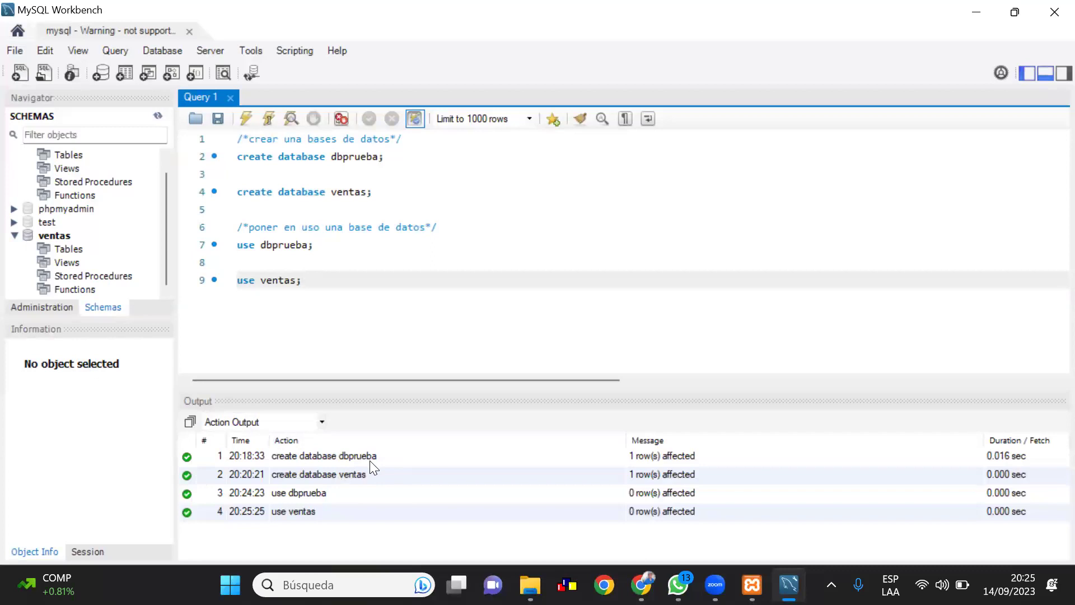
key(Return)
key(Return)
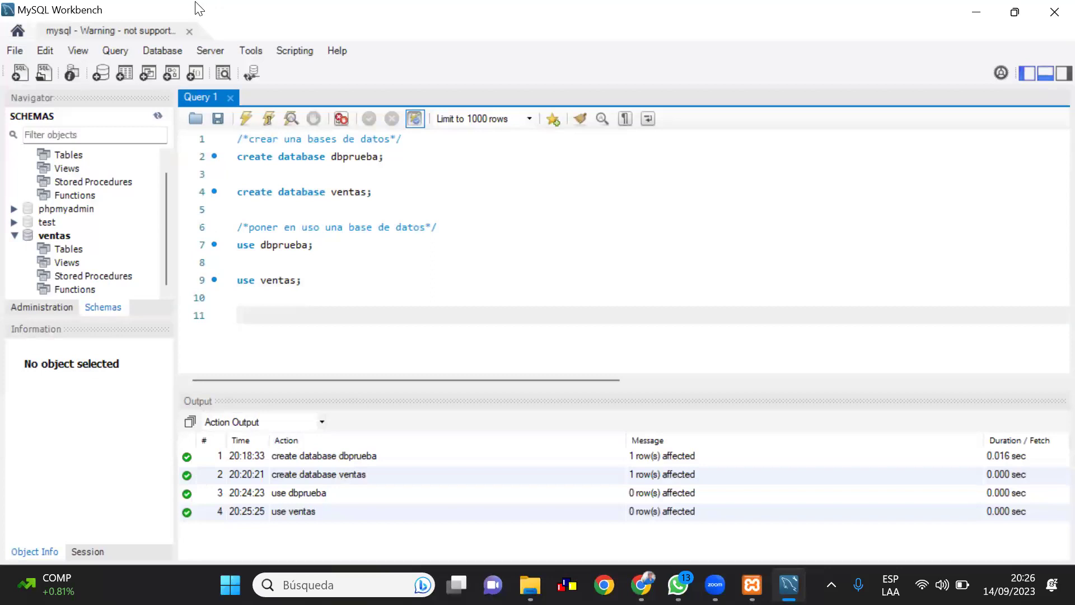
Write /*visualizar que base de datos esta en uso*/ on line 11, then start line 12
text(z**/)
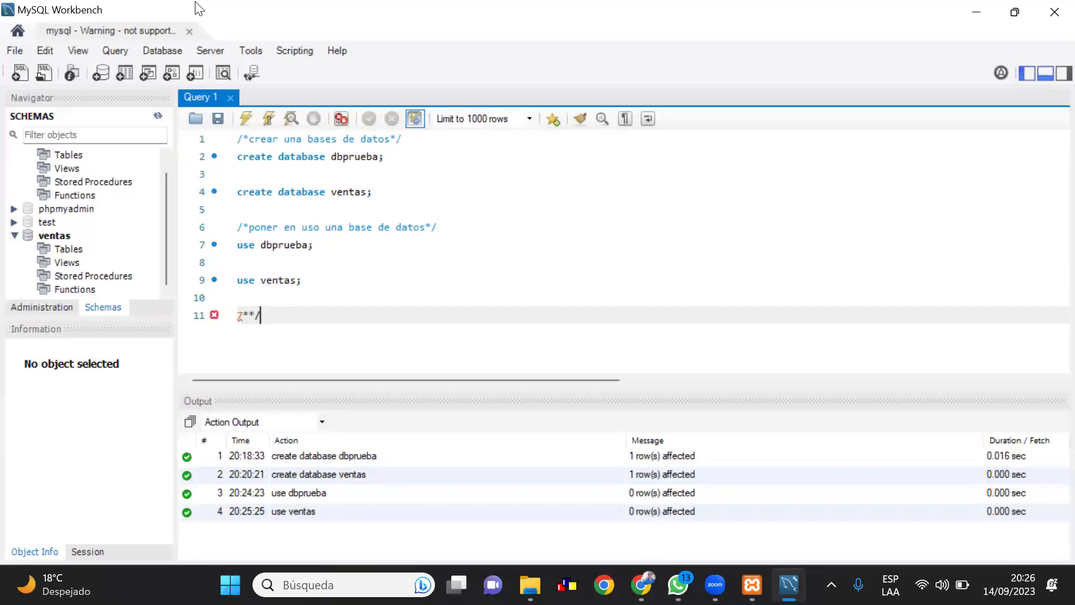
key(Left)
key(Left)
key(Left)
key(BackSpace)
text(/)
key(Right)
text(visualizar)
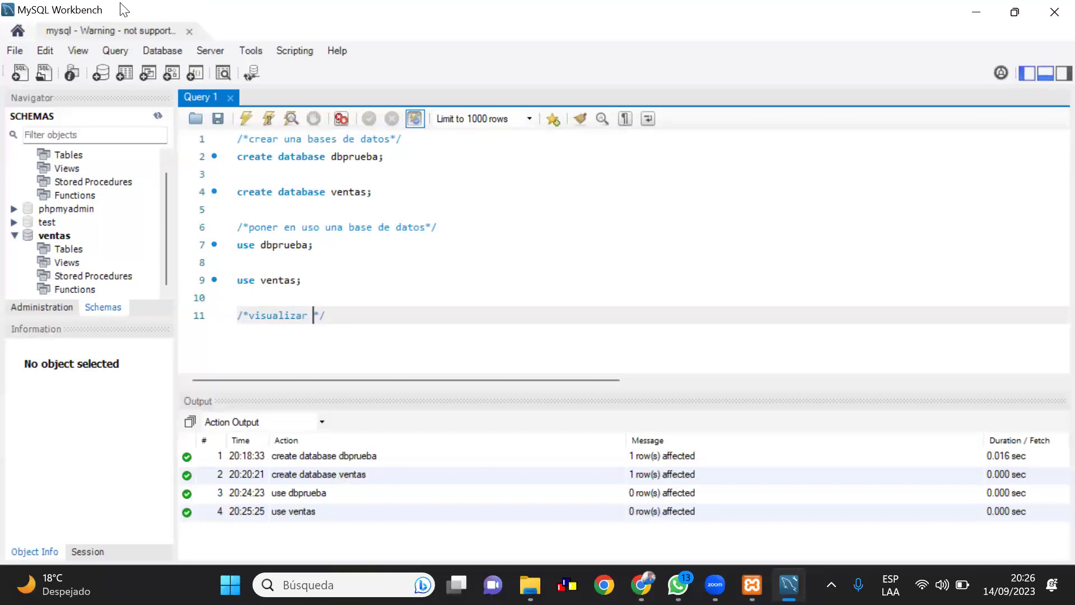
text( b)
key(ctrl+space)
key(BackSpace)
text(que base de datos esta en uso)
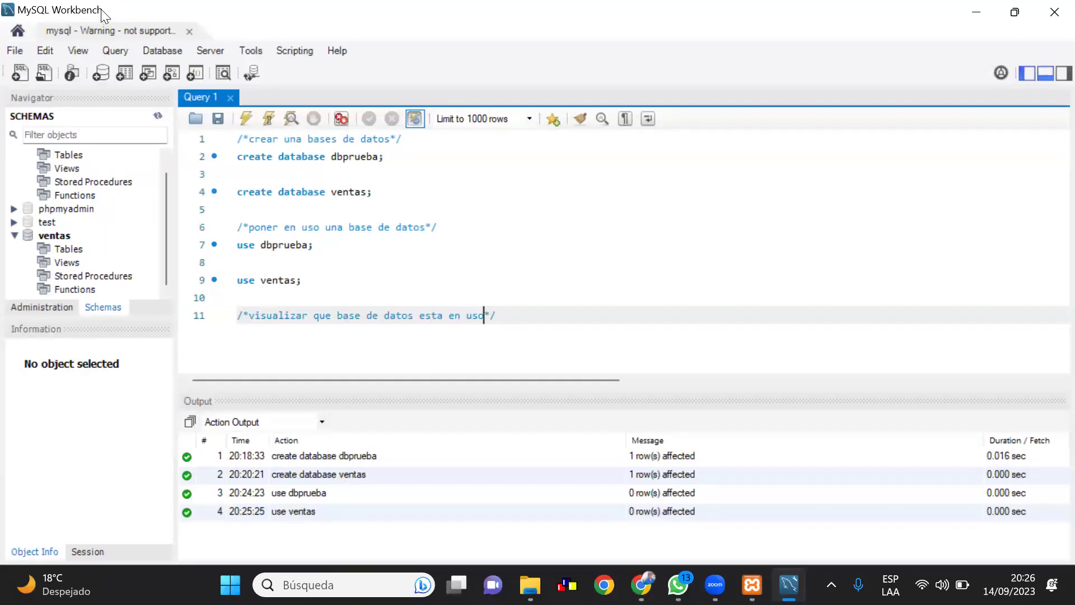
key(Right)
key(Right)
key(Return)
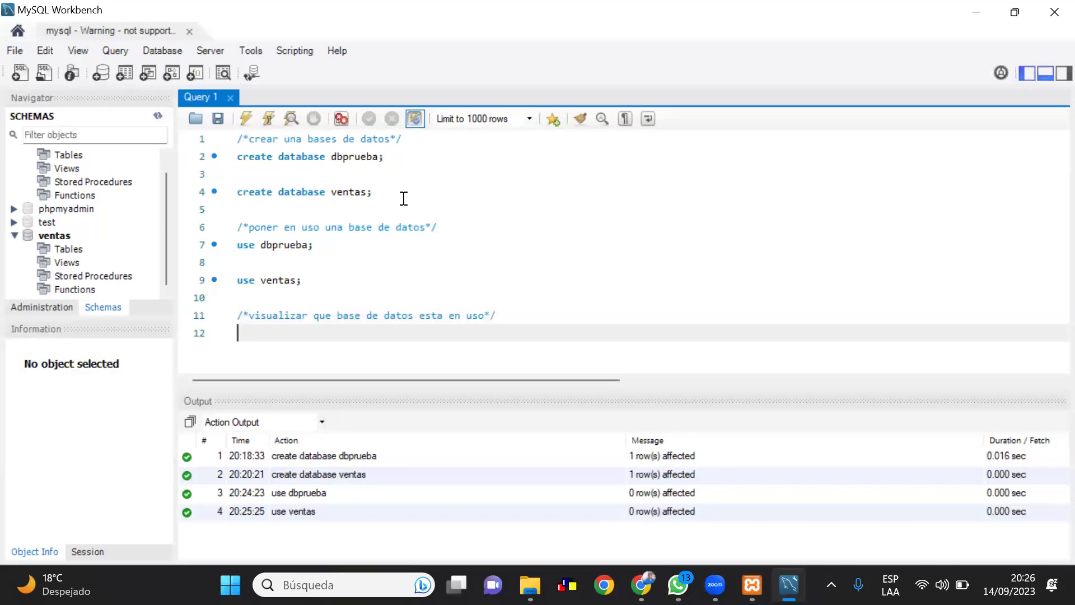
Enter select database(); on line 12 and run it, showing ventas in the result grid
text(select database)
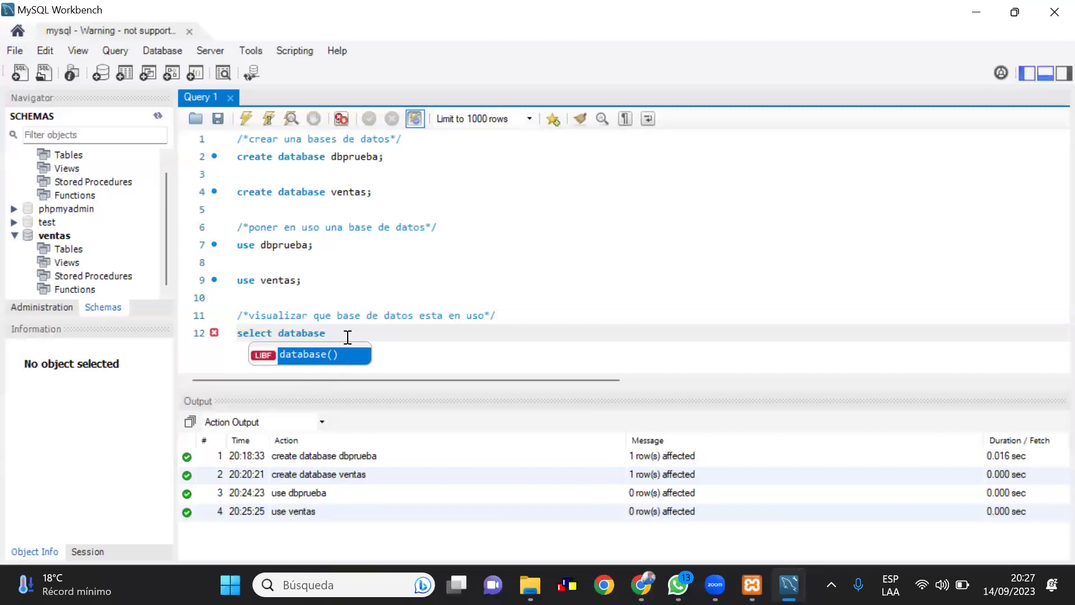
double_click(334, 354)
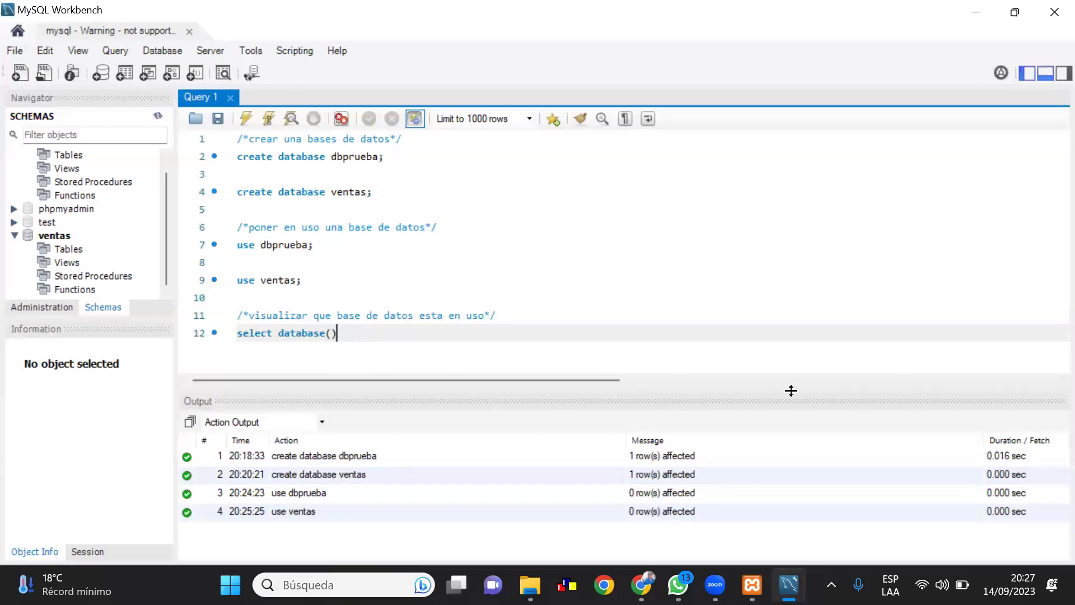
text(;)
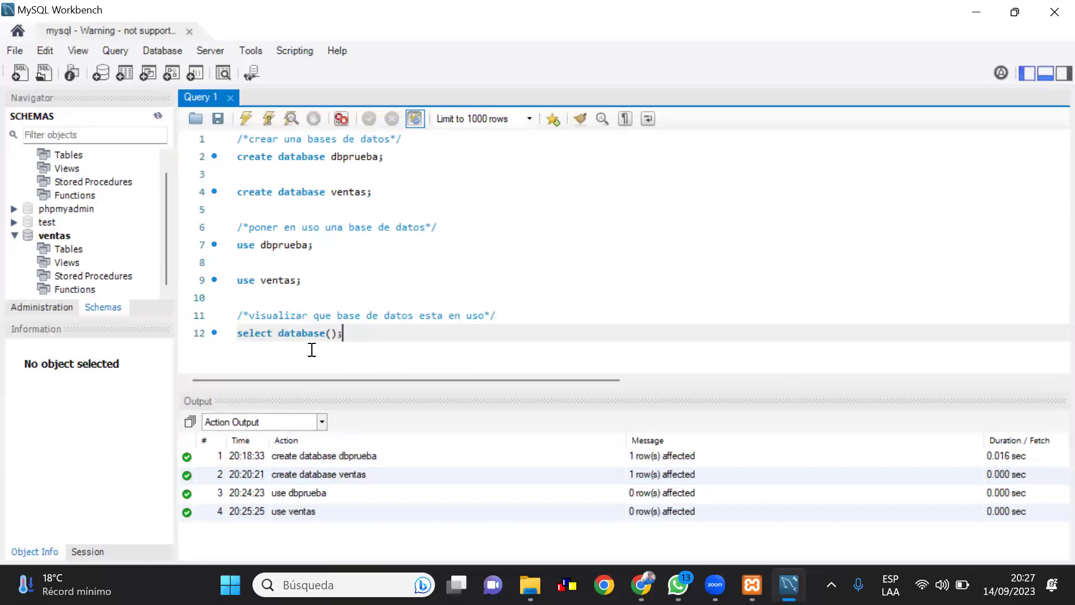
drag(353, 338, 241, 331)
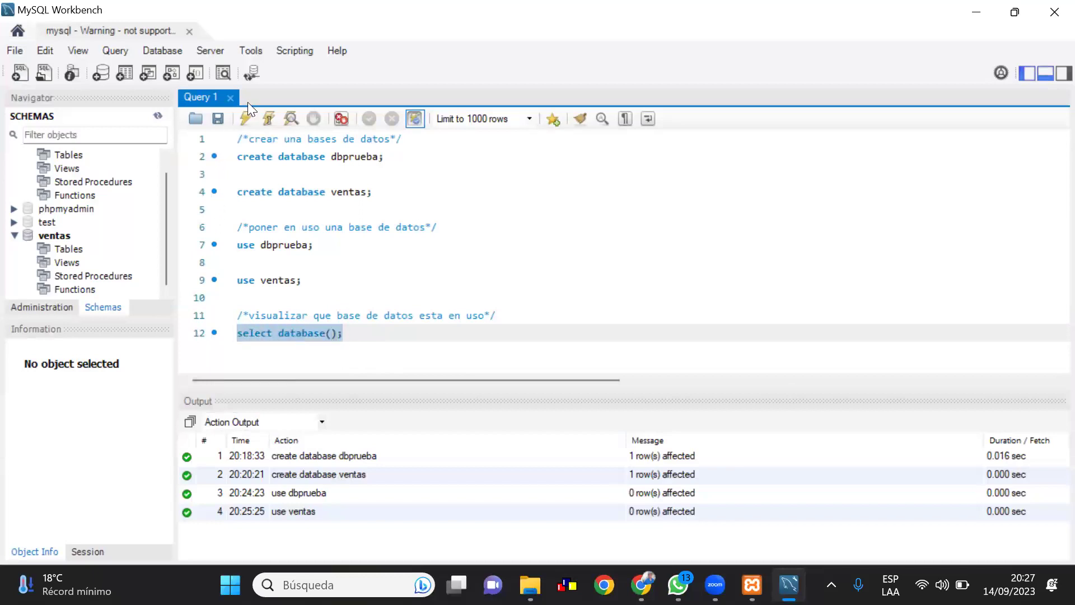
click(243, 118)
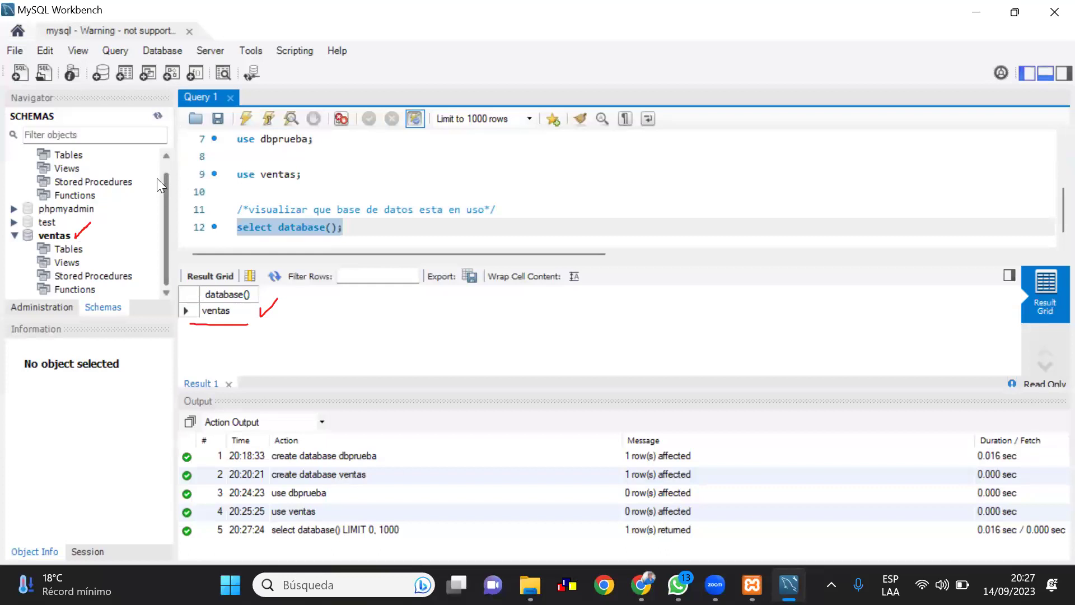
scroll(163, 172, up, 1)
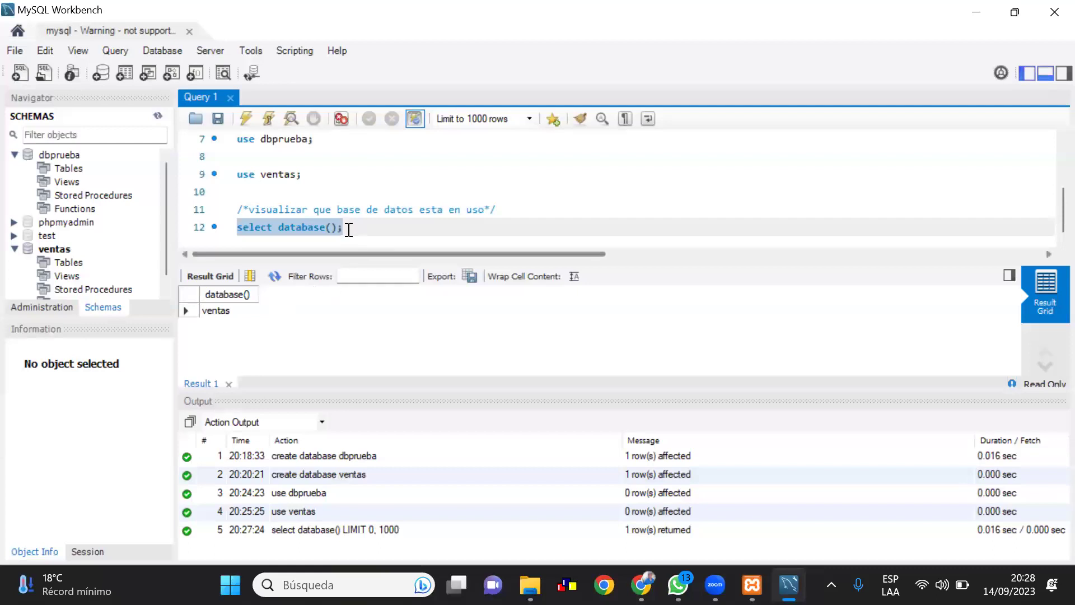
Run use dbprueba; on line 7, then rerun select database(); to confirm dbprueba is current
click(322, 138)
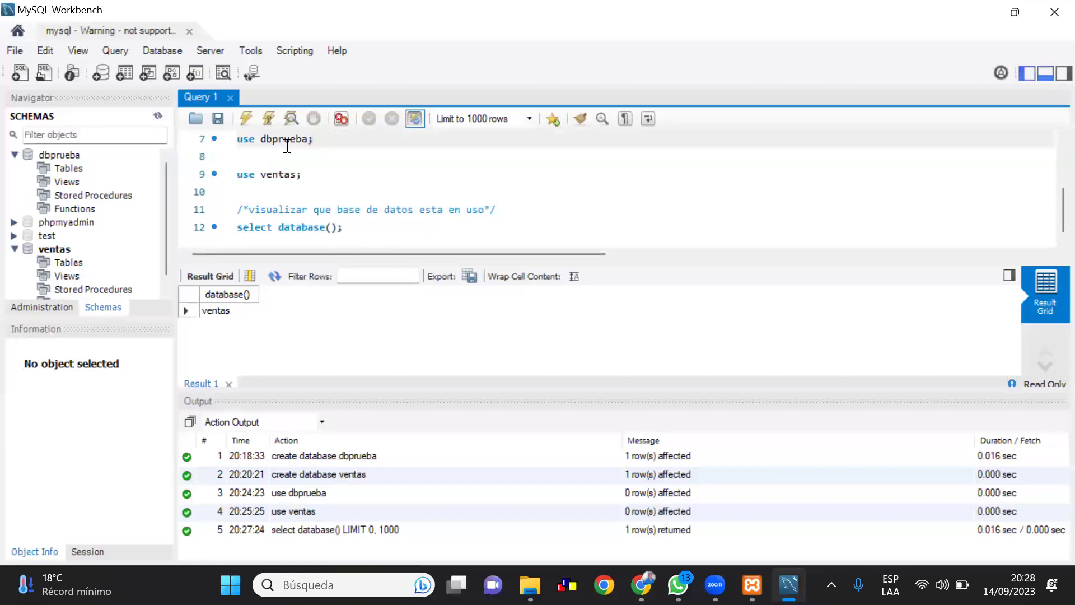
click(244, 155)
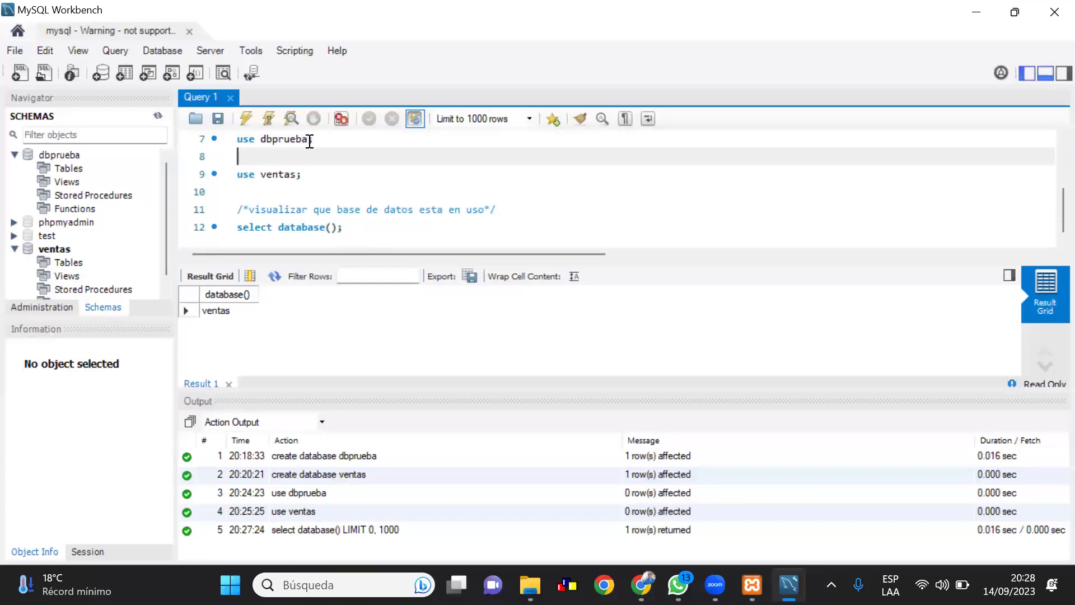
drag(324, 137, 238, 136)
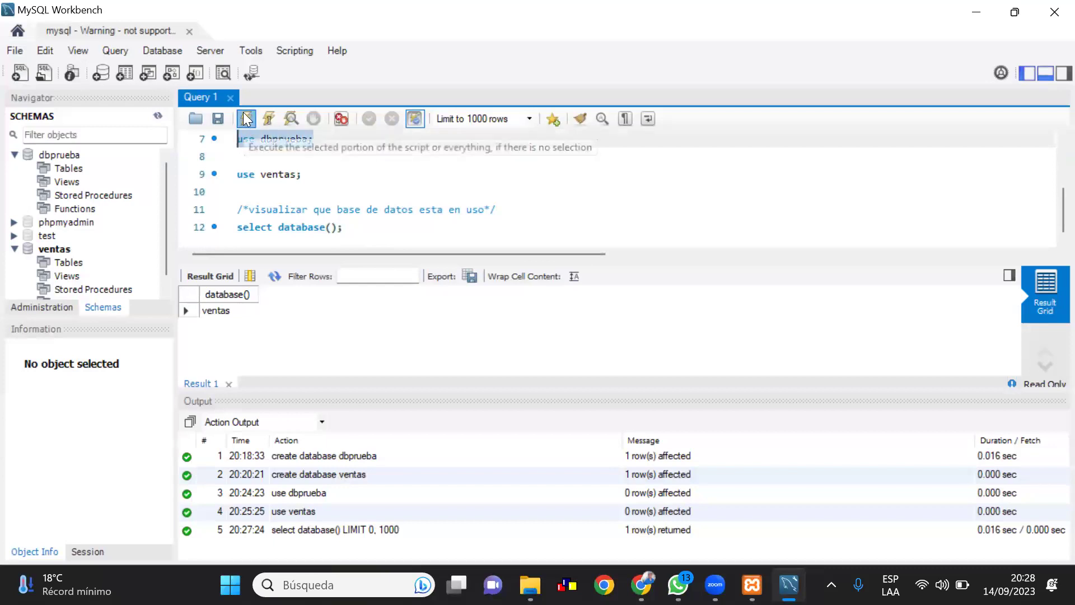
click(244, 116)
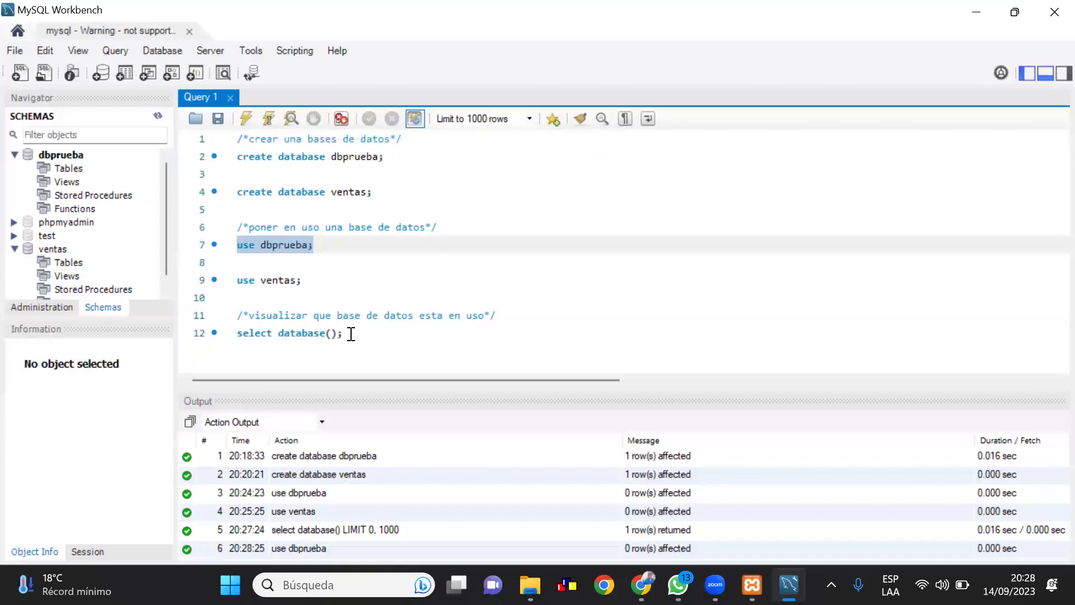
drag(351, 334, 225, 339)
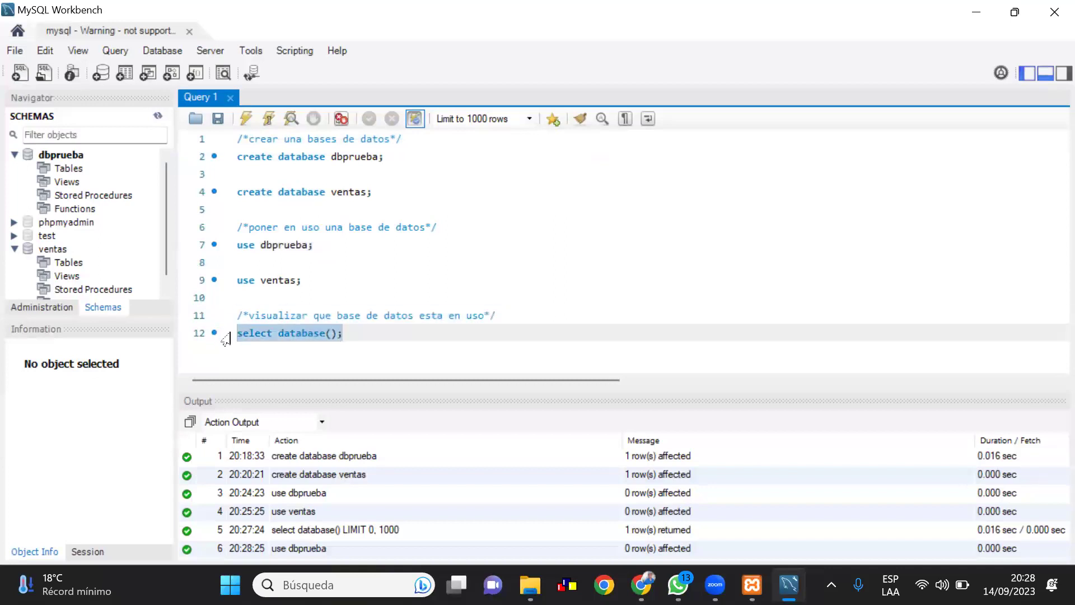
click(245, 120)
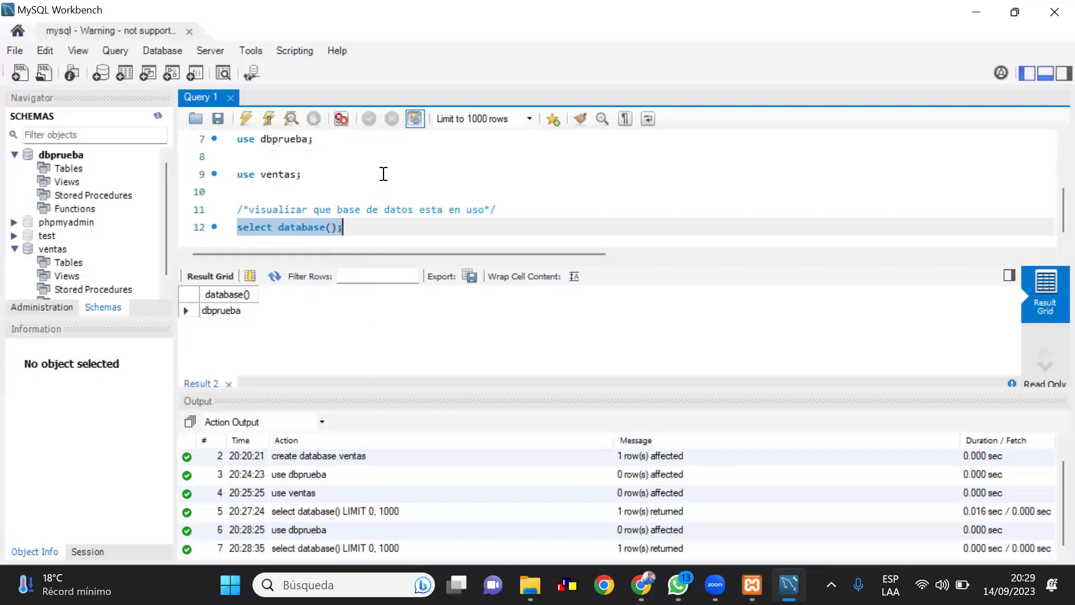
Add the comment /*eliminar una base de datos*/ on line 14, leaving an empty line 15 below
key(Return)
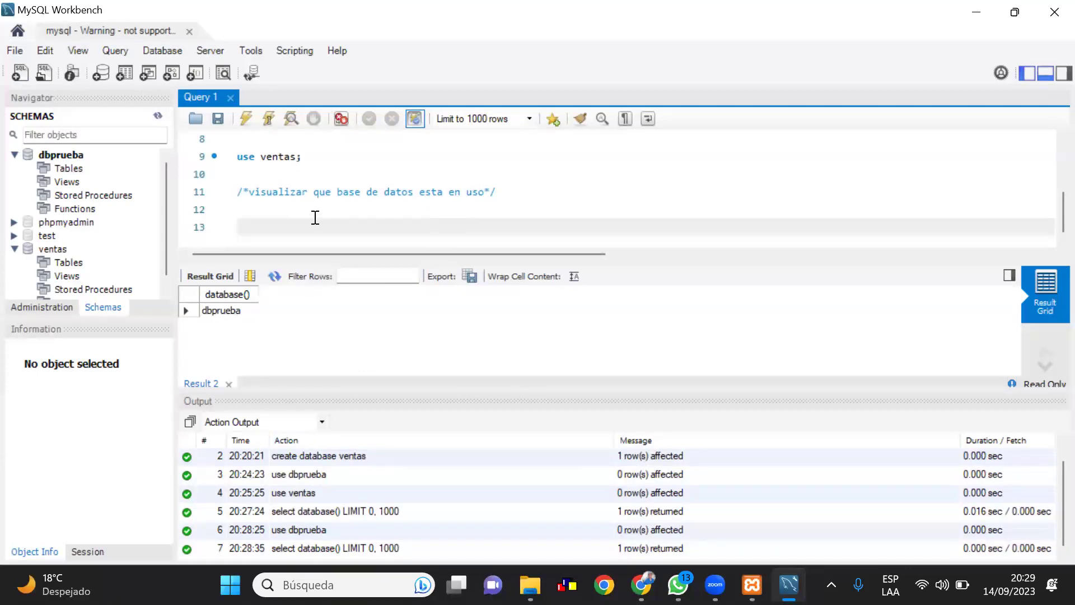
key(ctrl+z)
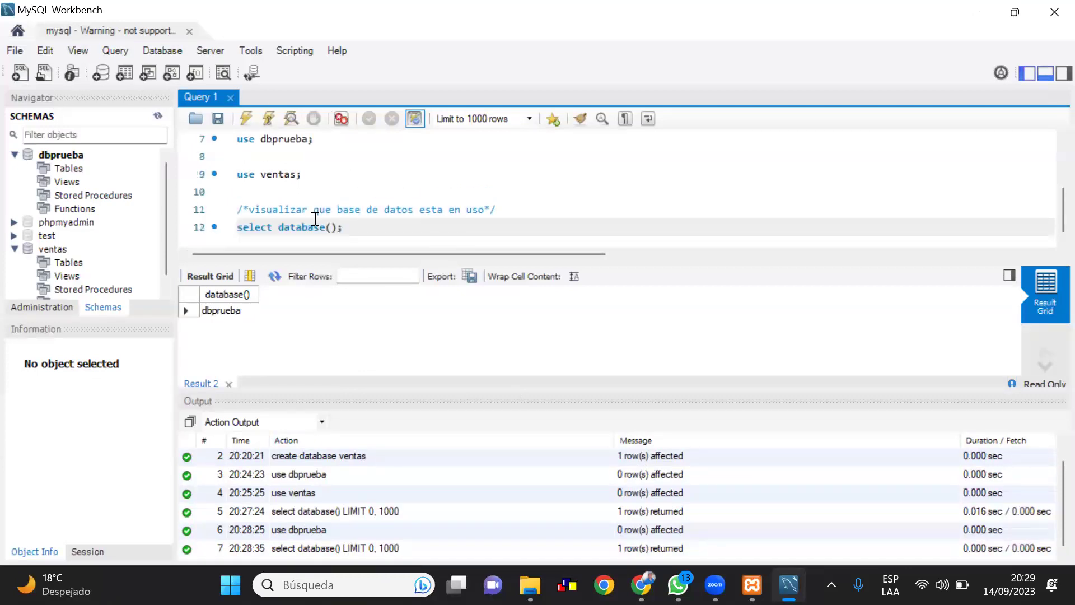
key(Return)
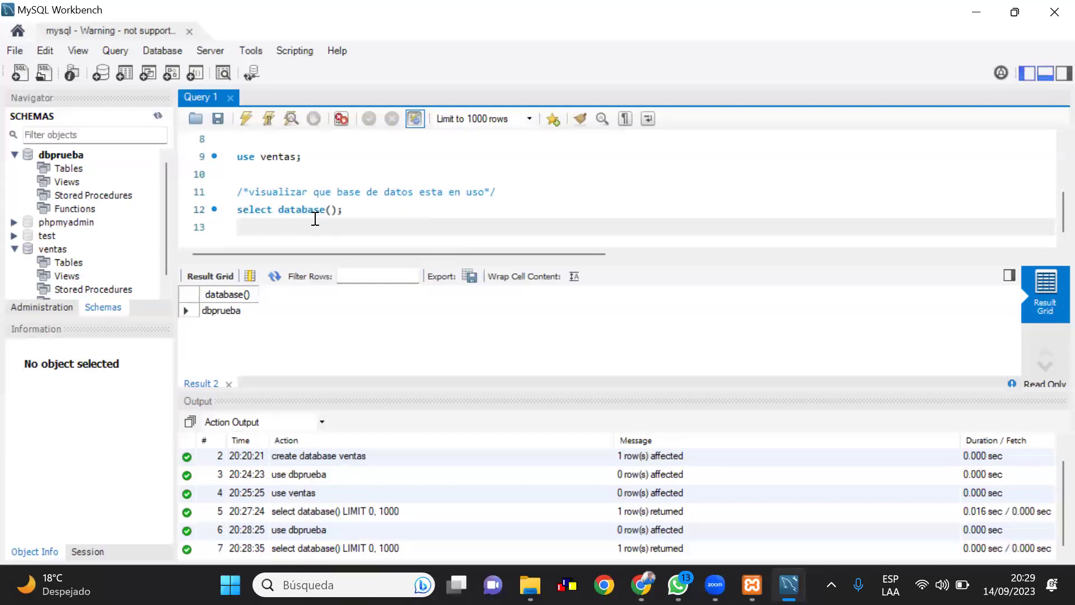
key(Return)
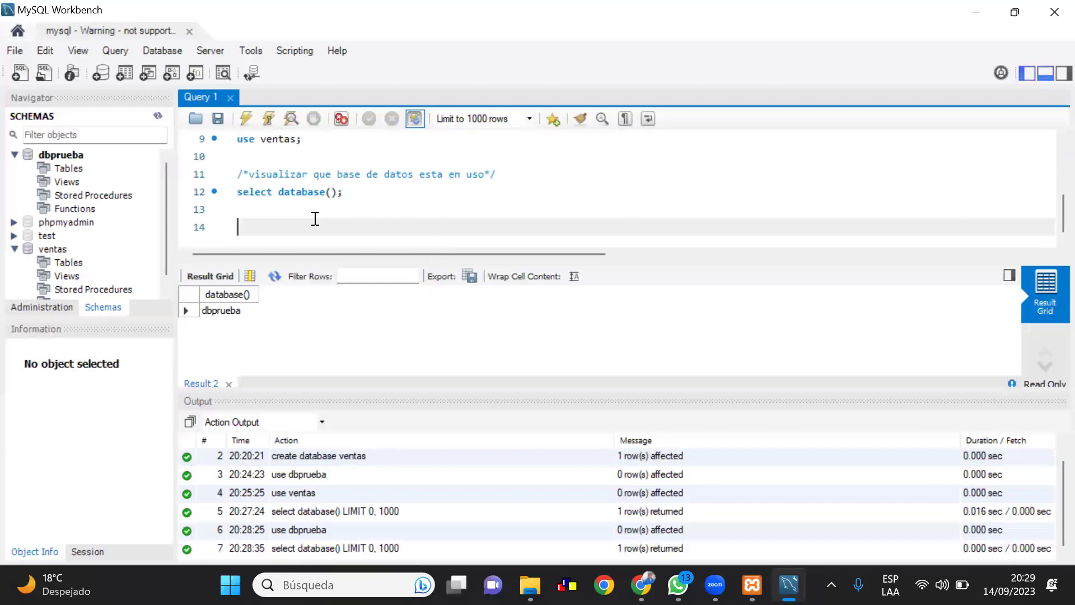
text(/**/)
key(Left)
text(eliminar una base de )
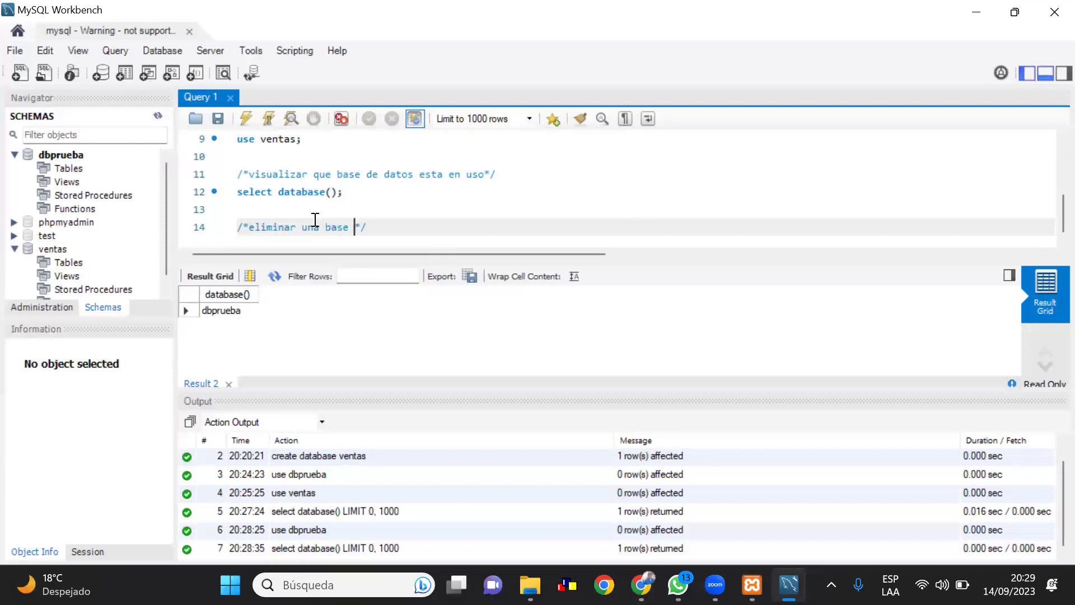
text(datos)
click(417, 230)
key(Return)
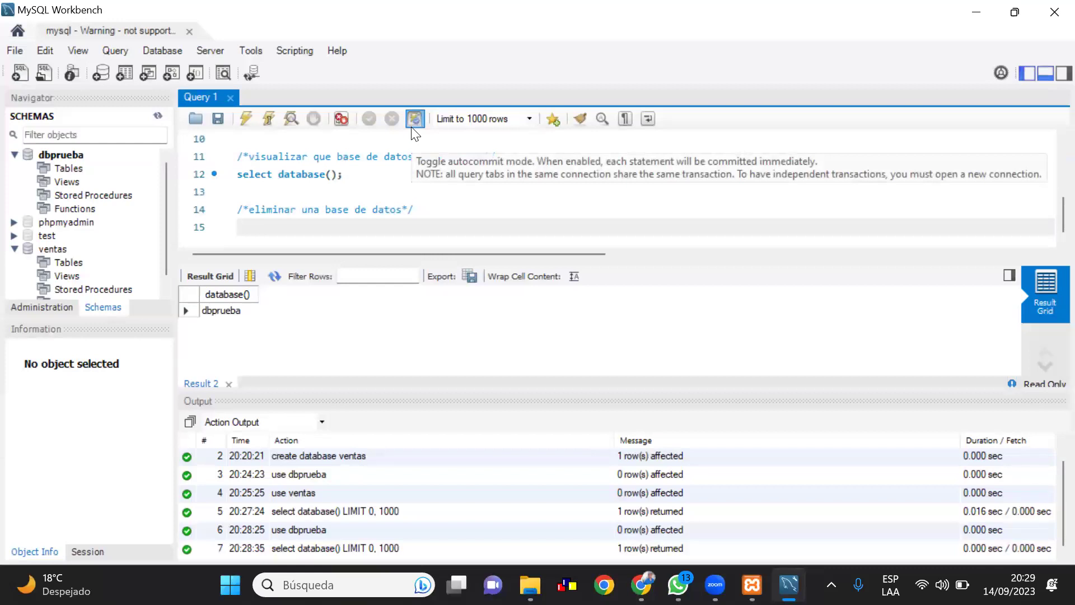
Write drop database ventas; on line 15 and execute it to delete ventas
text(drop)
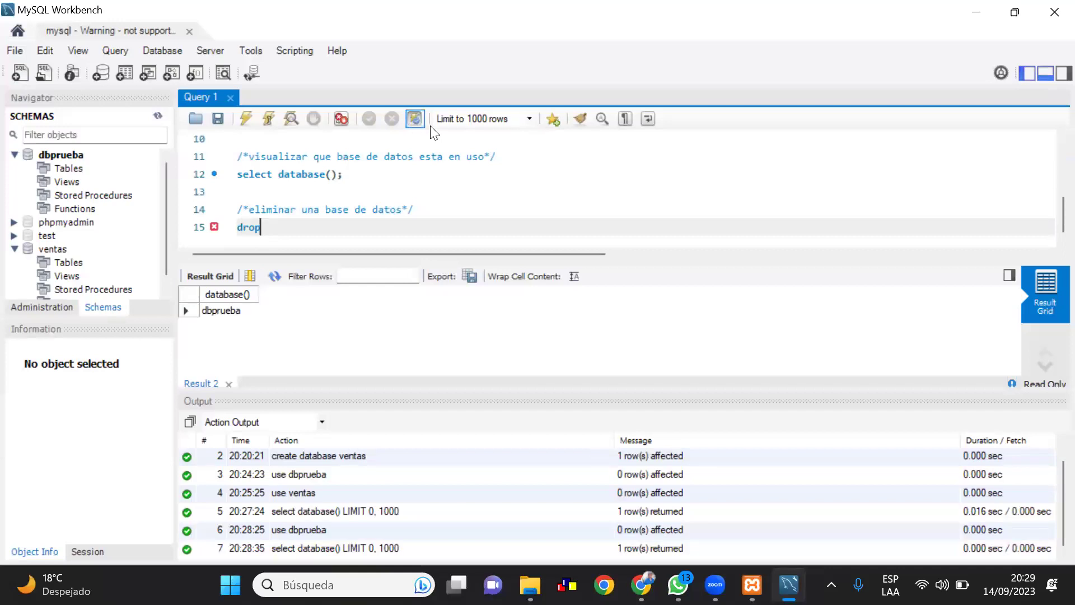
text( database)
text(ventas;)
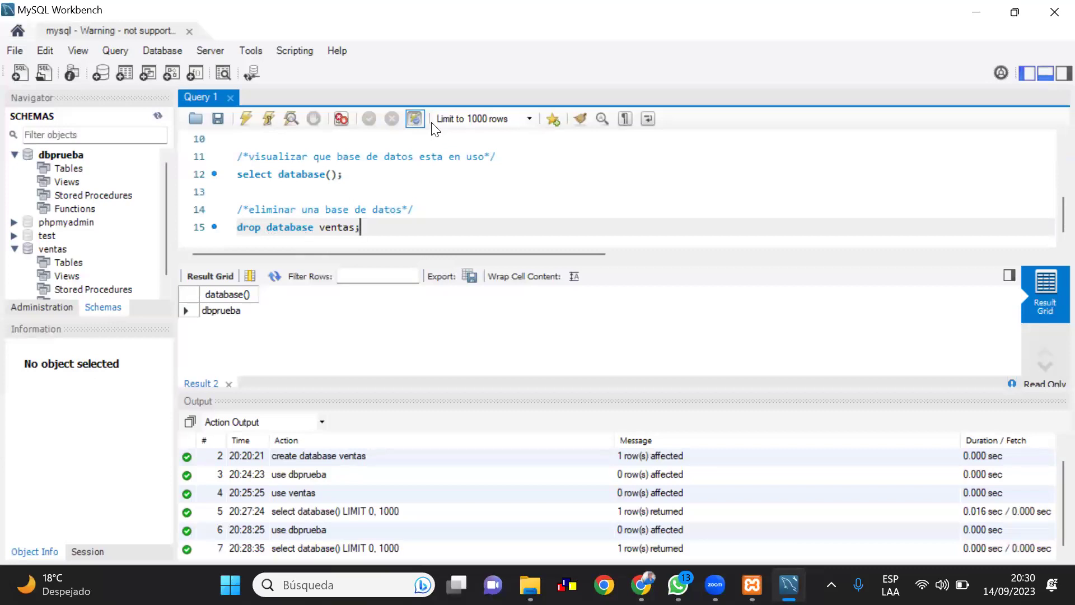
drag(373, 230, 235, 229)
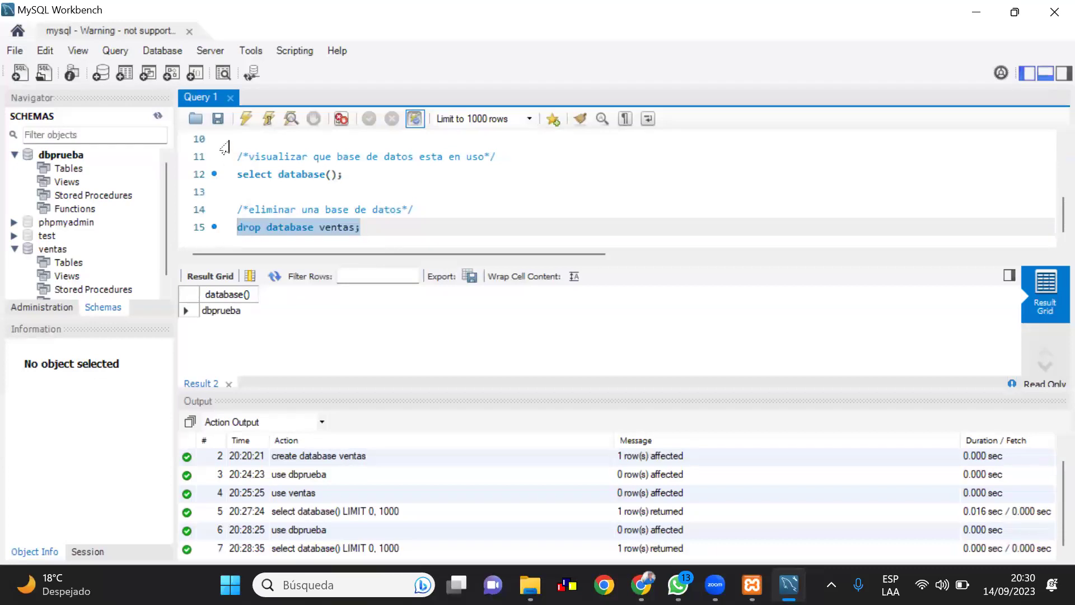
click(241, 119)
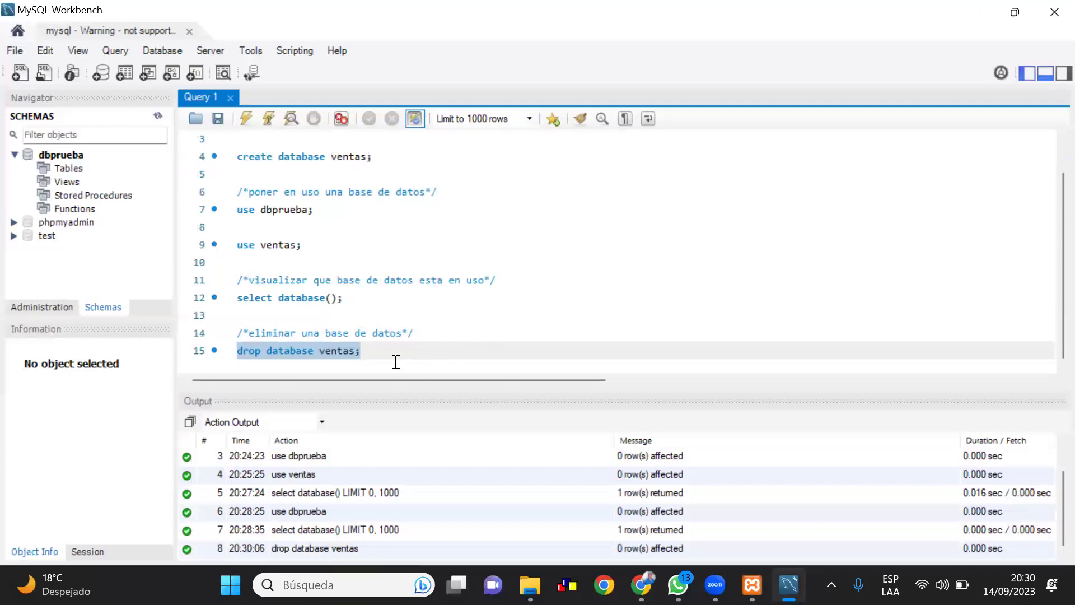
Write the statement drop database dbprueba; on line 17
click(373, 353)
key(Return)
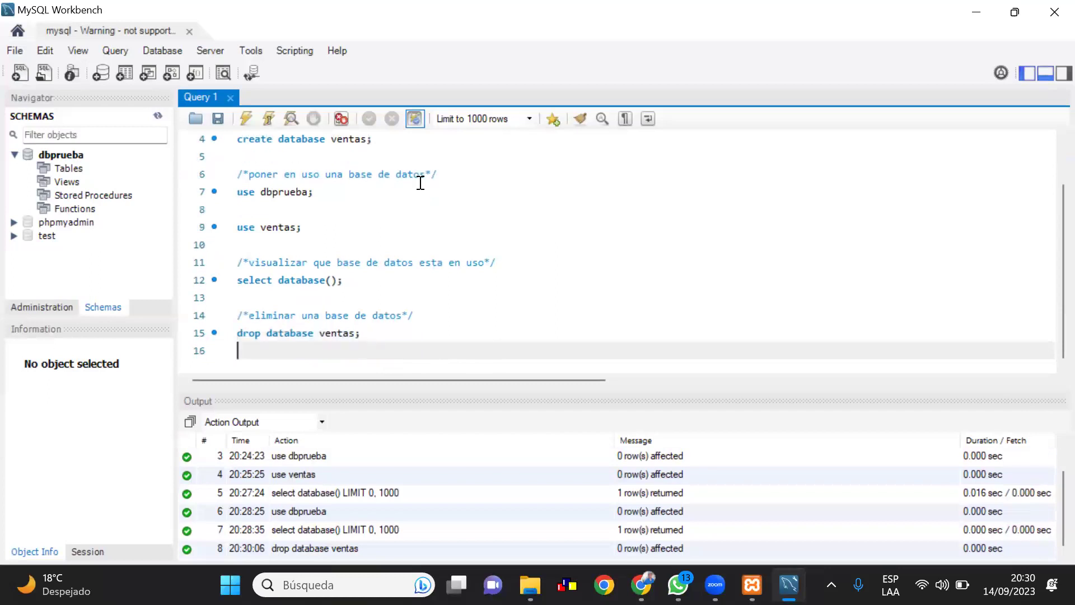
key(Return)
text(drop )
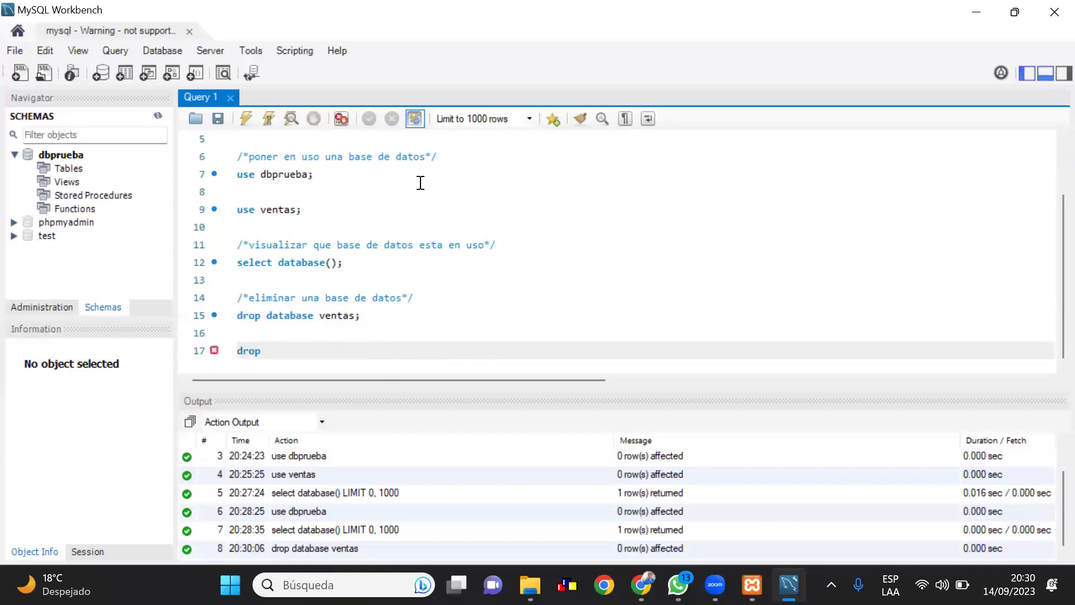
text(database db)
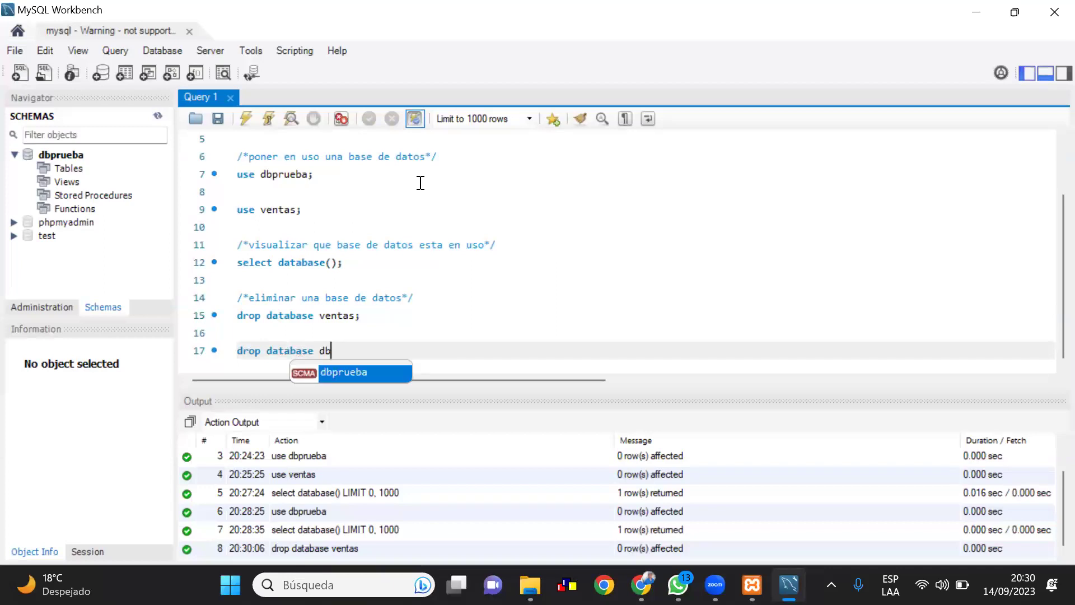
text(prueba;)
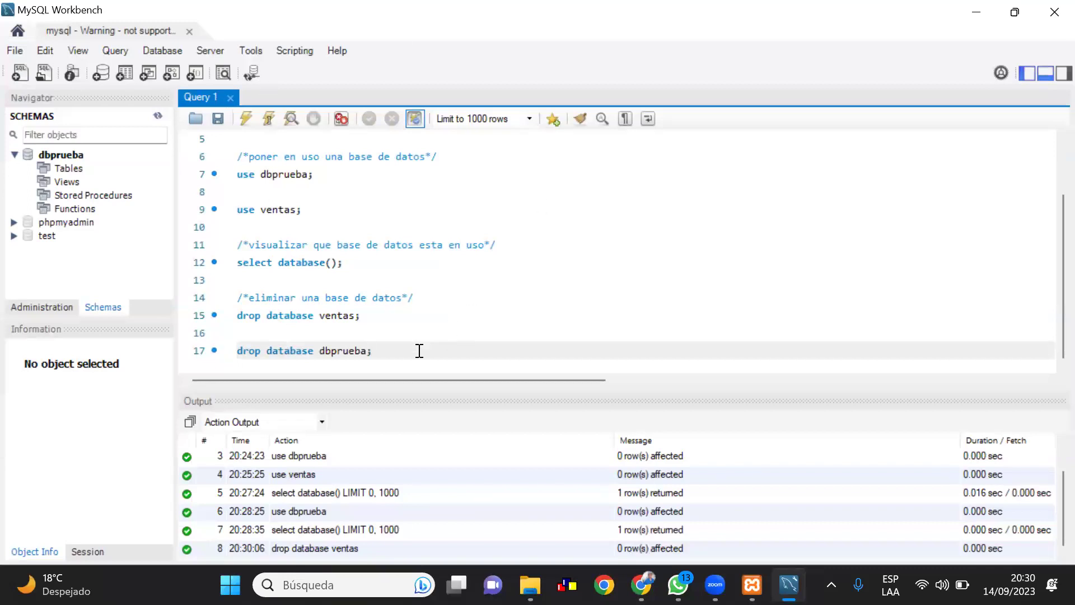
Execute drop database dbprueba; and clear the statement's selection
drag(371, 350, 236, 350)
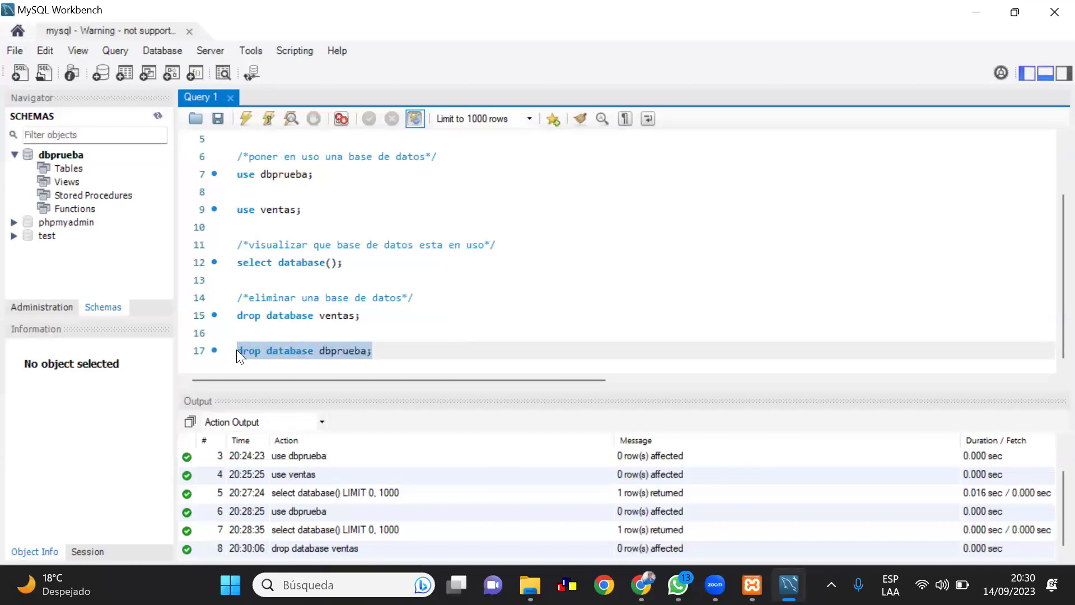
click(248, 115)
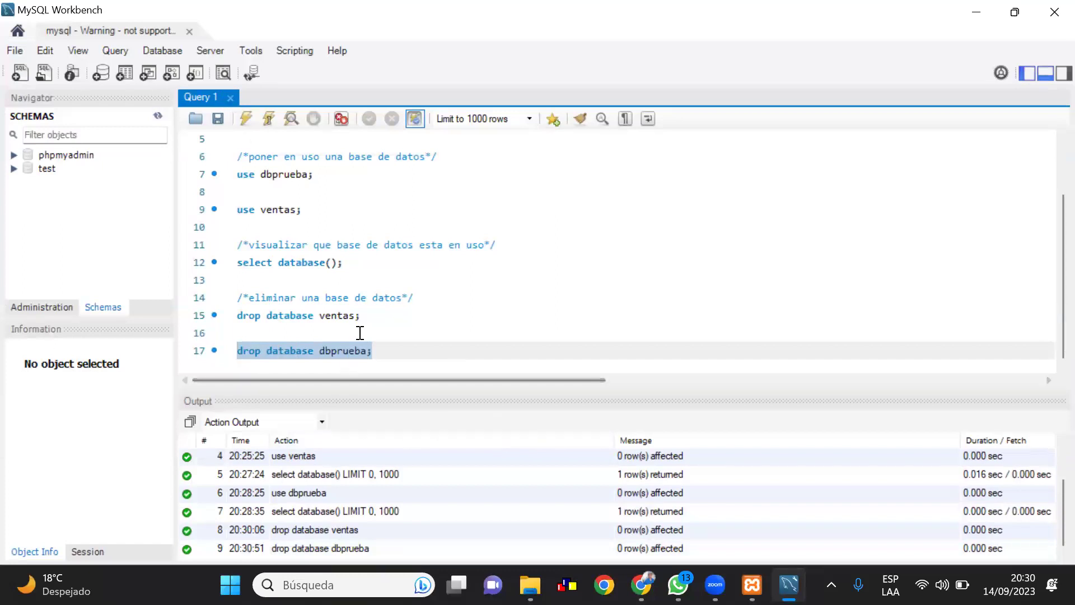
scroll(360, 333, up, 1)
scroll(360, 333, up, 1)
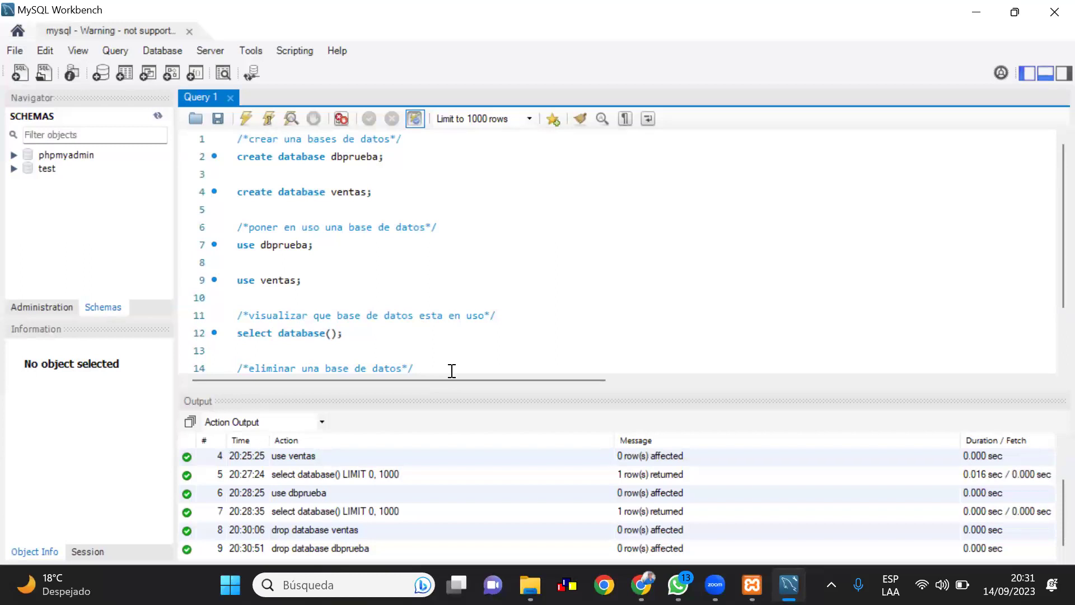
scroll(452, 371, down, 2)
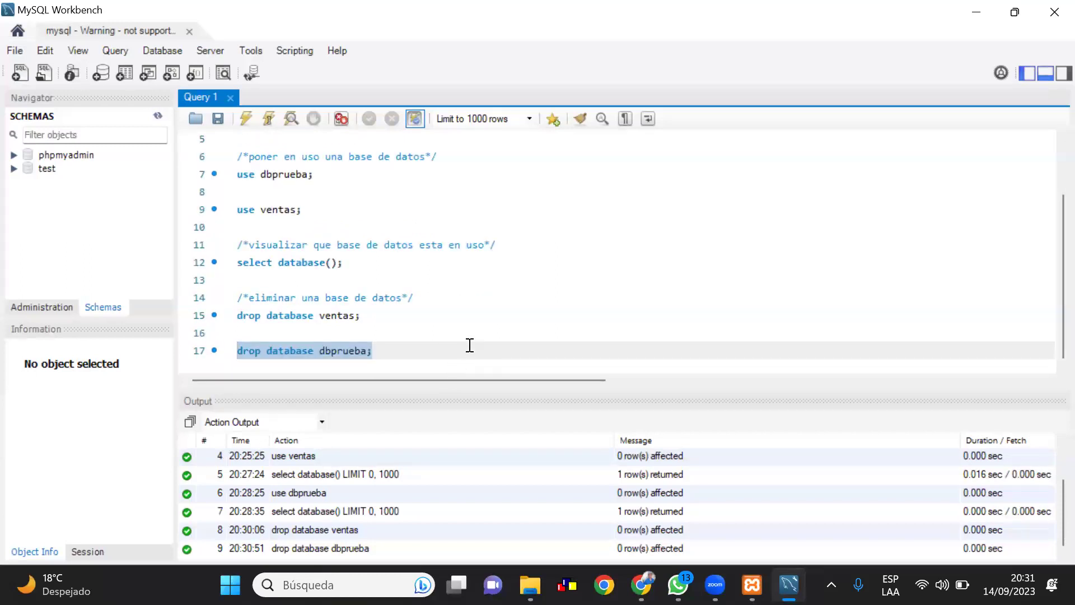
click(470, 346)
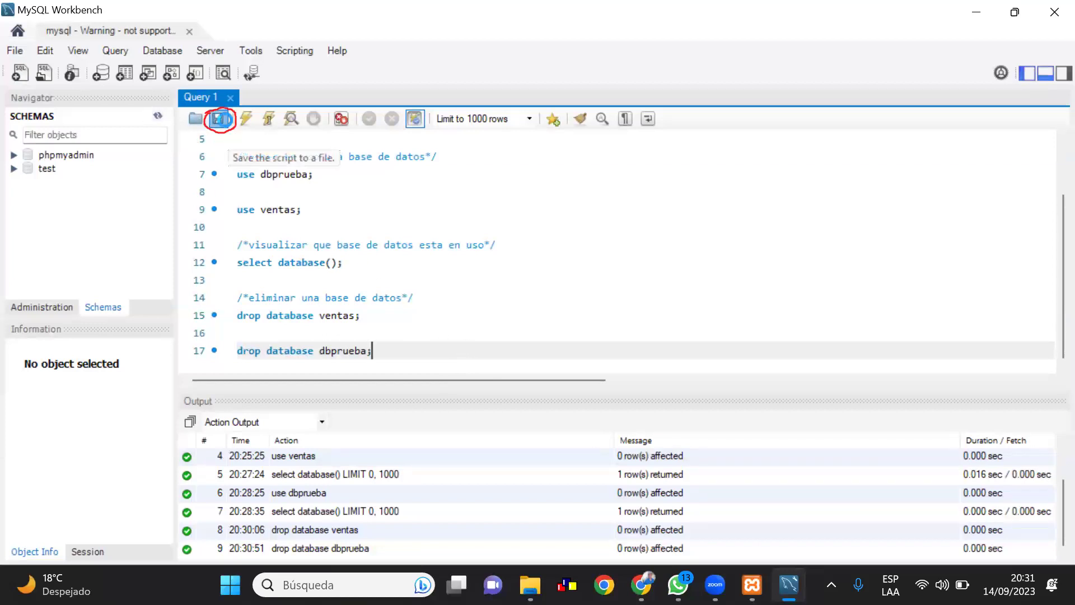
Save the script as 'primeros pasos' in the Documentos > 2023 > Nueva carpeta folder
click(220, 119)
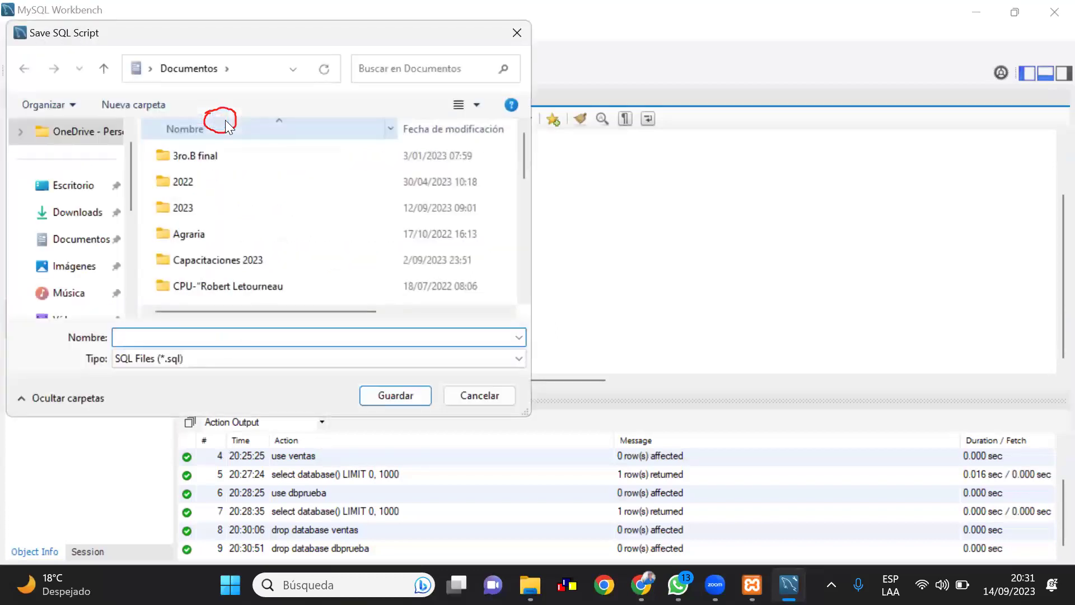
text(prime)
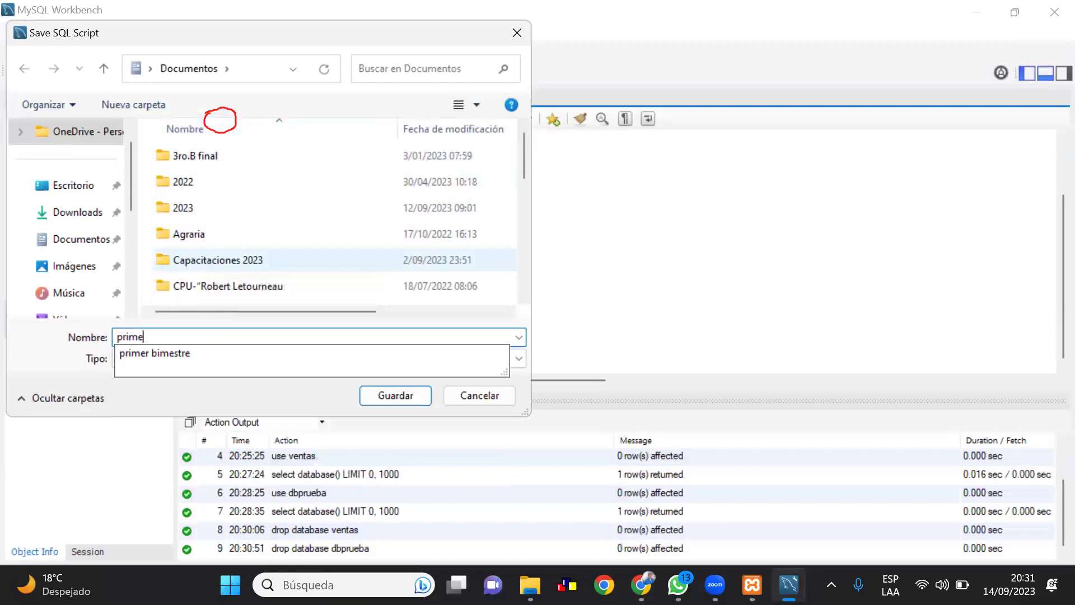
text(ros oasi)
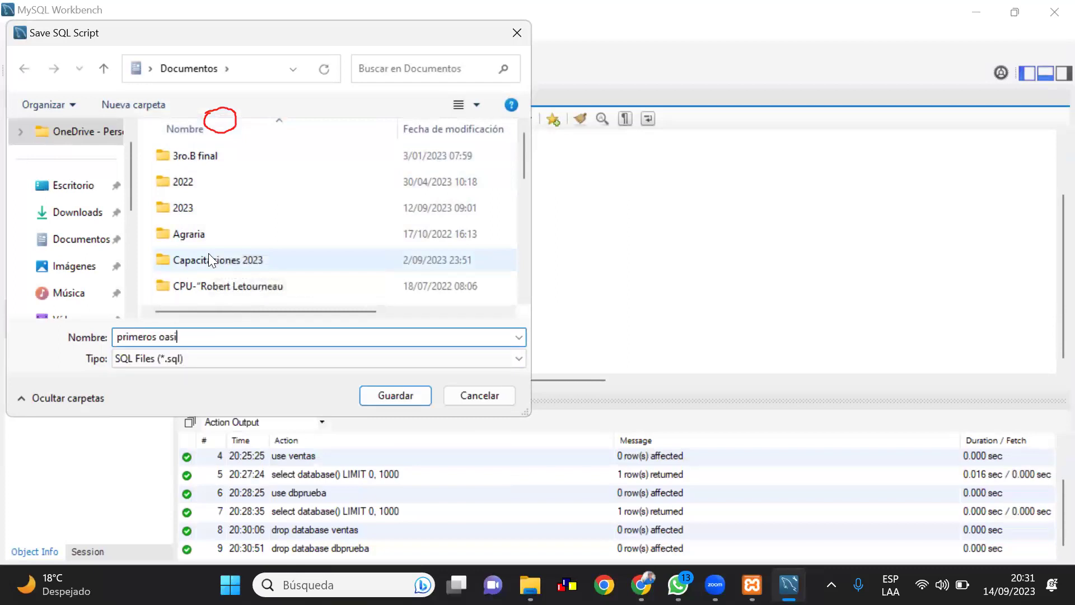
key(BackSpace)
key(BackSpace)
key(BackSpace)
key(BackSpace)
text(pasos)
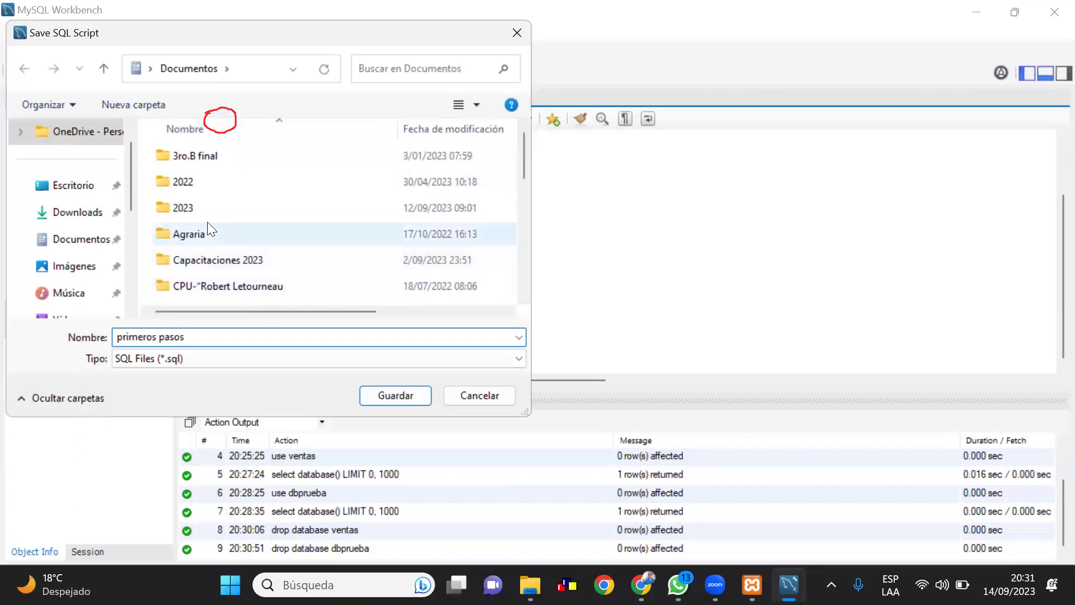
click(205, 214)
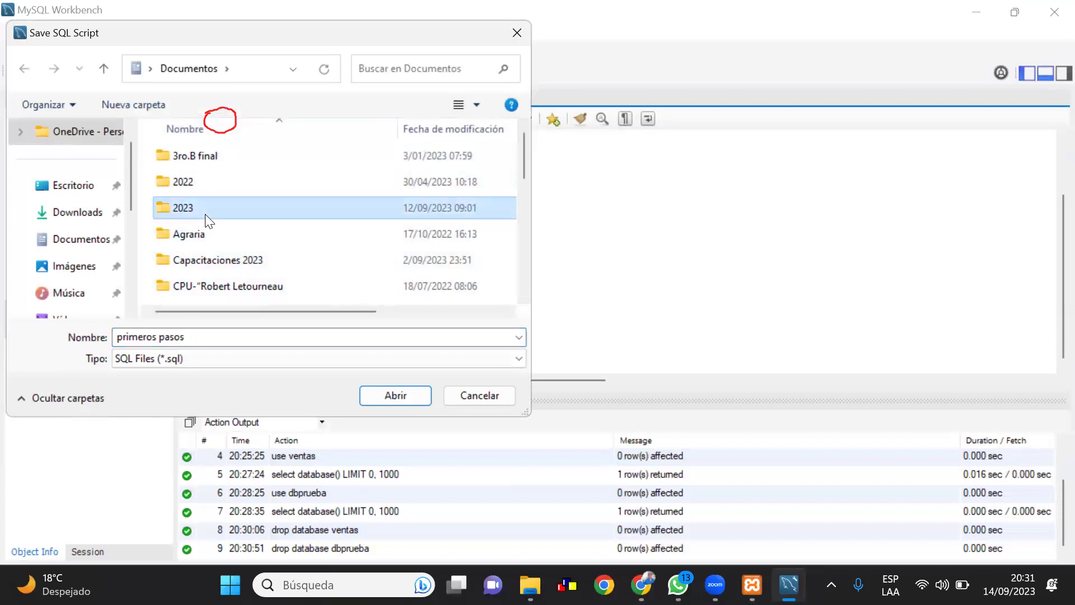
double_click(205, 214)
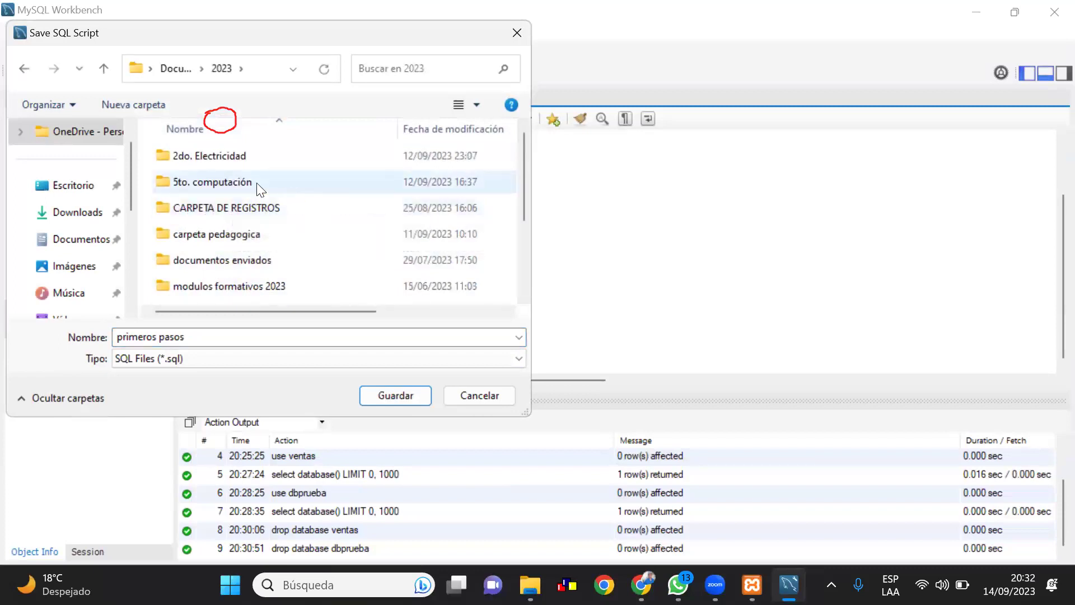
scroll(258, 216, down, 1)
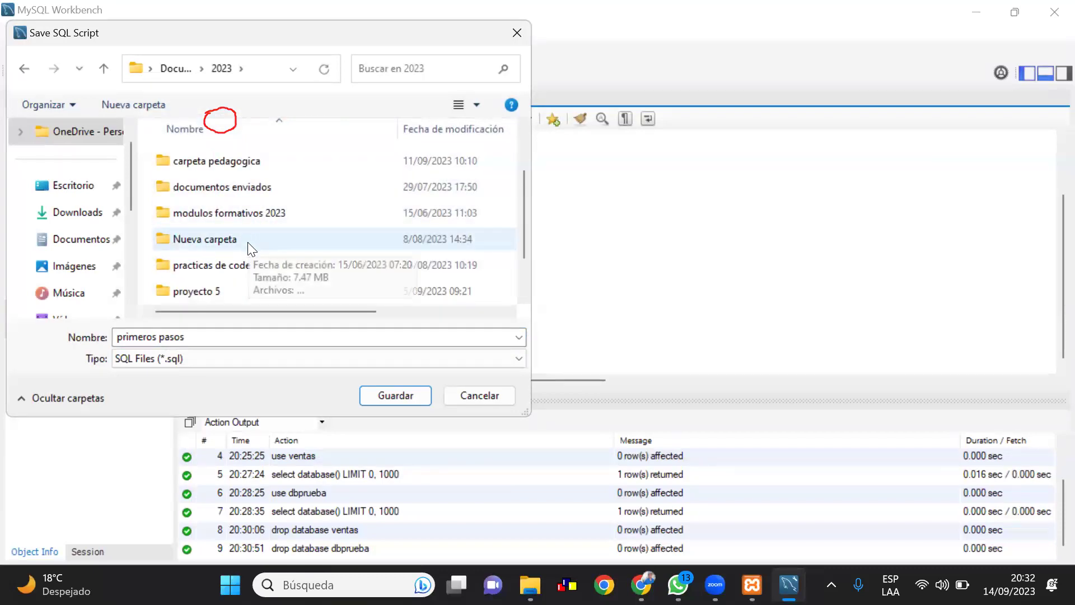
click(248, 241)
double_click(252, 243)
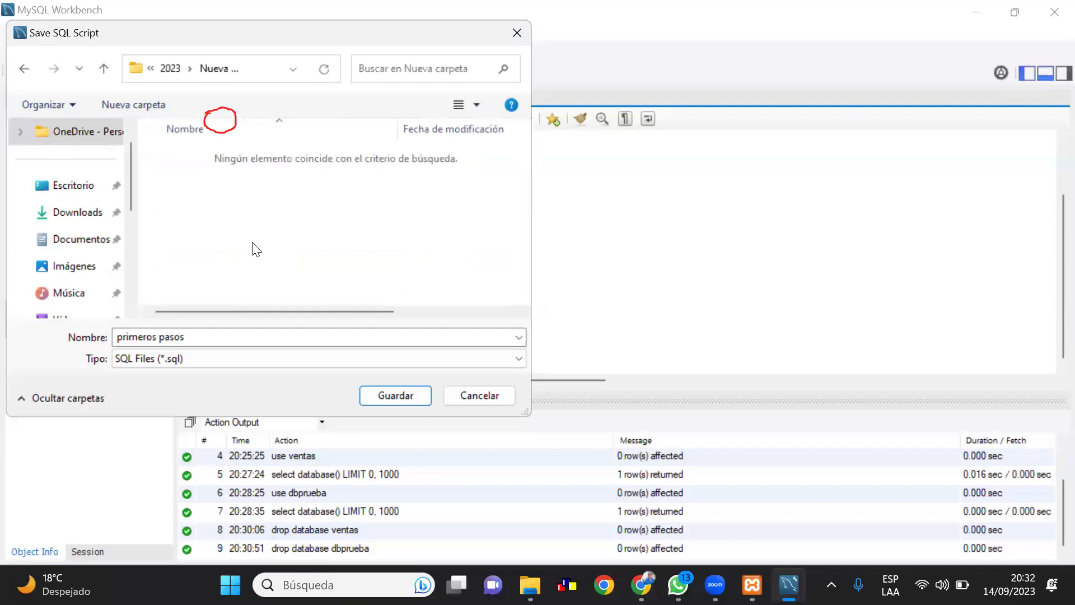
click(395, 395)
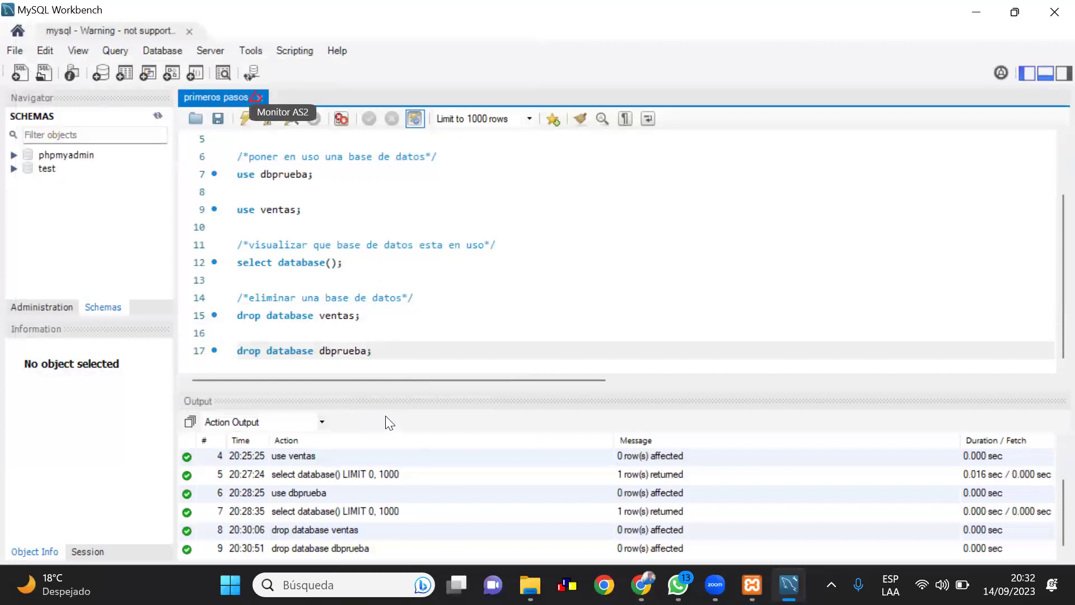
Close the primeros pasos tab and reopen primeros pasos.sql from its folder
click(259, 97)
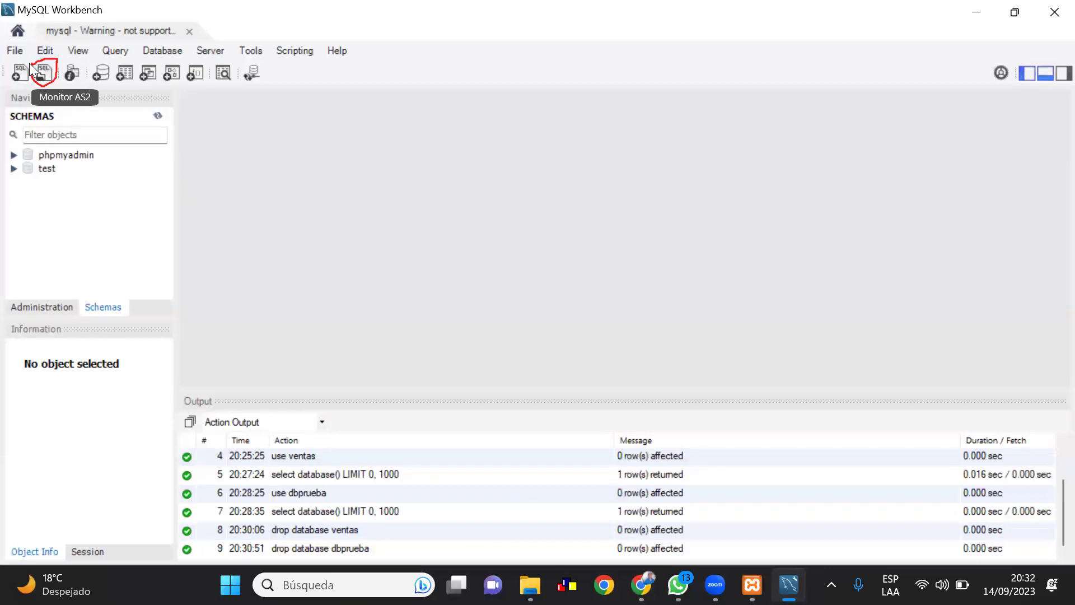
click(40, 68)
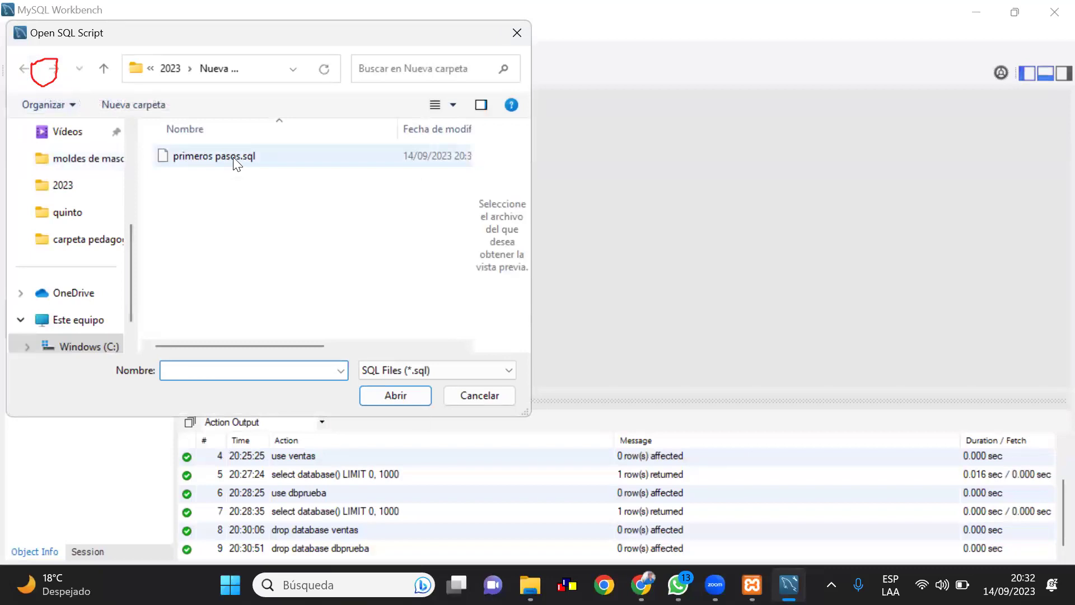
click(237, 163)
click(402, 395)
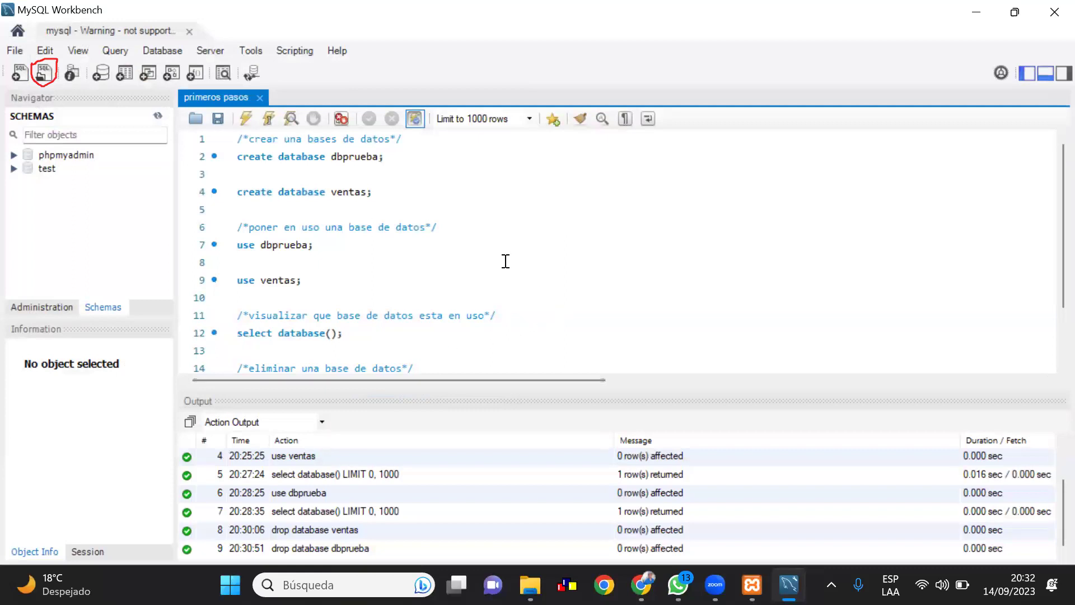
Run create database dbprueba; and refresh the schema list to show dbprueba
scroll(505, 258, down, 1)
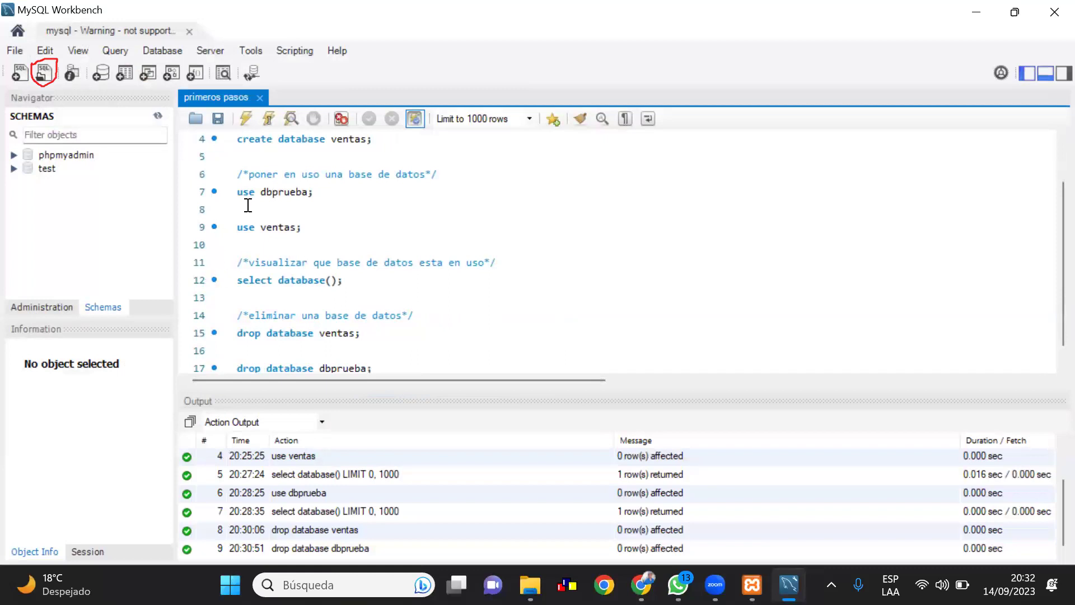
scroll(266, 178, up, 1)
drag(237, 156, 385, 157)
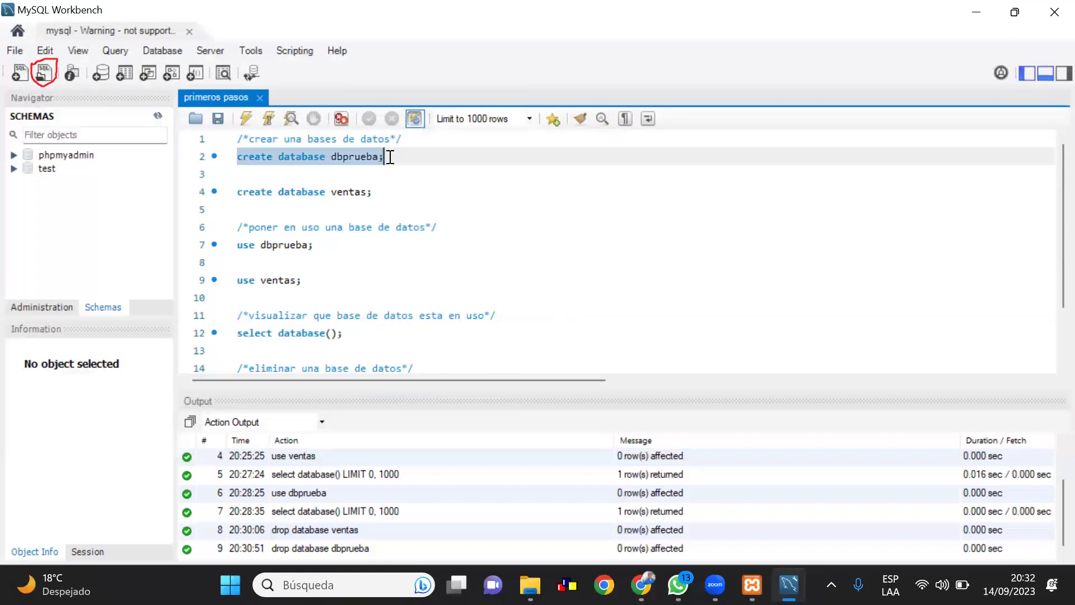
click(254, 124)
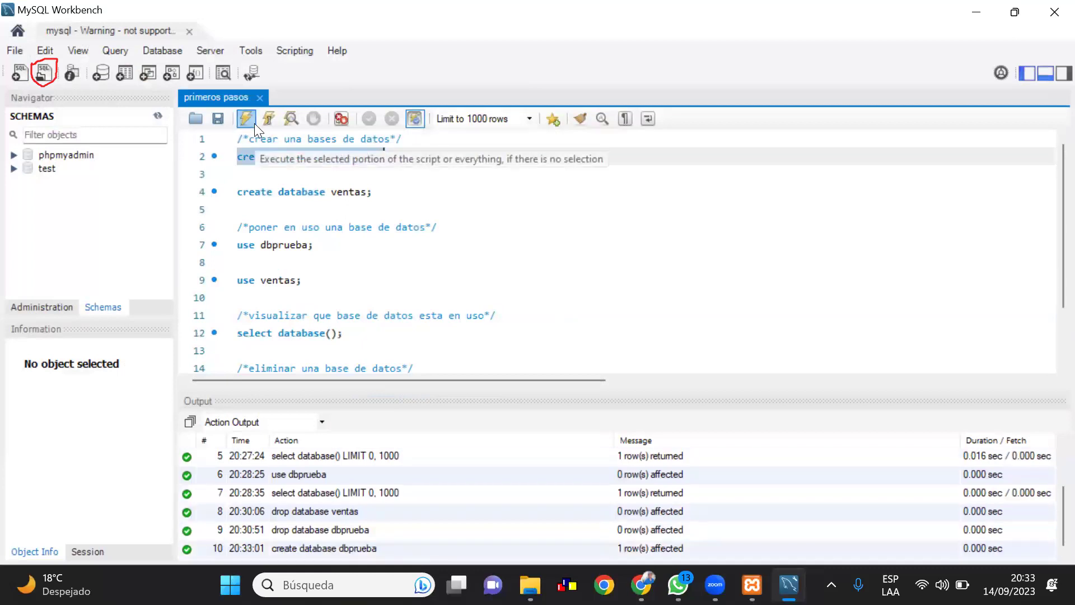
click(164, 117)
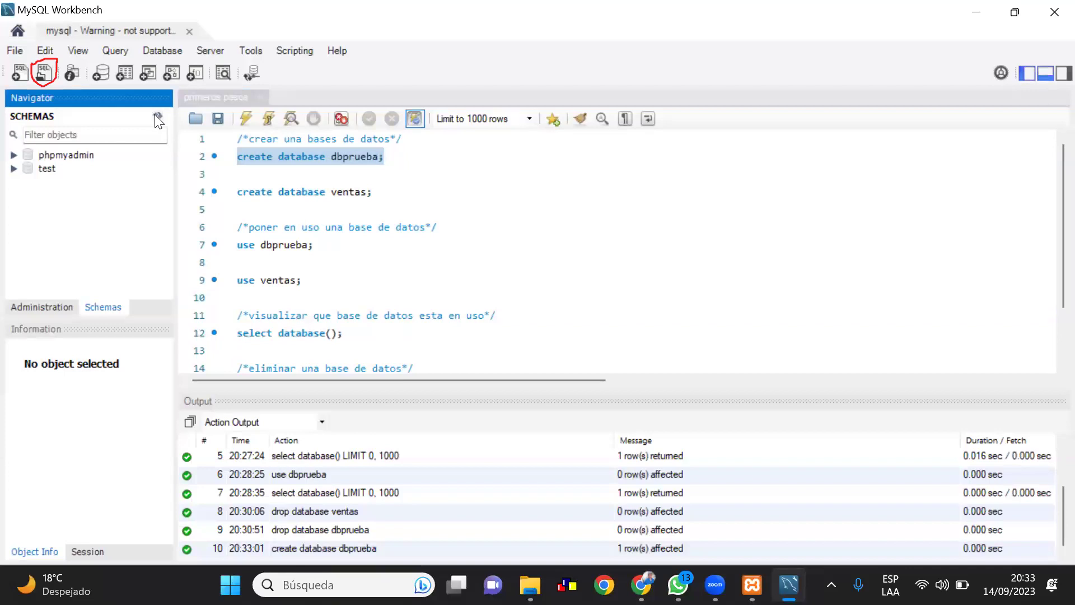
click(155, 114)
Run use dbprueba; on line 7 to put dbprueba in use
mouse_move(752, 585)
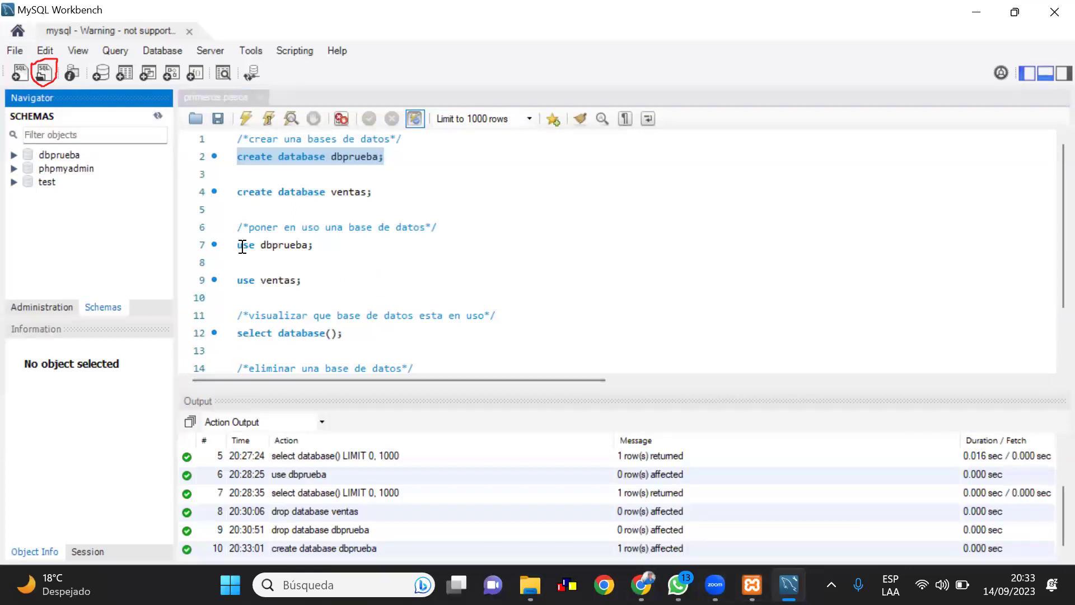
drag(240, 246, 322, 247)
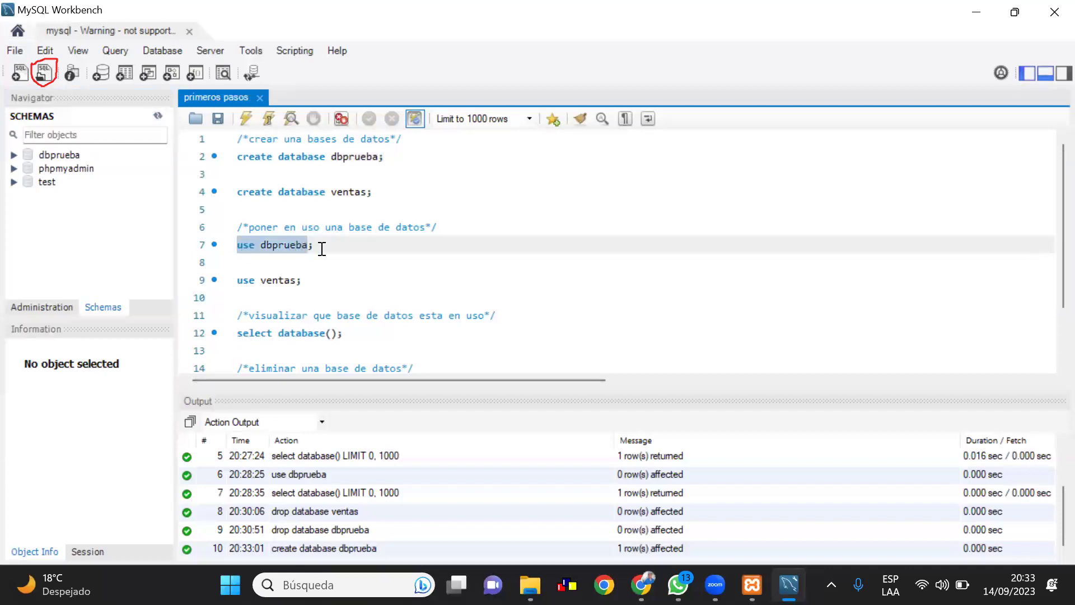
click(247, 118)
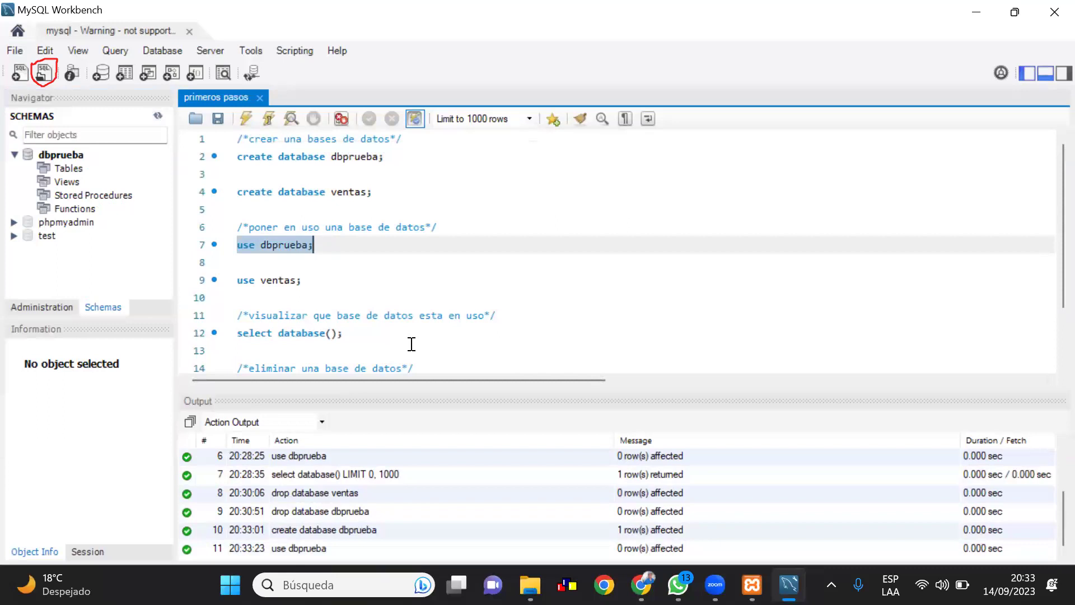
scroll(413, 347, down, 1)
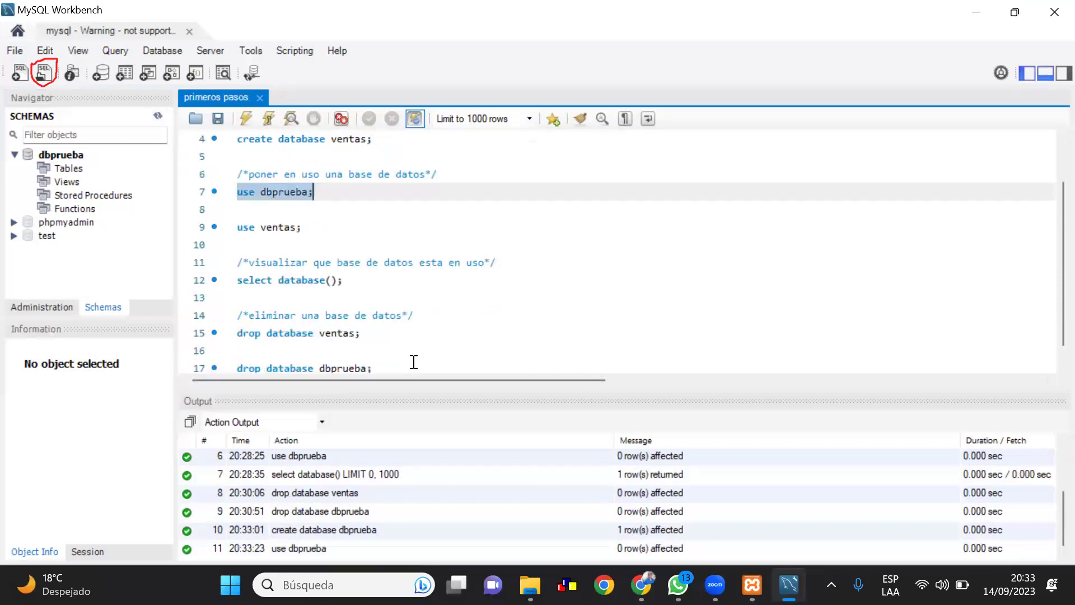
scroll(427, 367, down, 1)
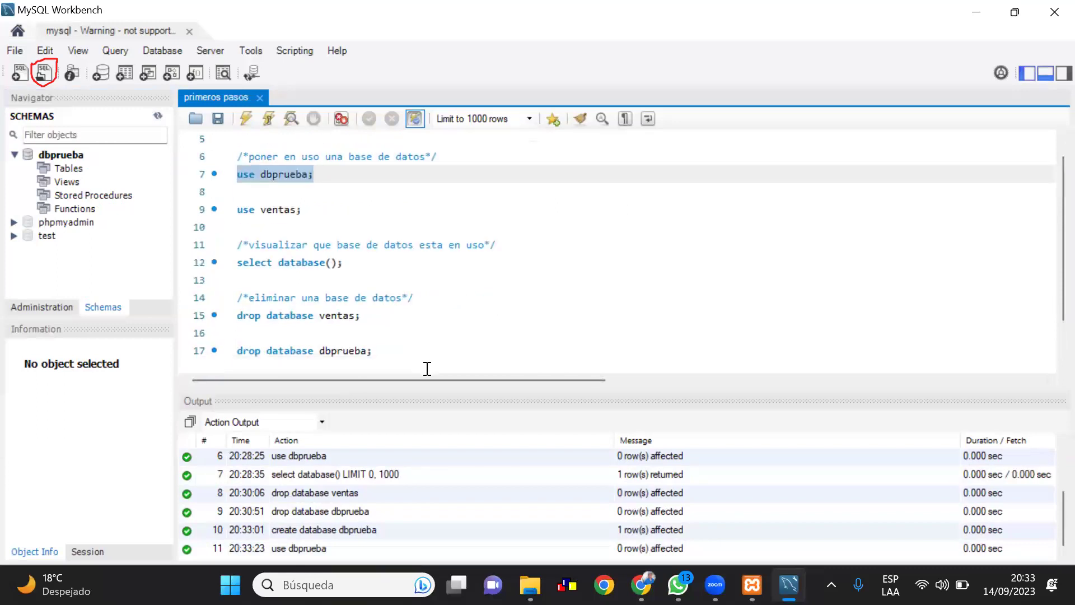
scroll(427, 368, up, 2)
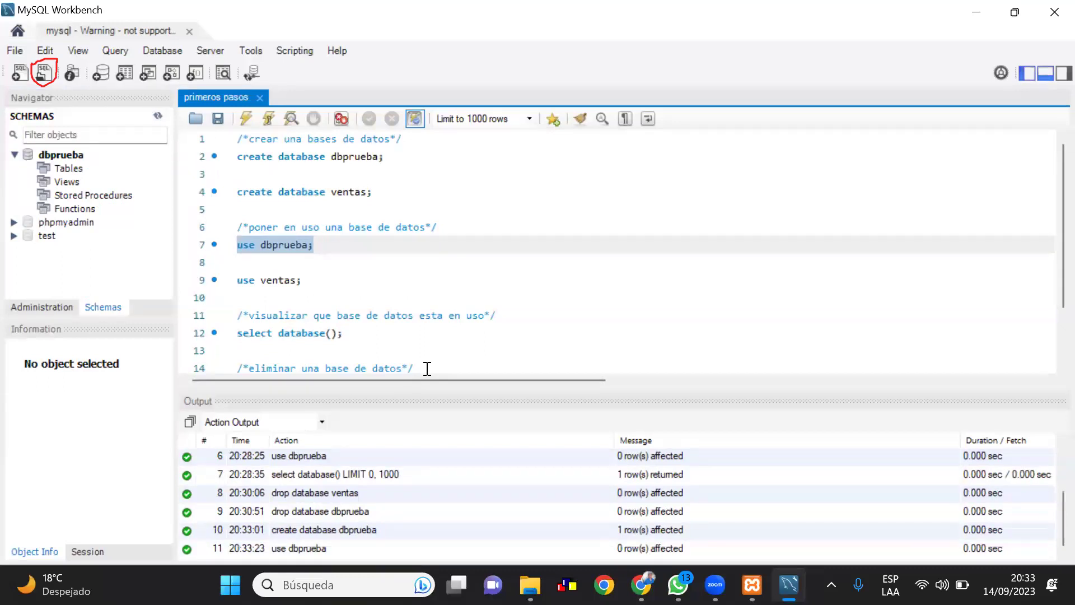